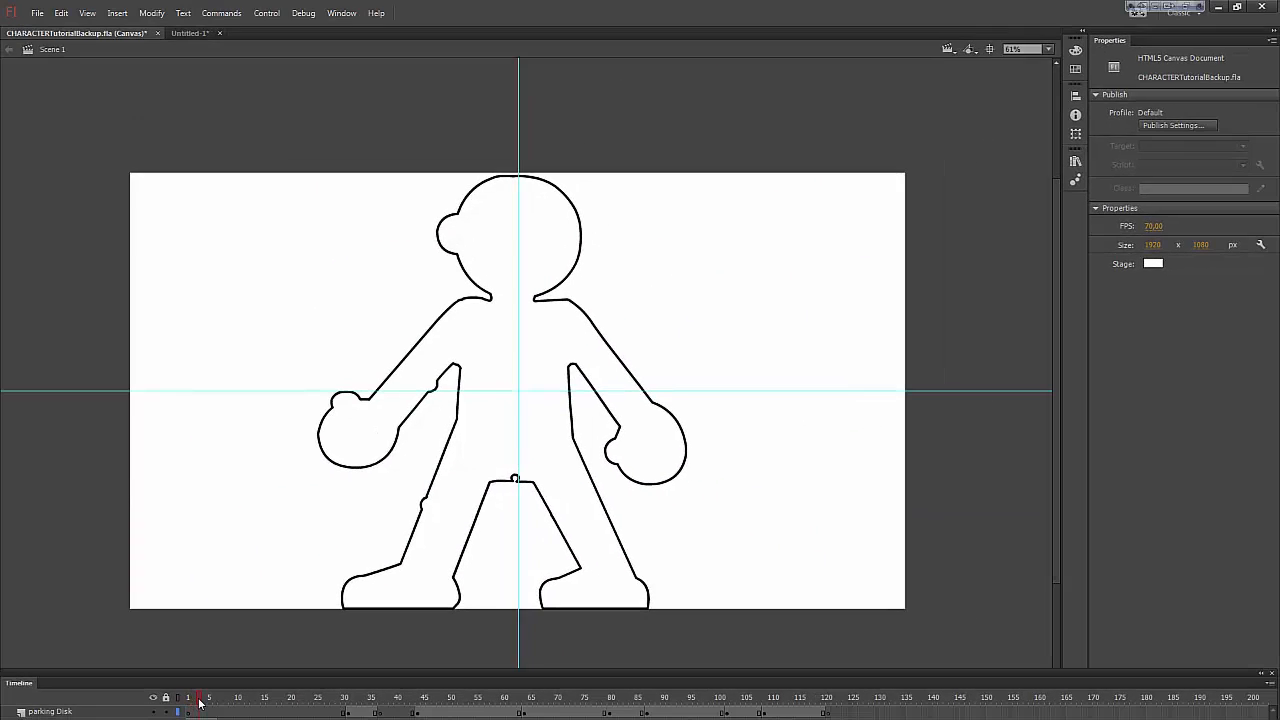
Step: Scrub the opening frames of the Flash character timeline to preview the artwork over the template outline
left_click_drag(200, 703, 226, 711)
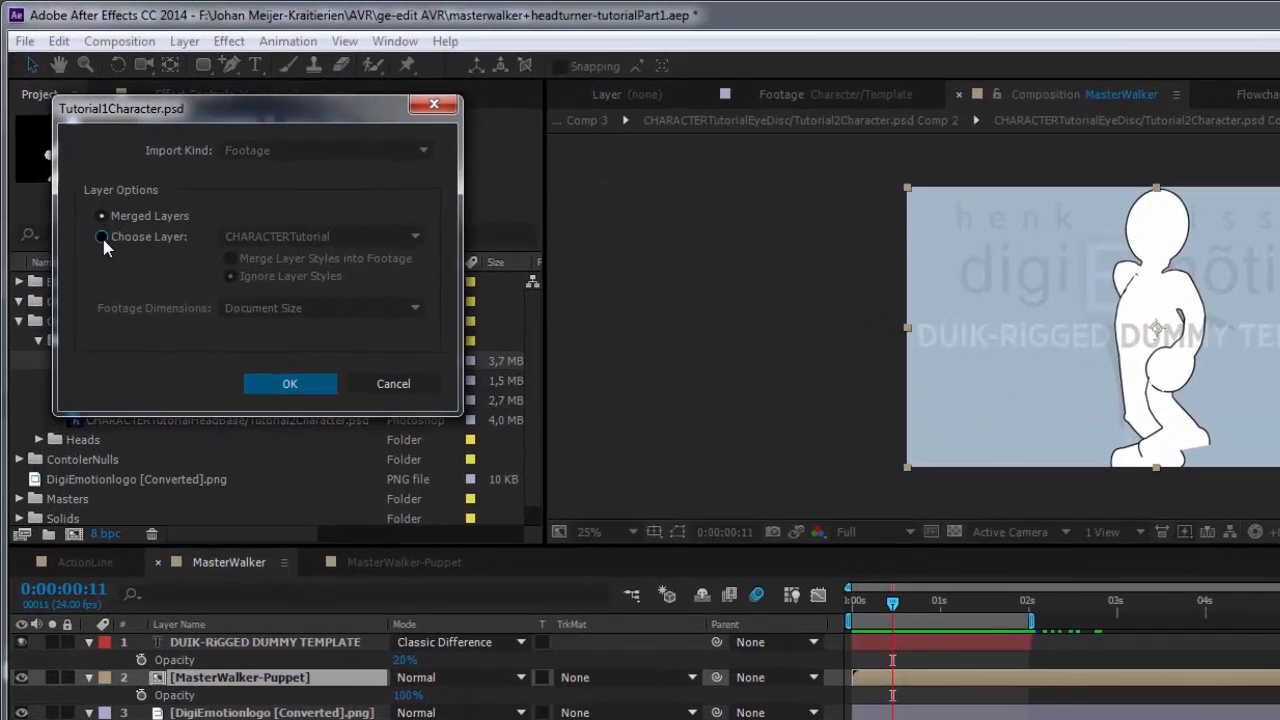
Step: Switch to After Effects and load only the CHARACTERTutorial layer of Tutorial1Character.psd at document size, ignoring layer styles
left_click(102, 237)
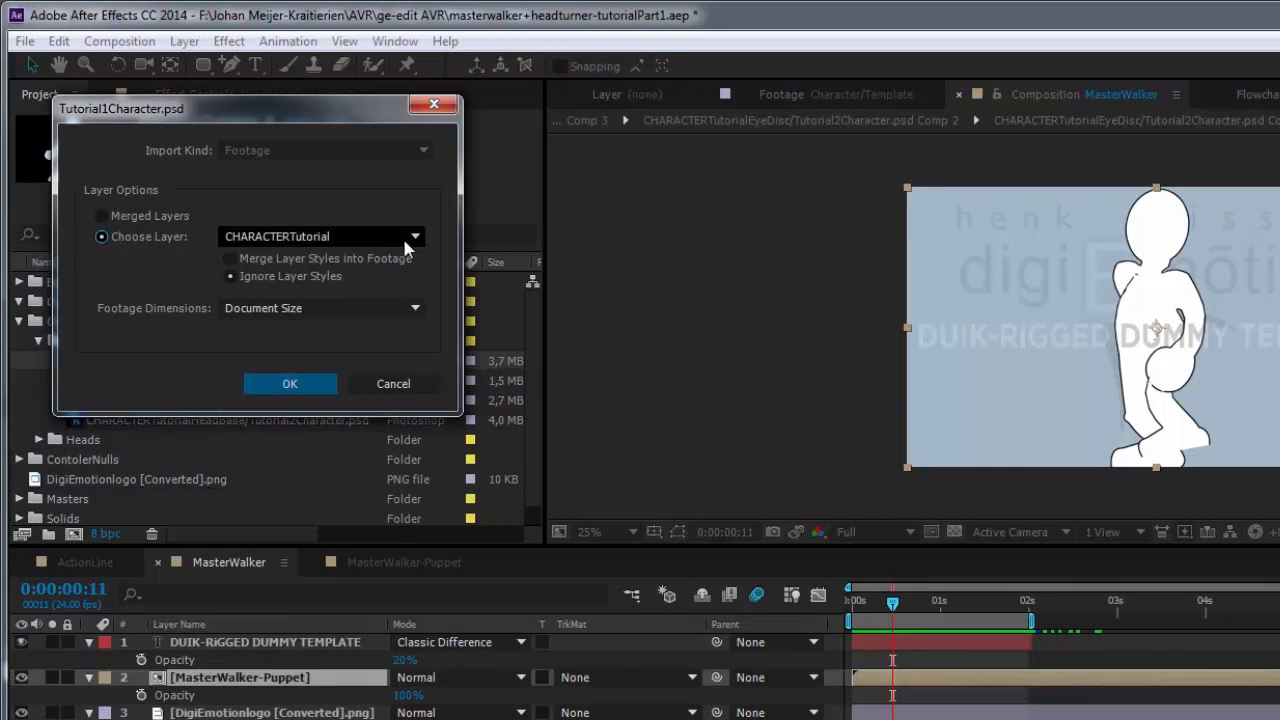
left_click(286, 387)
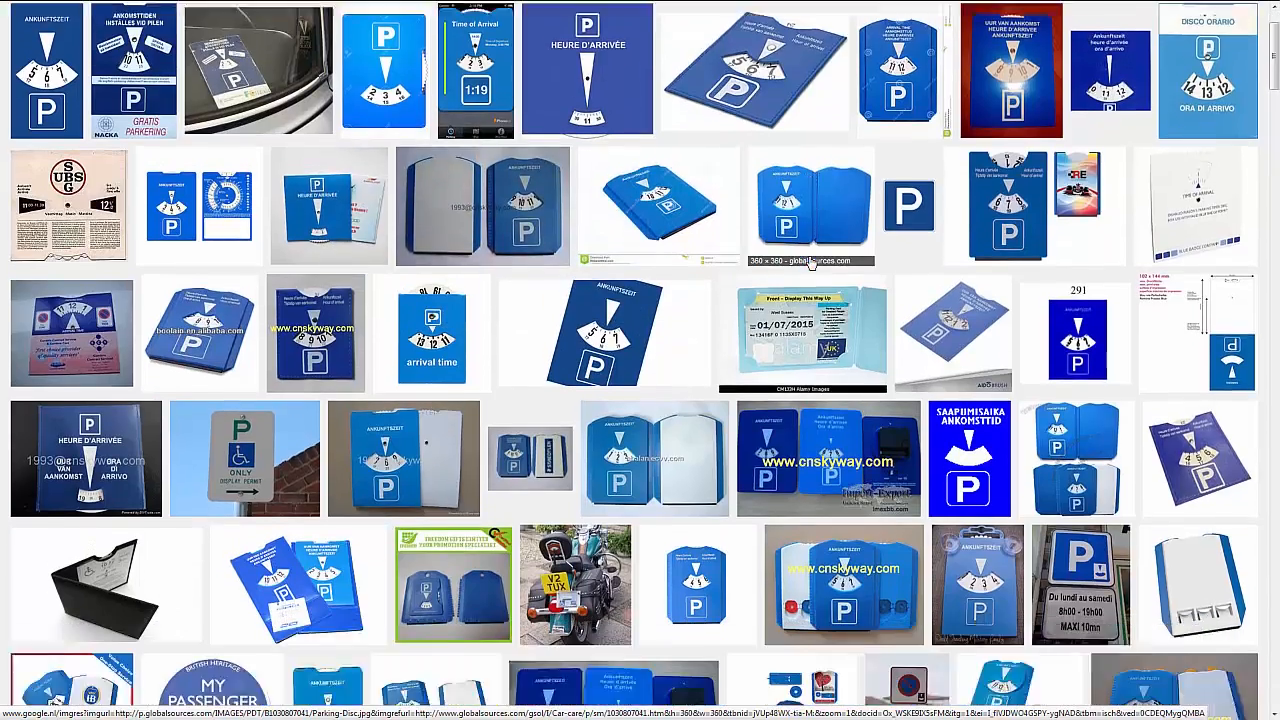
Step: Browse the web image results for parking disc designs as reference for the rotating head disc
scroll(812, 263, "down", 4)
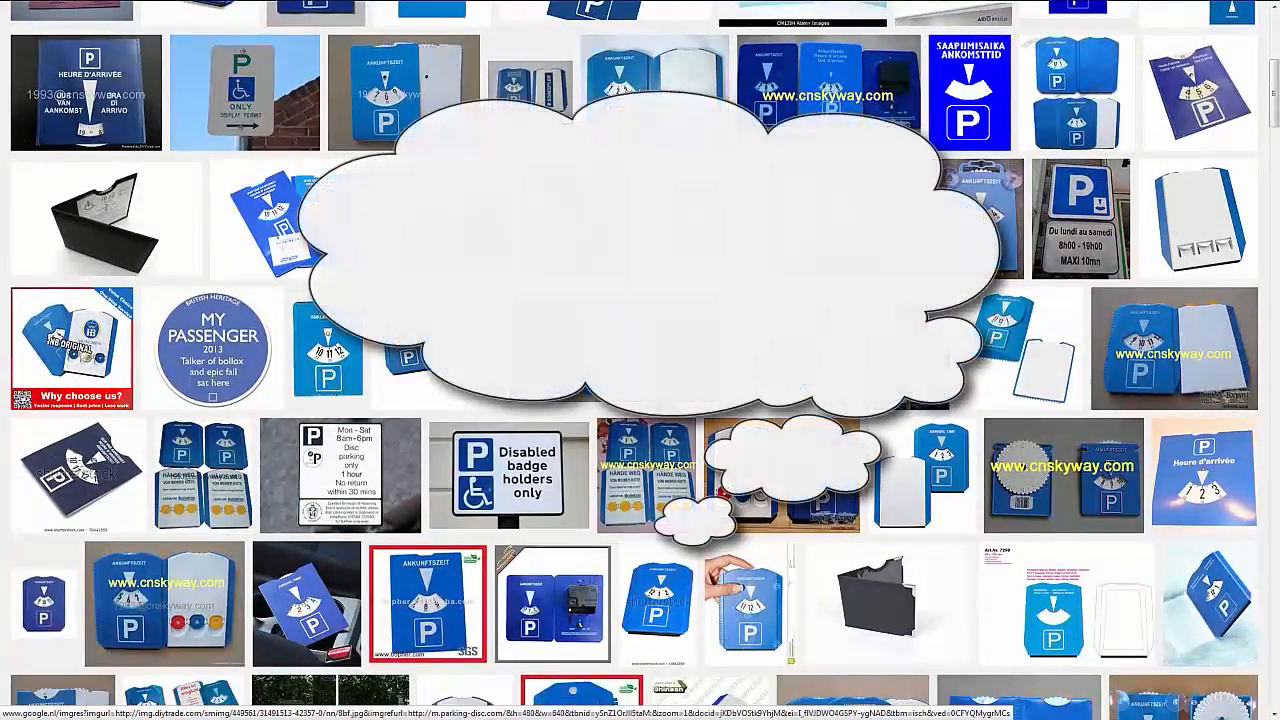
scroll(812, 263, "down", 3)
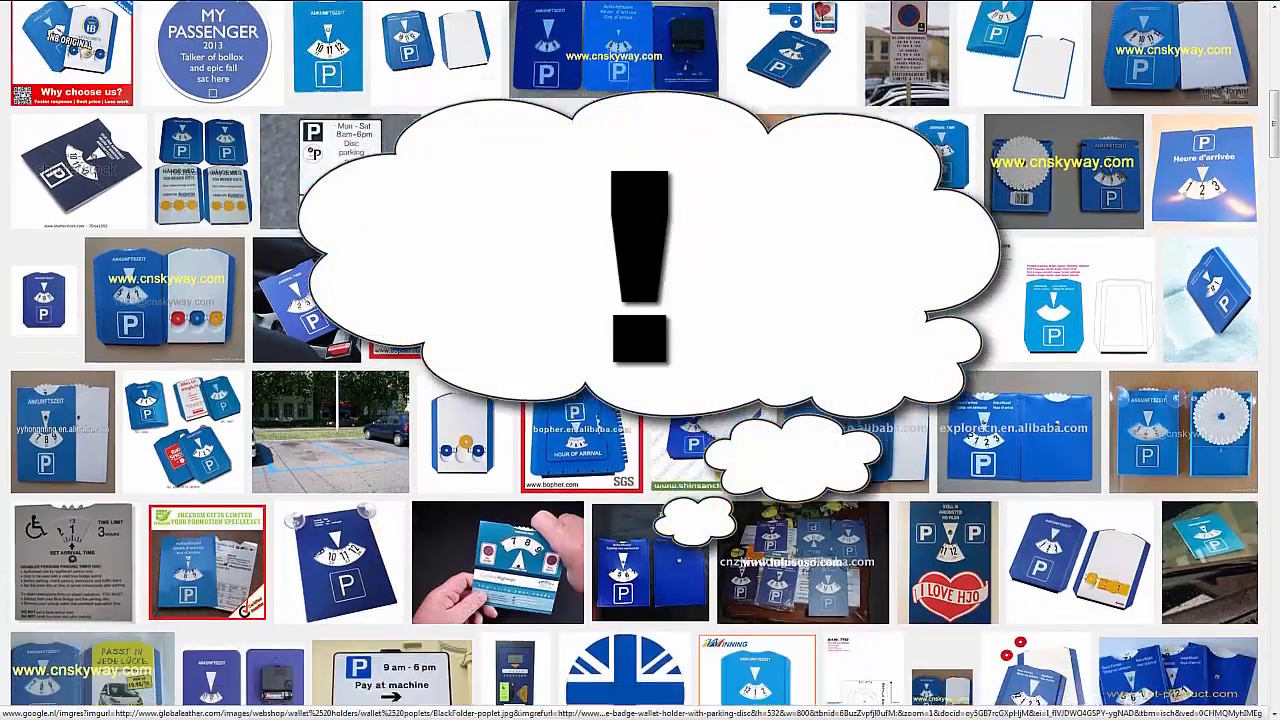
scroll(810, 265, "down", 2)
scroll(811, 264, "down", 2)
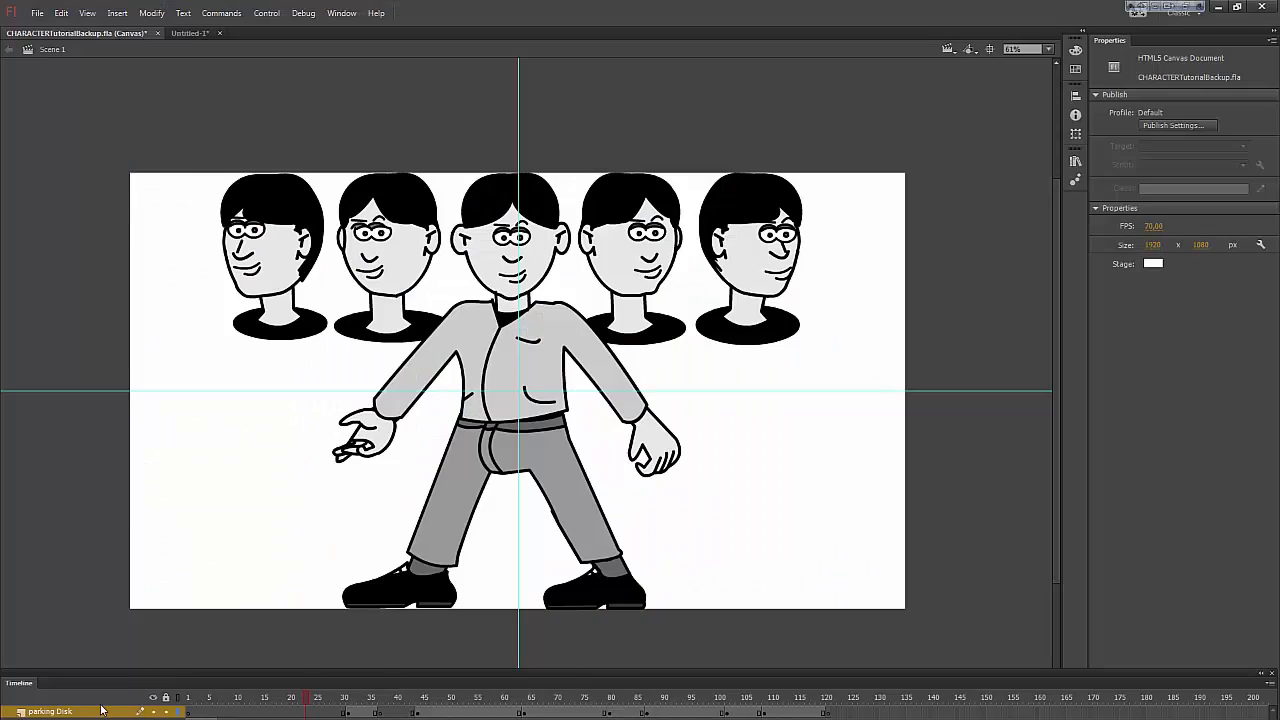
Step: Switch to Flash and scrub the timeline to examine how the row of five heads is arranged into a radial disc
left_click_drag(313, 701, 323, 701)
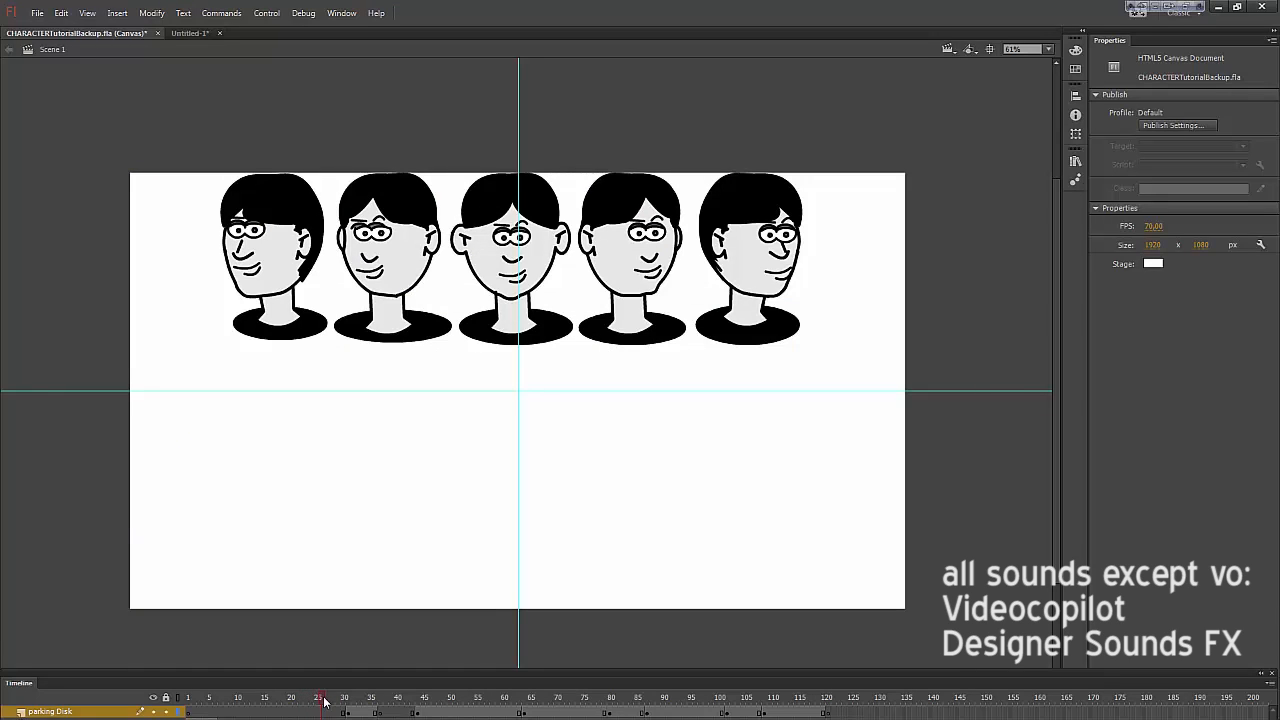
mouse_move(341, 702)
left_mouse_down()
mouse_move(523, 710)
mouse_move(249, 712)
mouse_move(262, 713)
left_mouse_up()
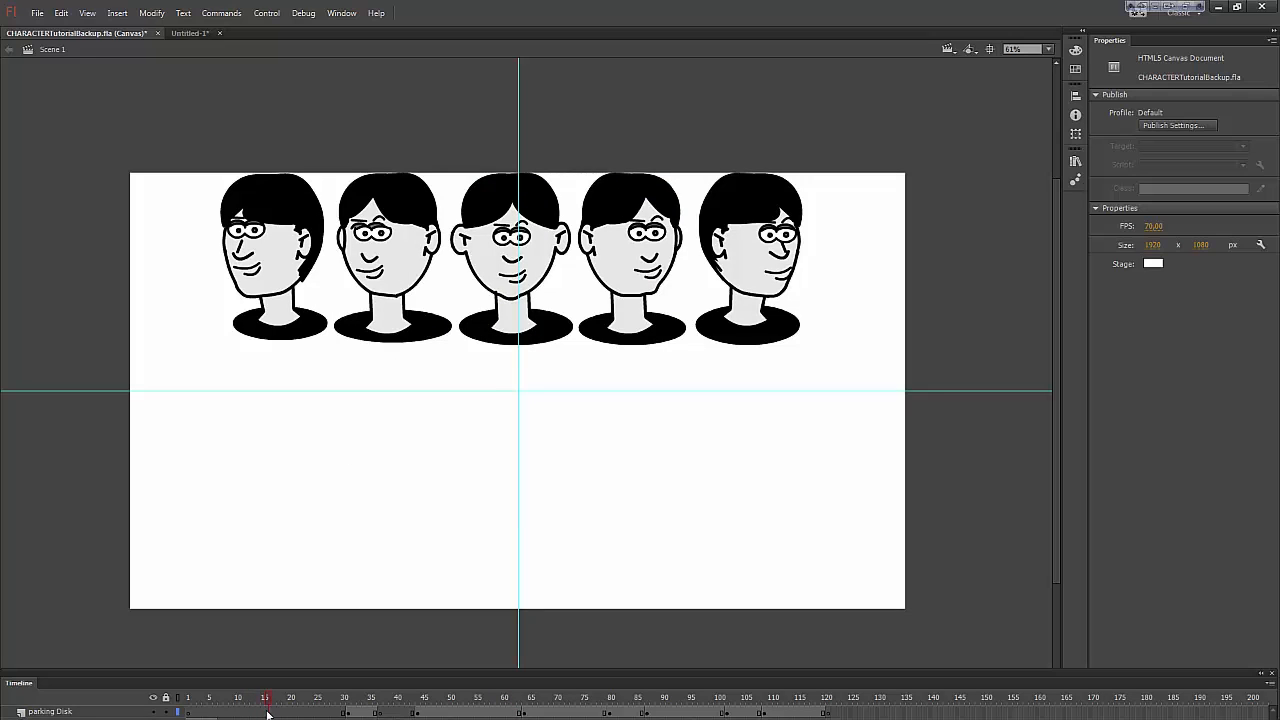
left_click(268, 712)
left_click(267, 703)
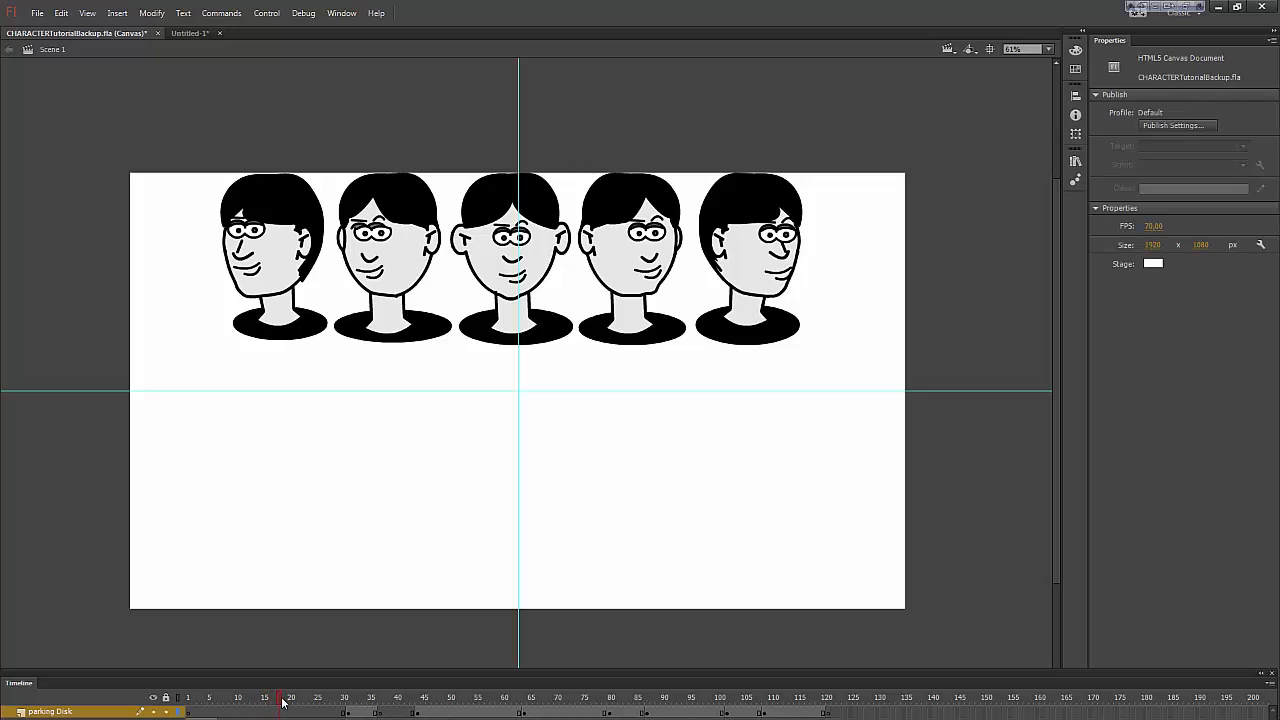
left_click_drag(284, 703, 386, 710)
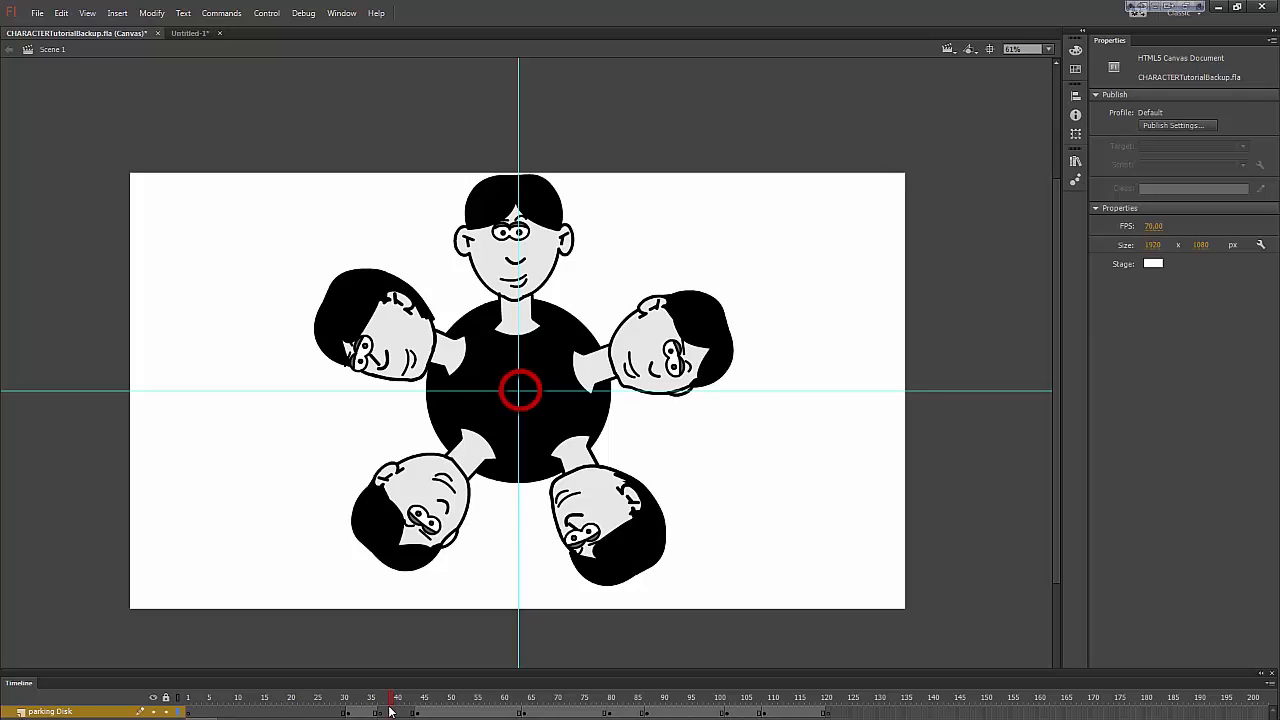
left_click_drag(398, 708, 410, 708)
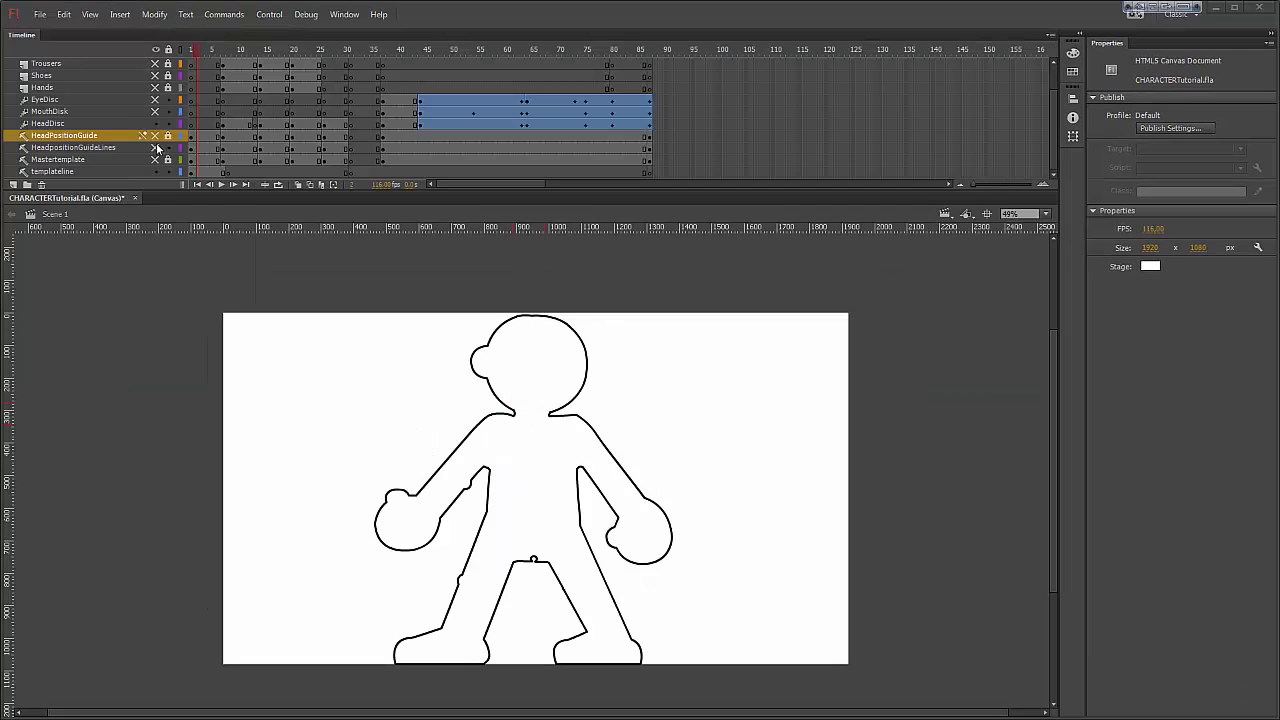
Step: Show the HeadpositionGuideLines and HeadPositionGuide layers and hide the templateline layer in CHARACTERTutorial.fla
left_click(155, 147)
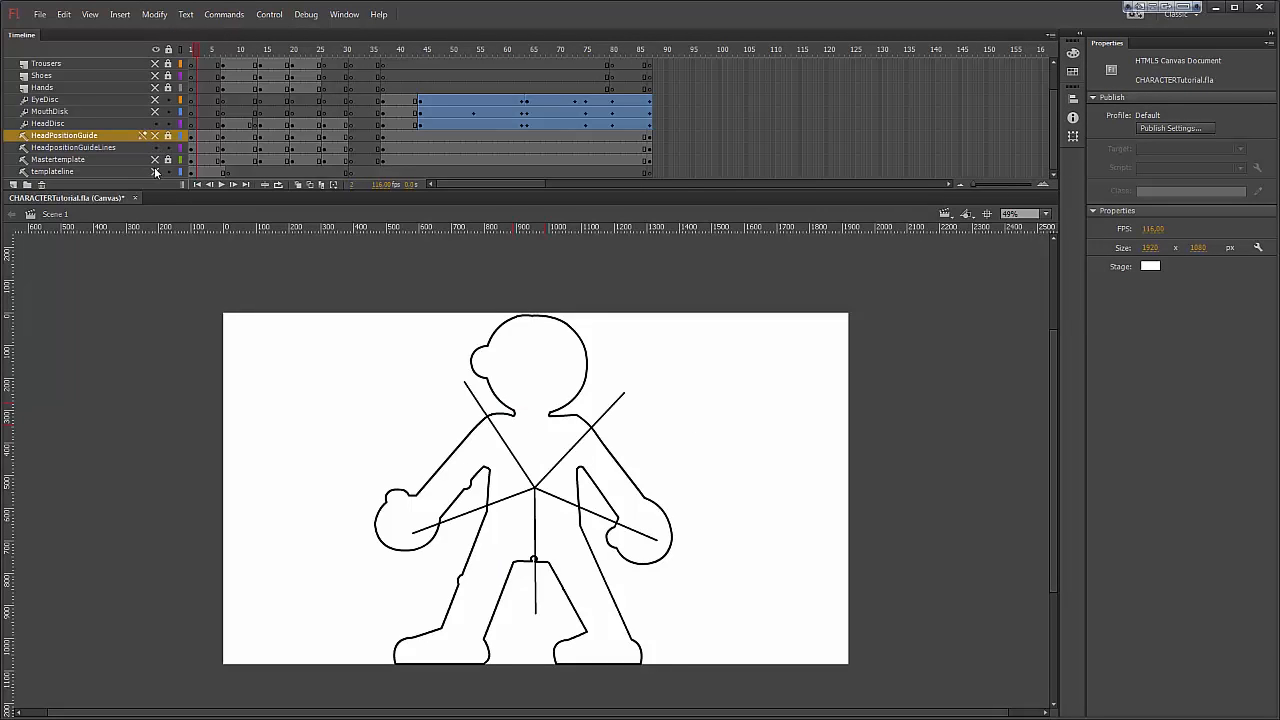
left_click(155, 172)
left_click(156, 136)
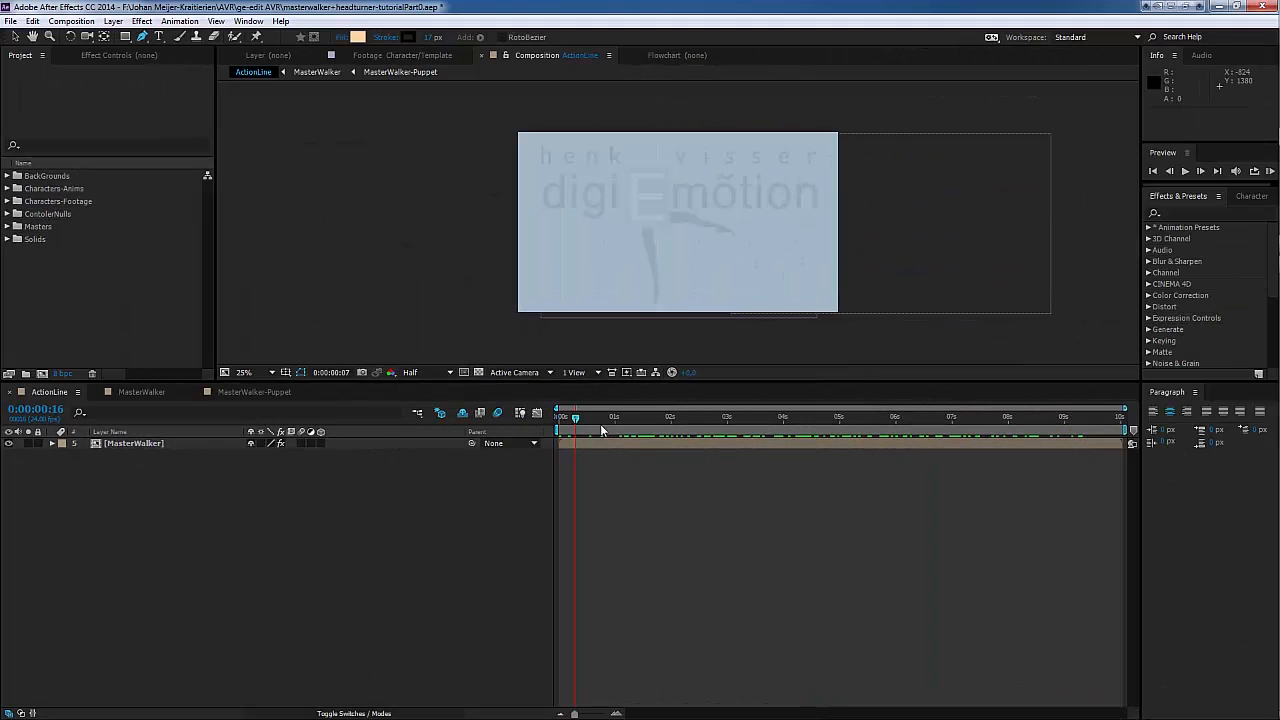
Step: Switch to After Effects and scrub the ActionLine composition to preview the dummy's walk, stopping at 0:00:03:13
left_click_drag(563, 446, 807, 440)
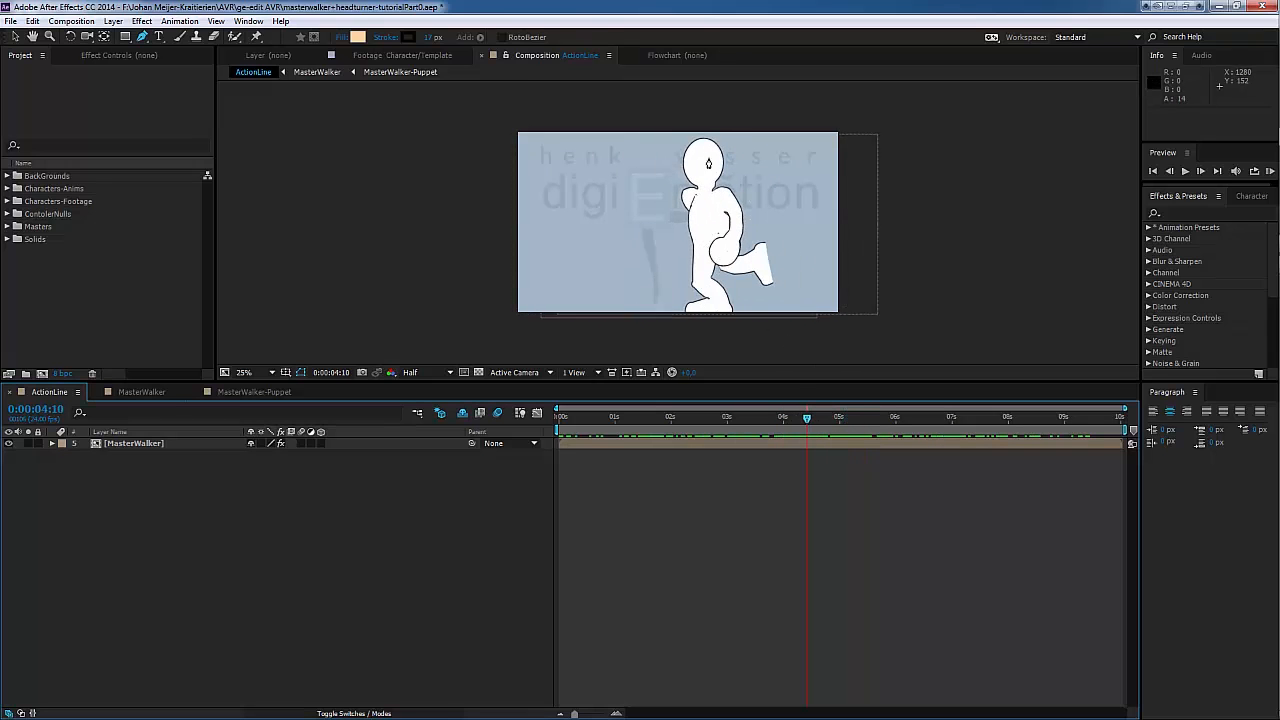
left_click_drag(806, 420, 757, 418)
Step: Replace the Character/Template footage in the CharacterParts folder with the CHARACTERTutorial layer of Tutorial1Character.psd
left_click(7, 201)
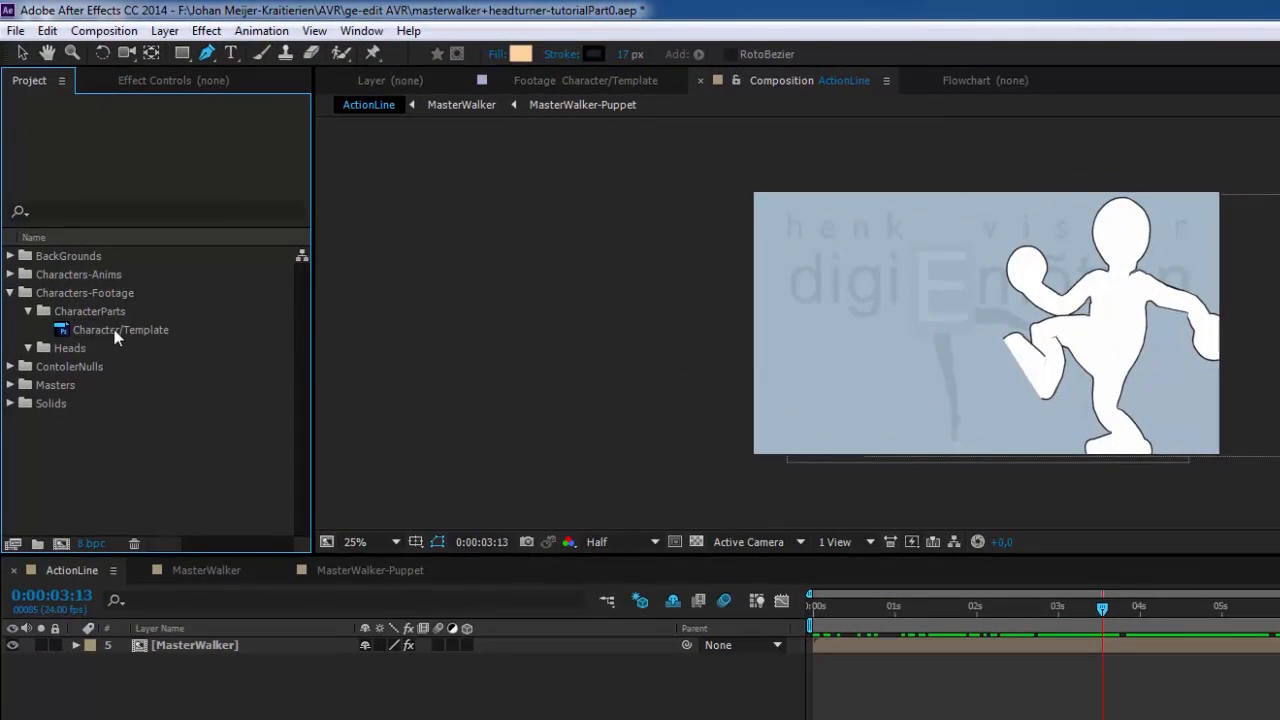
right_click(115, 337)
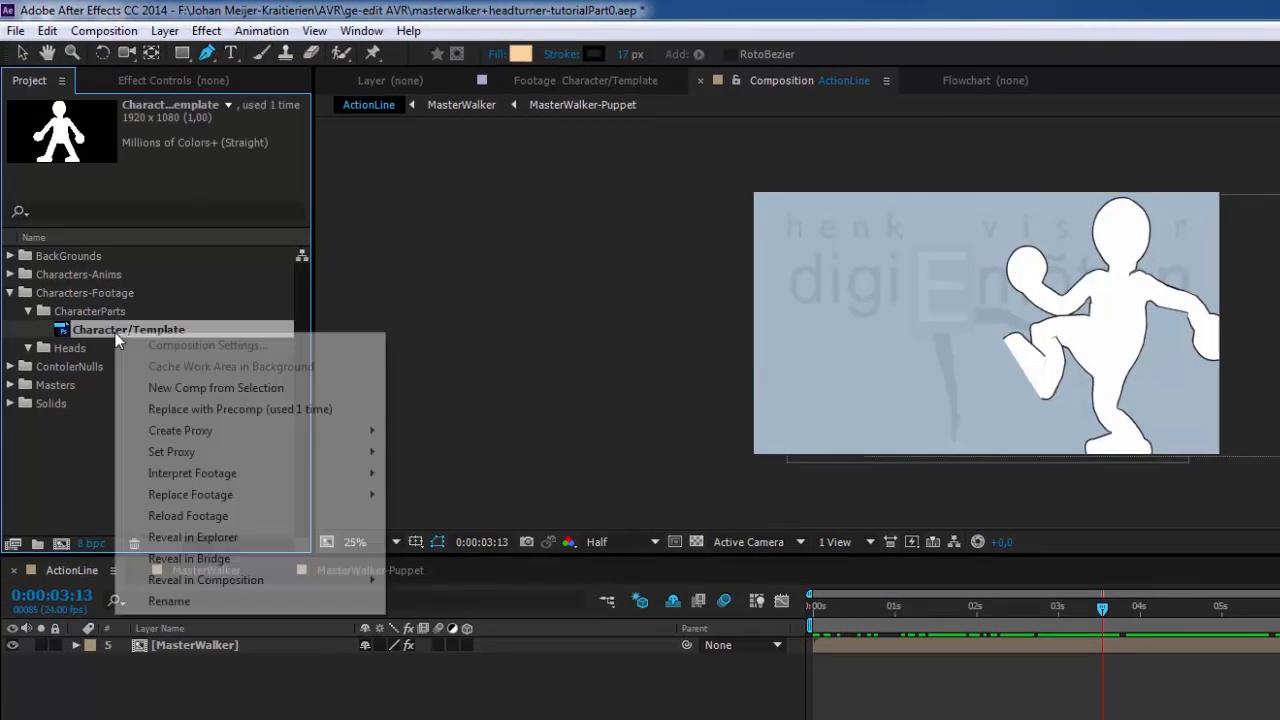
mouse_move(195, 500)
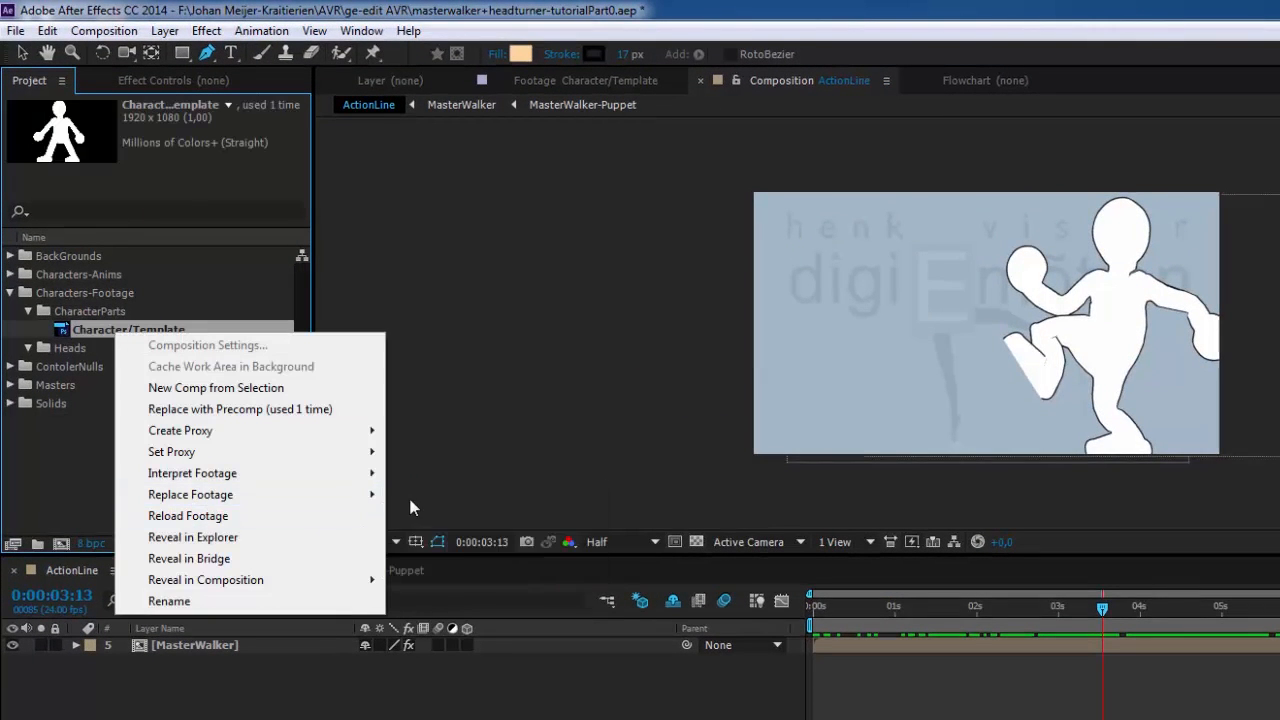
mouse_move(264, 480)
mouse_move(200, 495)
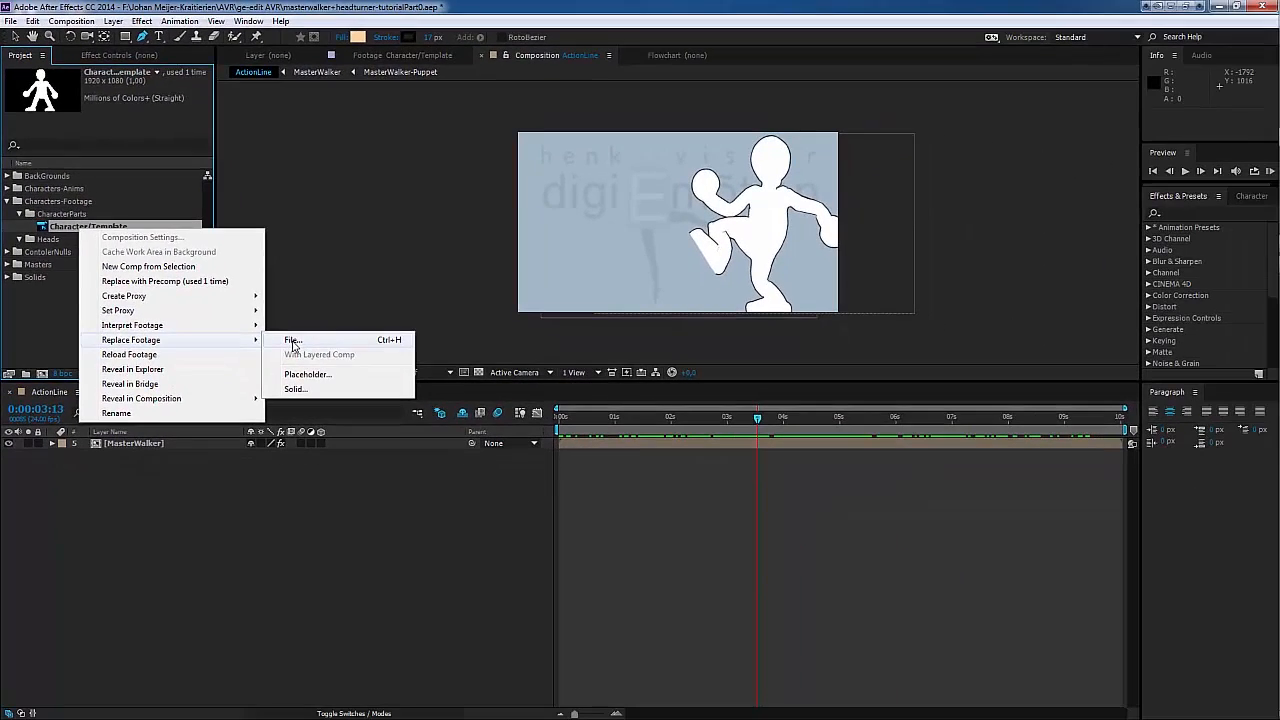
left_click(424, 496)
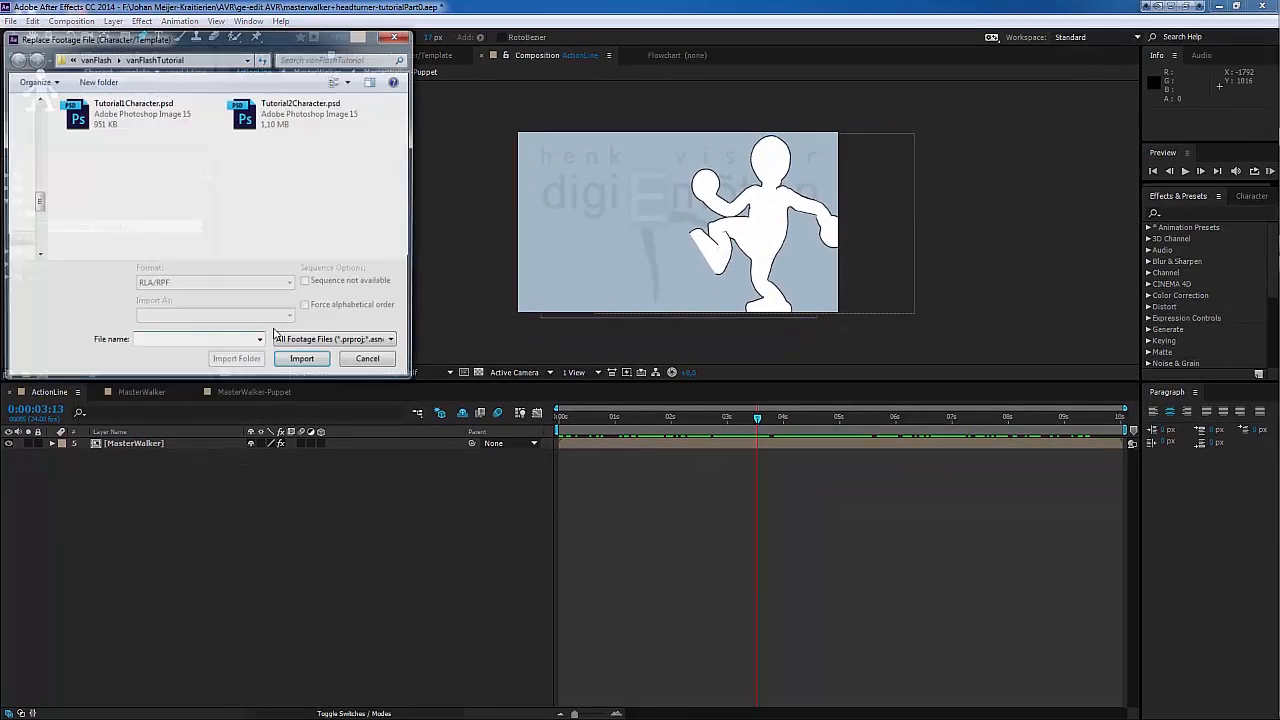
double_click(84, 118)
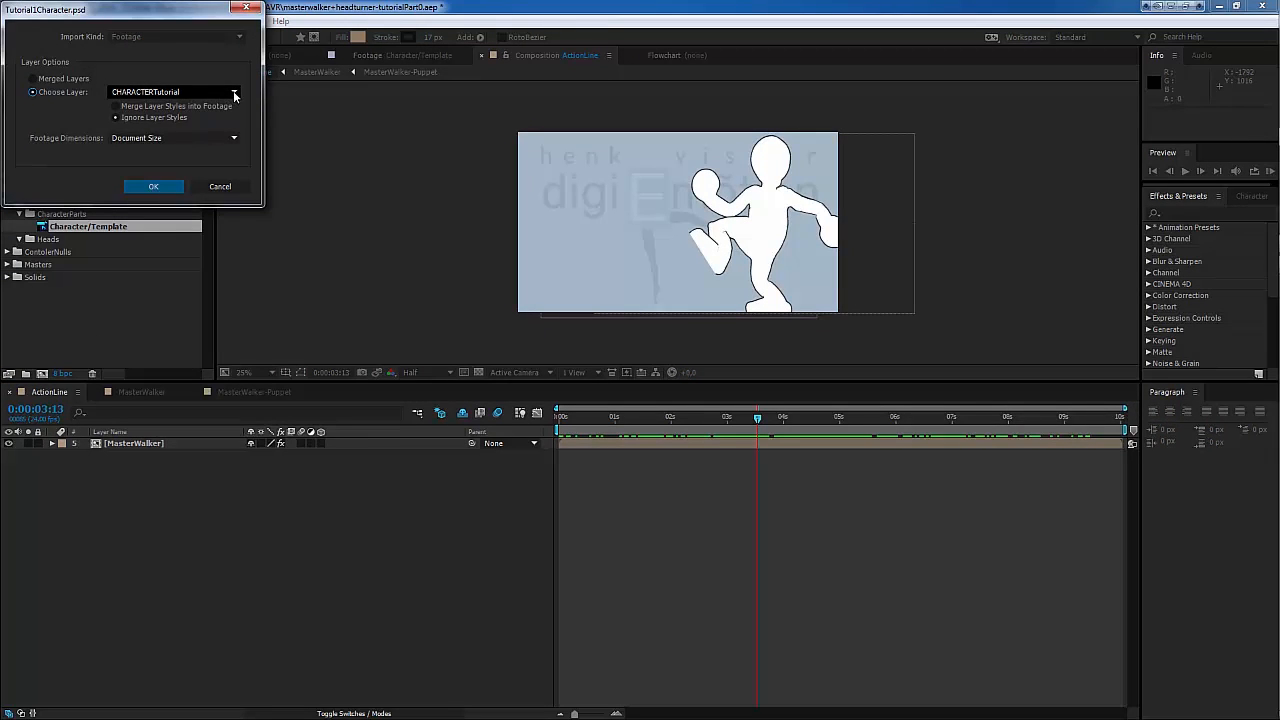
left_click(235, 94)
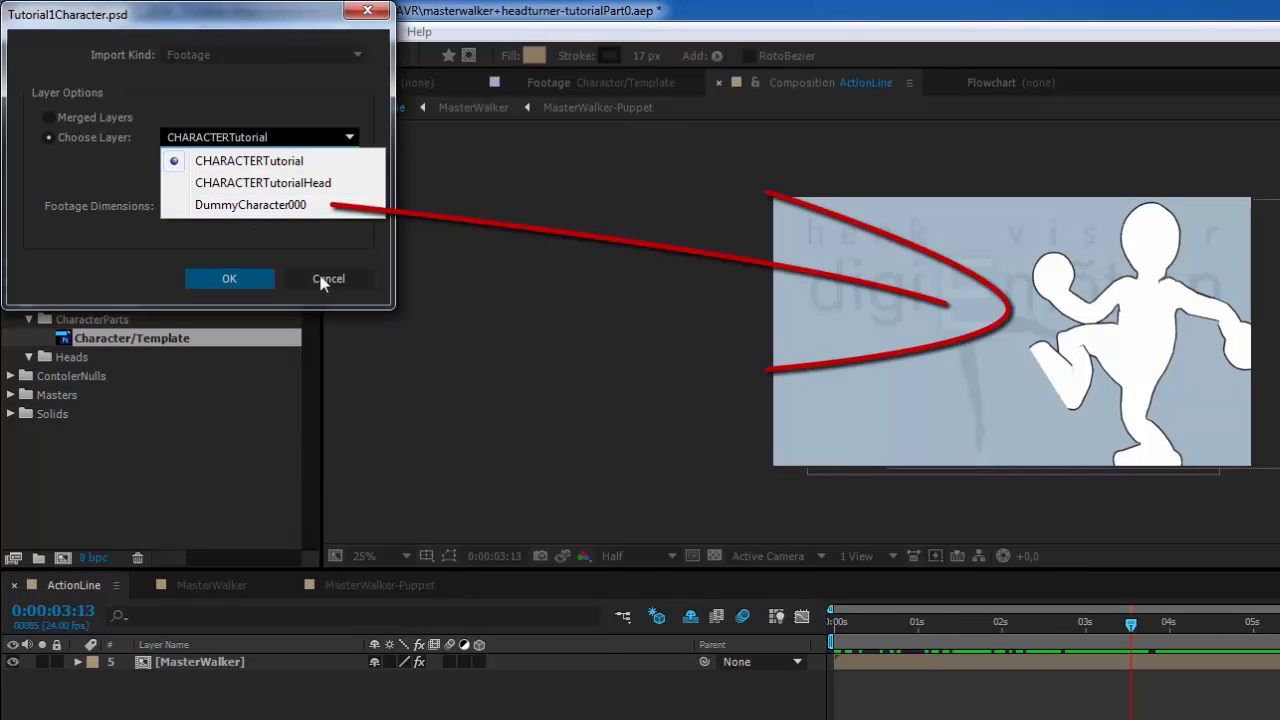
left_click(262, 163)
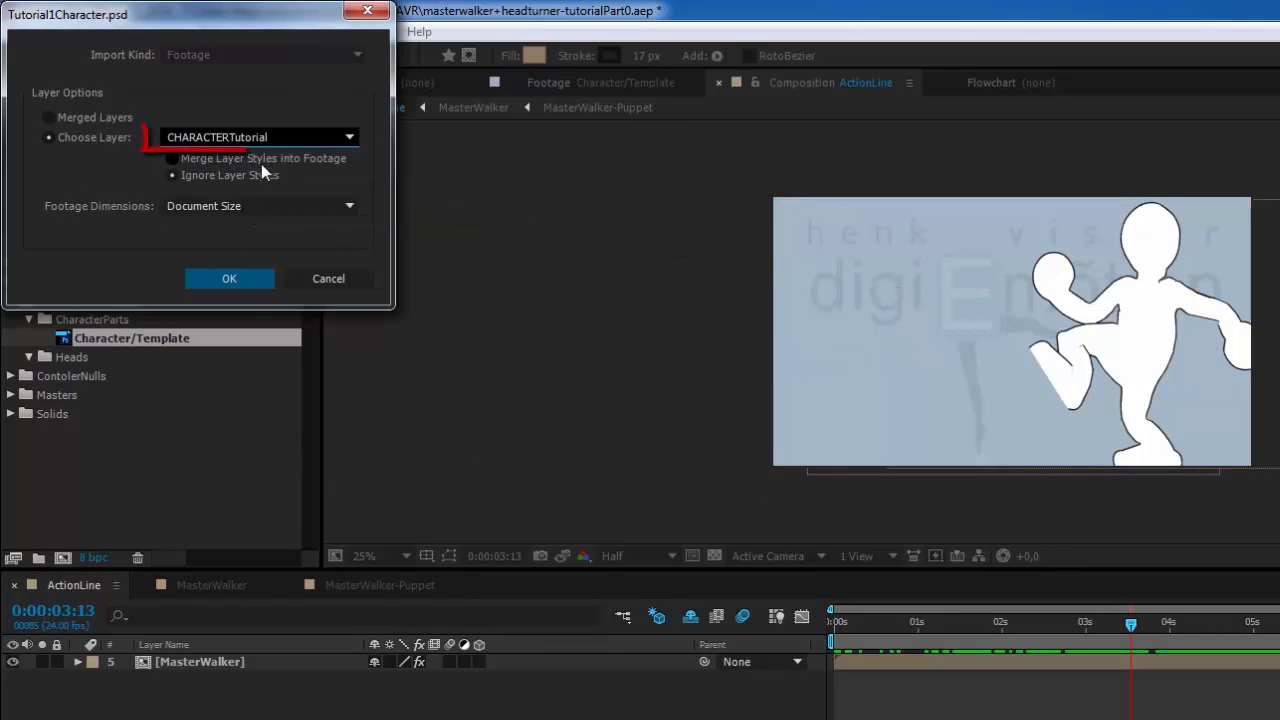
left_click(241, 280)
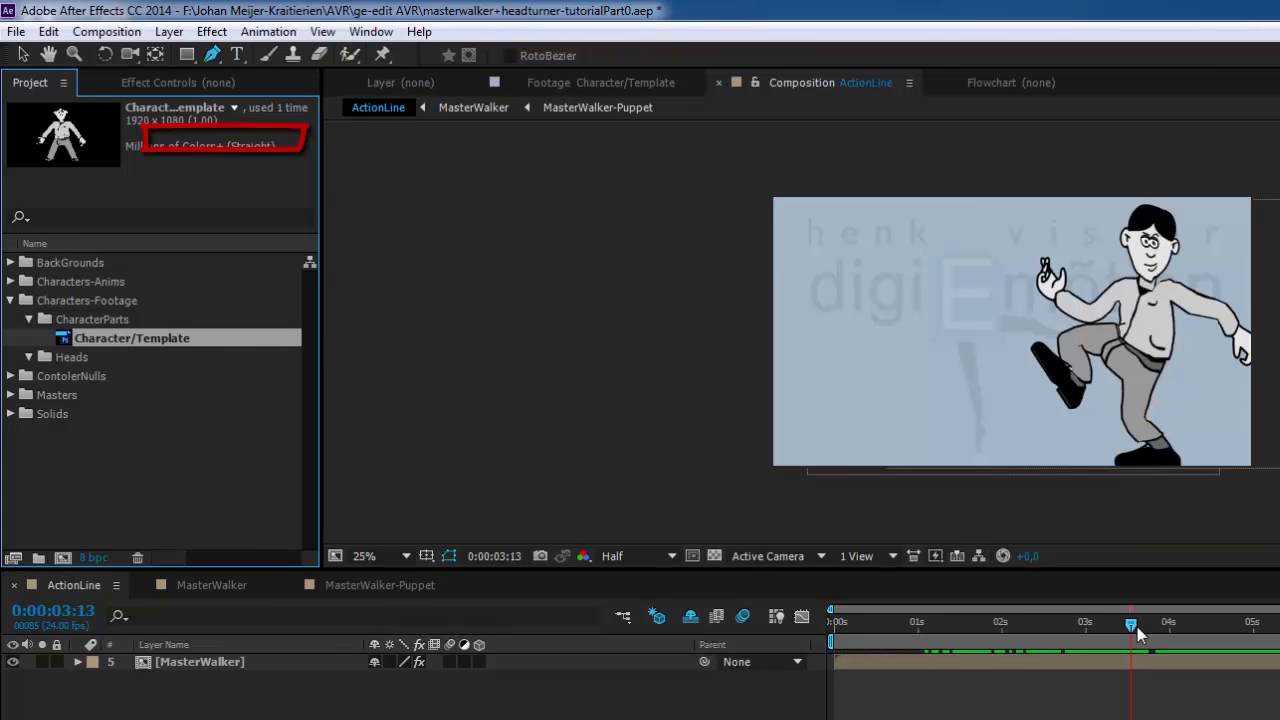
Step: Scrub the ActionLine composition to preview the walk with the new character artwork
left_click_drag(1131, 628, 1238, 604)
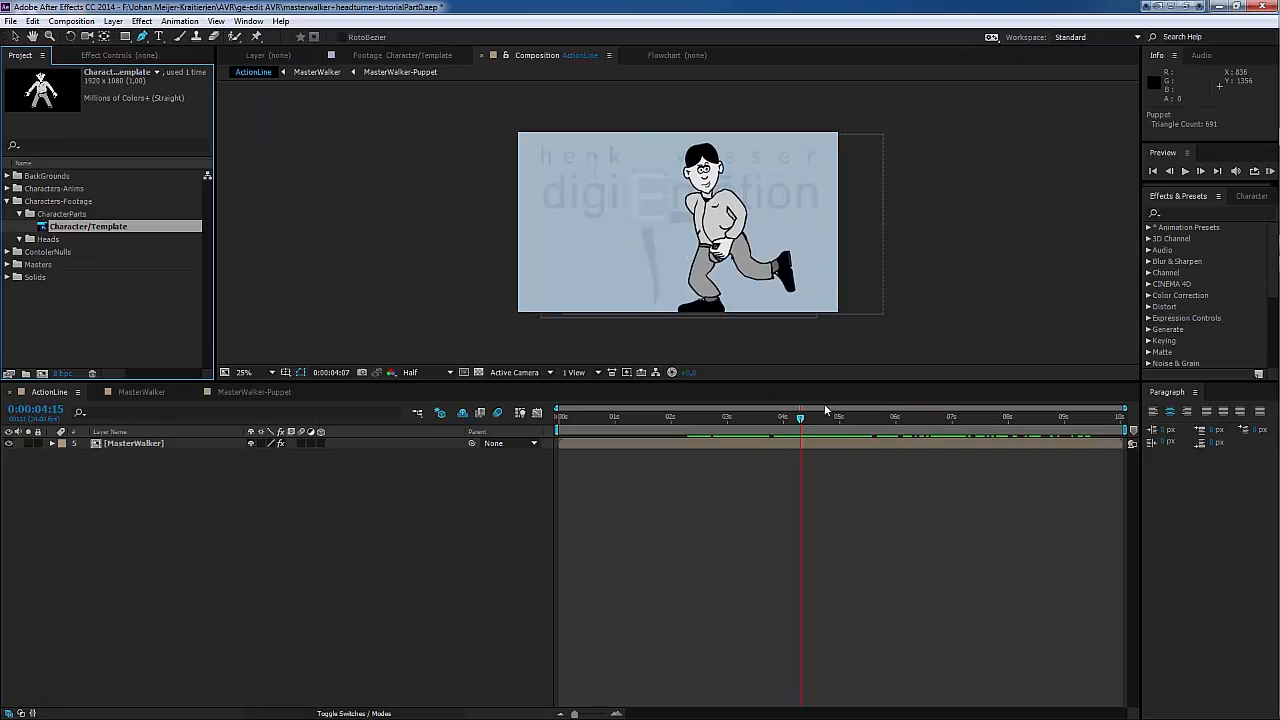
left_click_drag(826, 410, 782, 395)
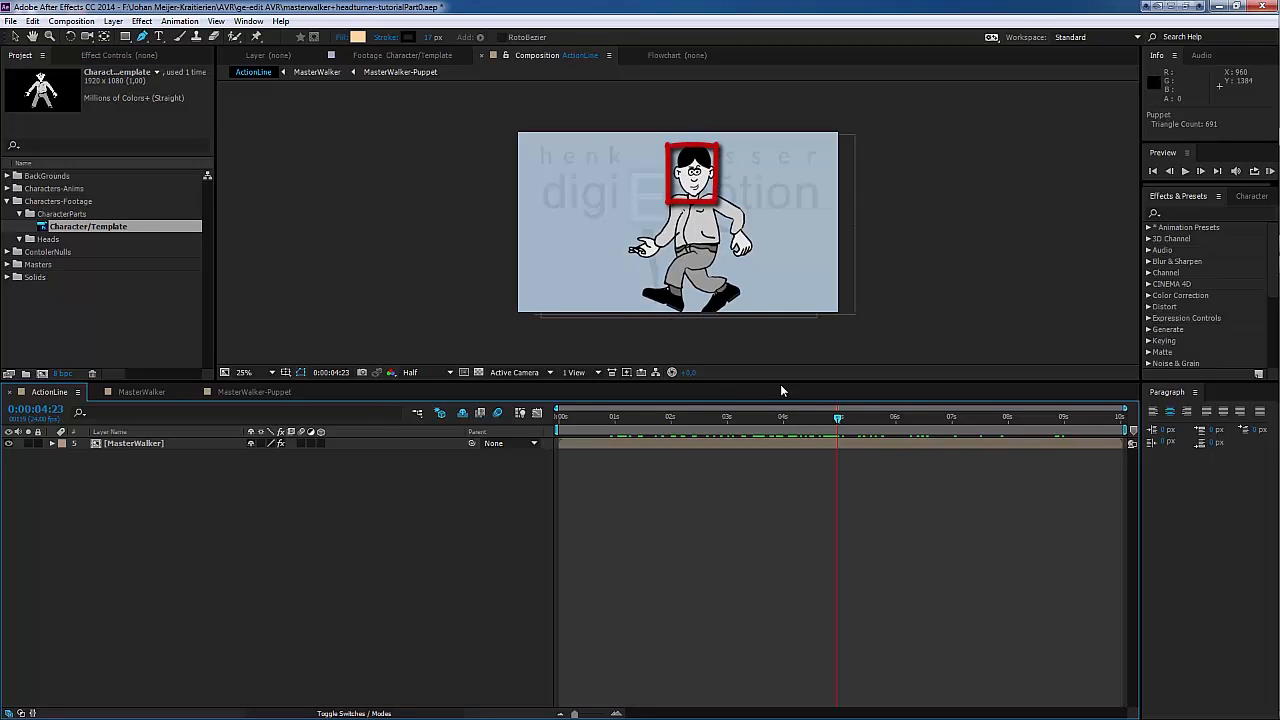
Step: Import the CHARACTERTutorialHead layer of Tutorial1Character.psd as footage into the Heads folder inside Characters-Footage
left_click(21, 214)
left_click(8, 202)
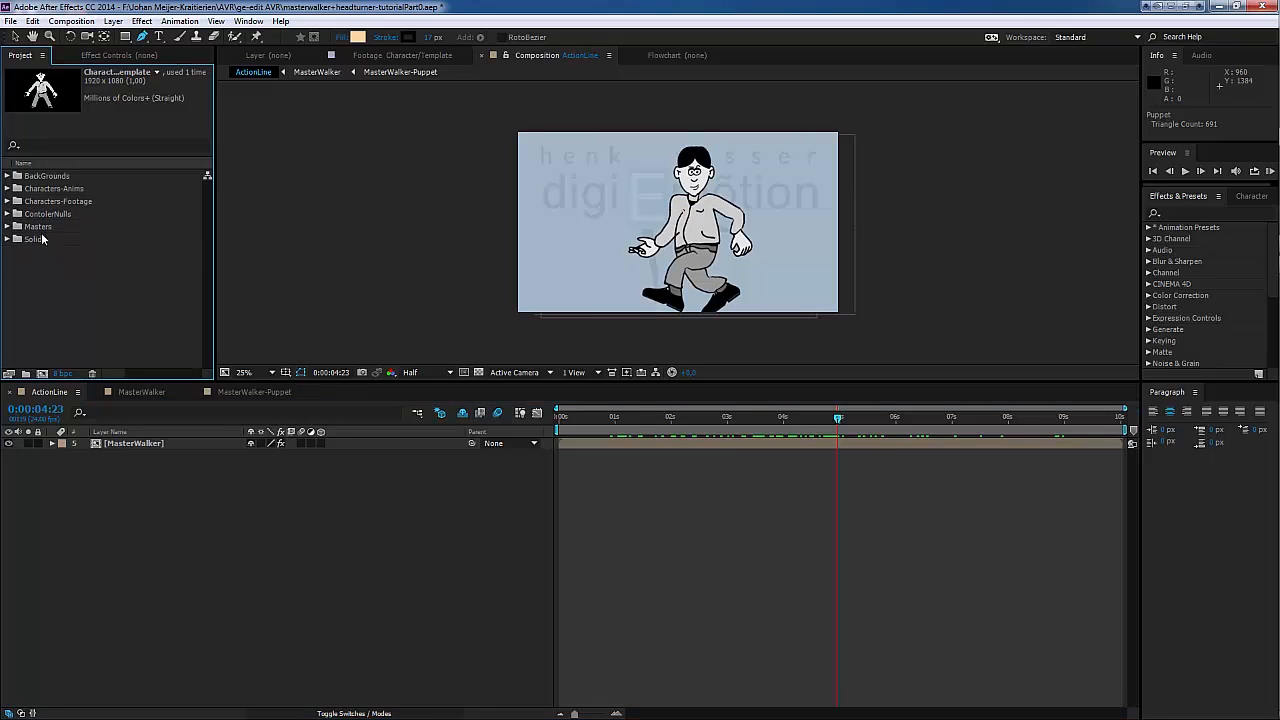
left_click(8, 202)
left_click(46, 227)
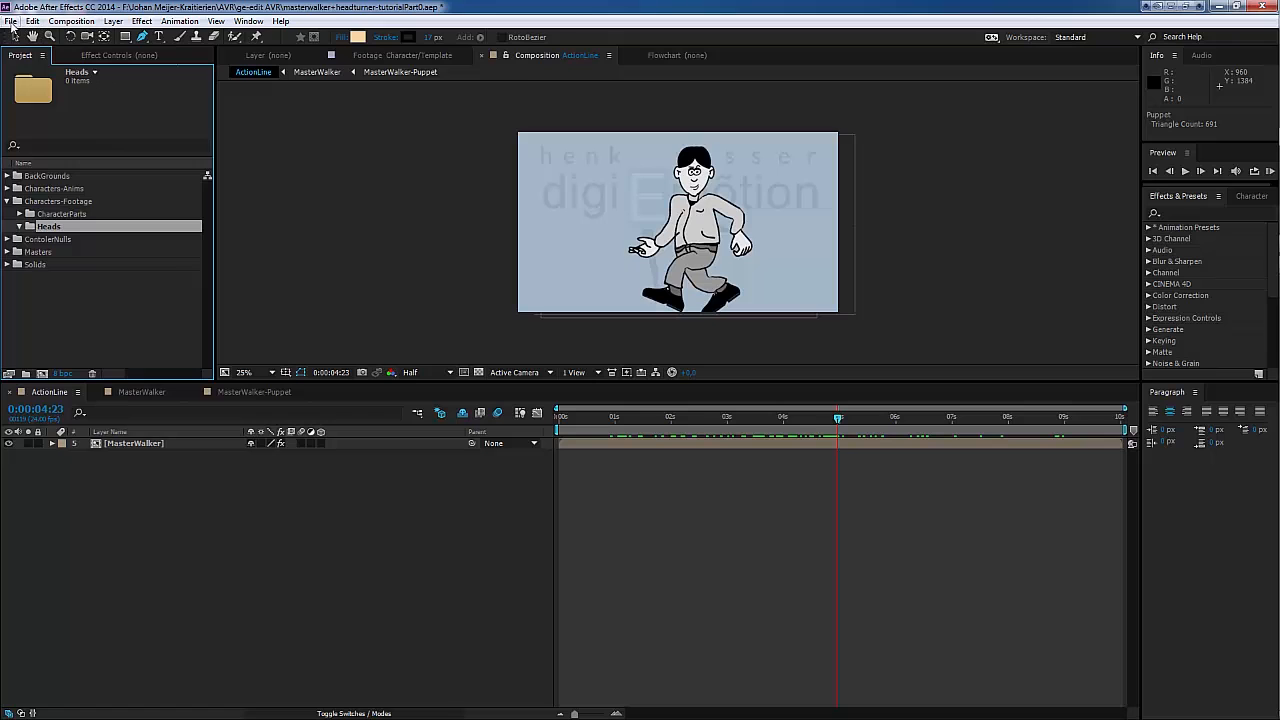
left_click(10, 22)
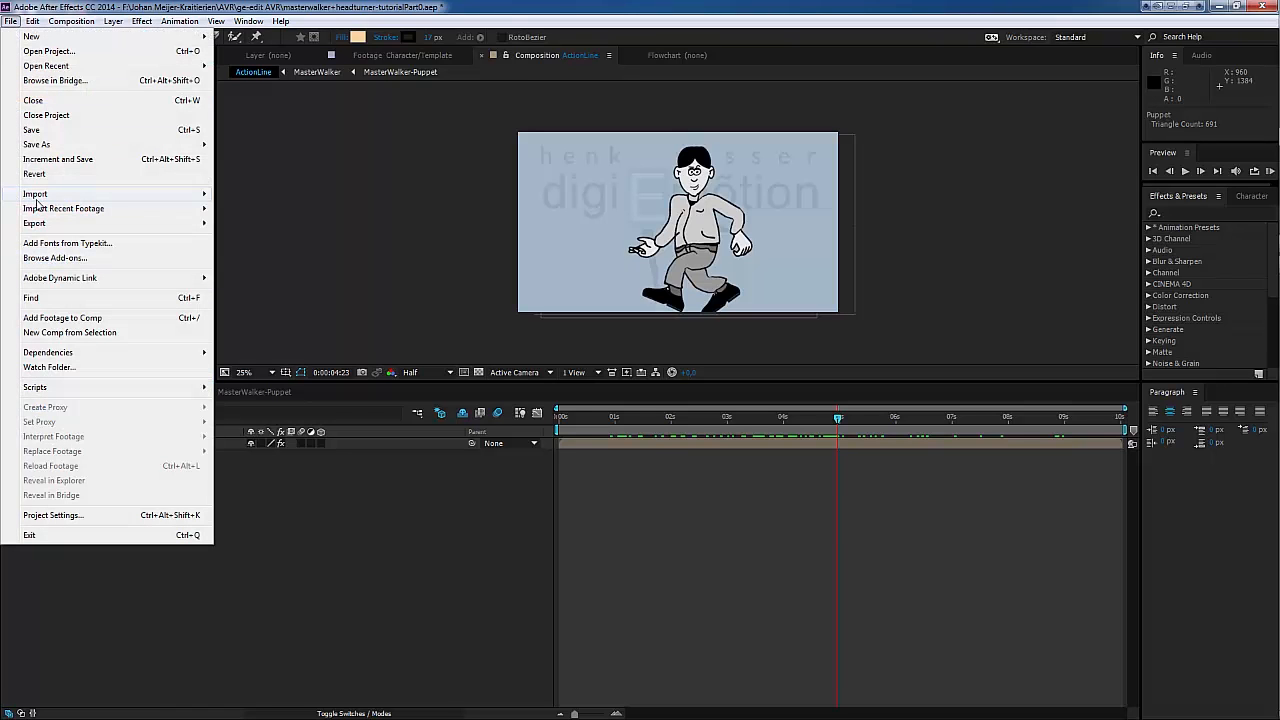
mouse_move(112, 196)
left_click(242, 194)
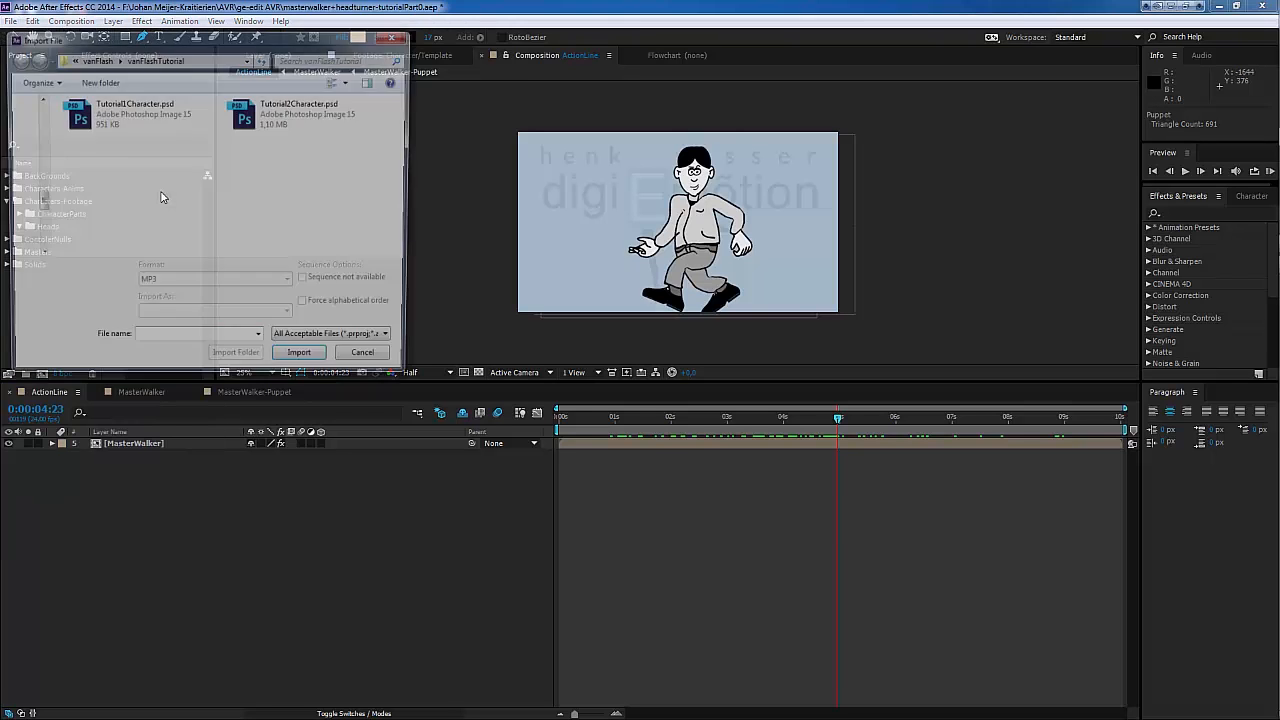
double_click(100, 118)
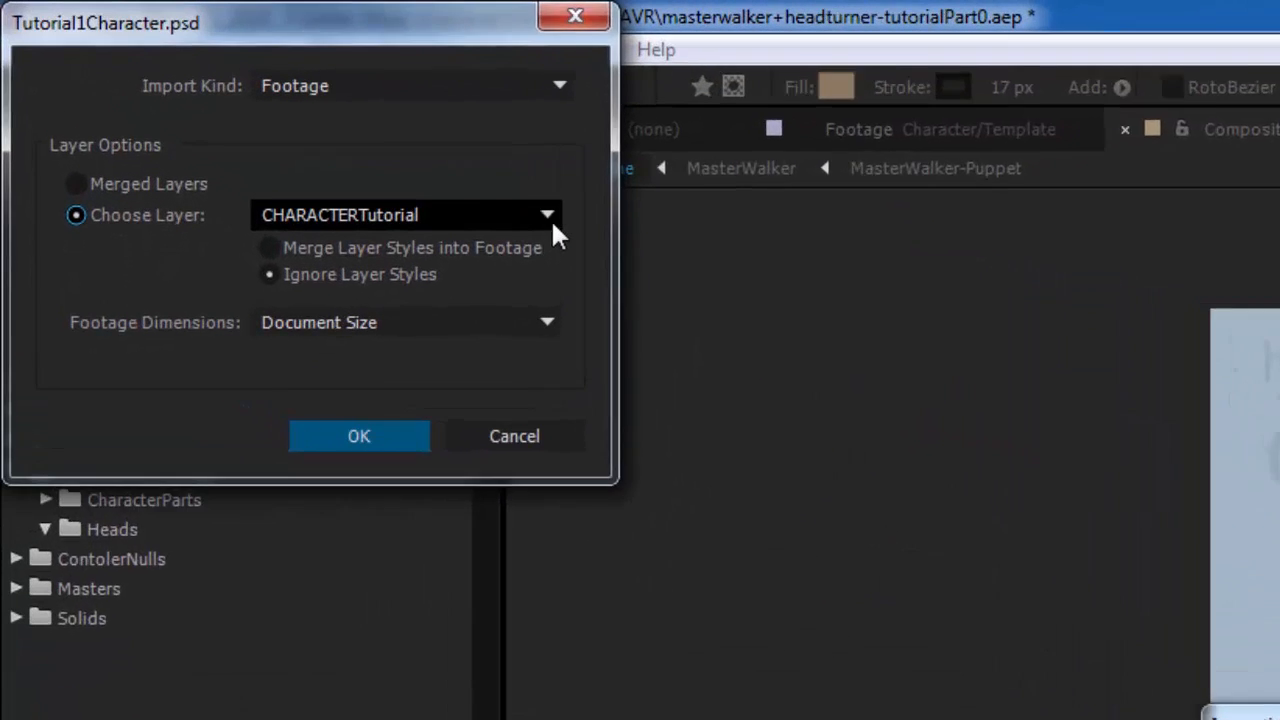
left_click(548, 216)
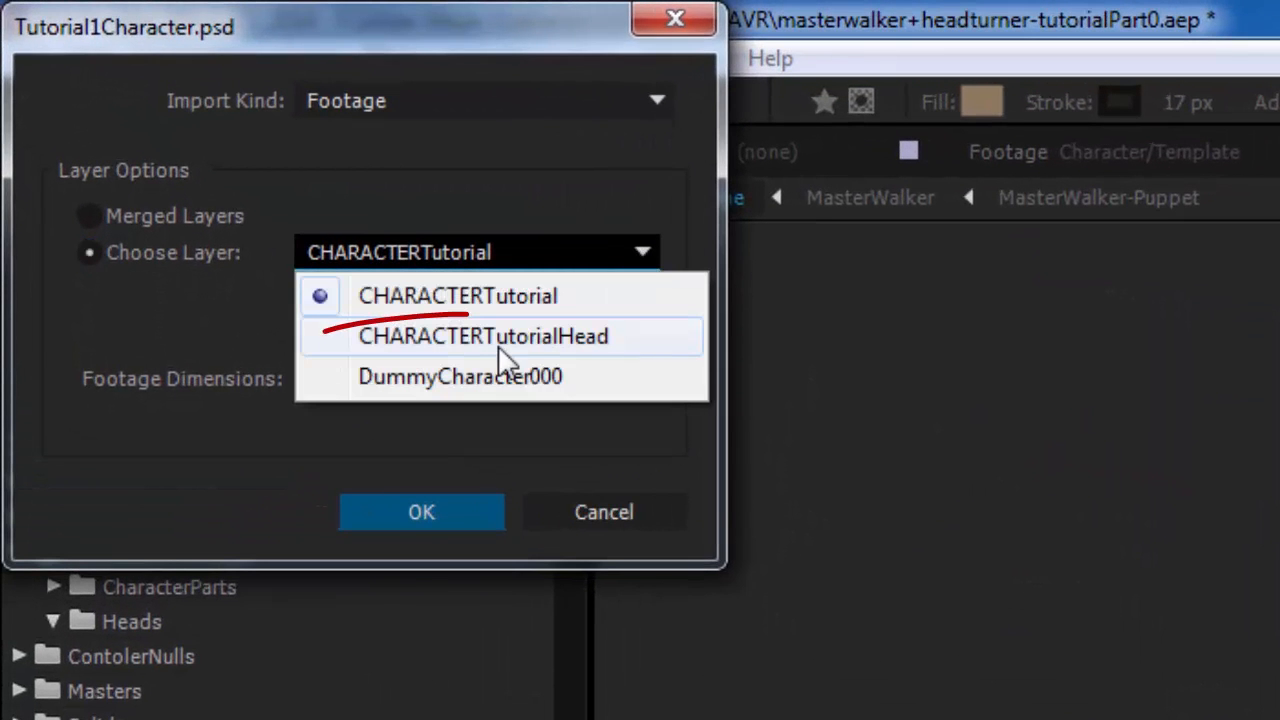
left_click(478, 350)
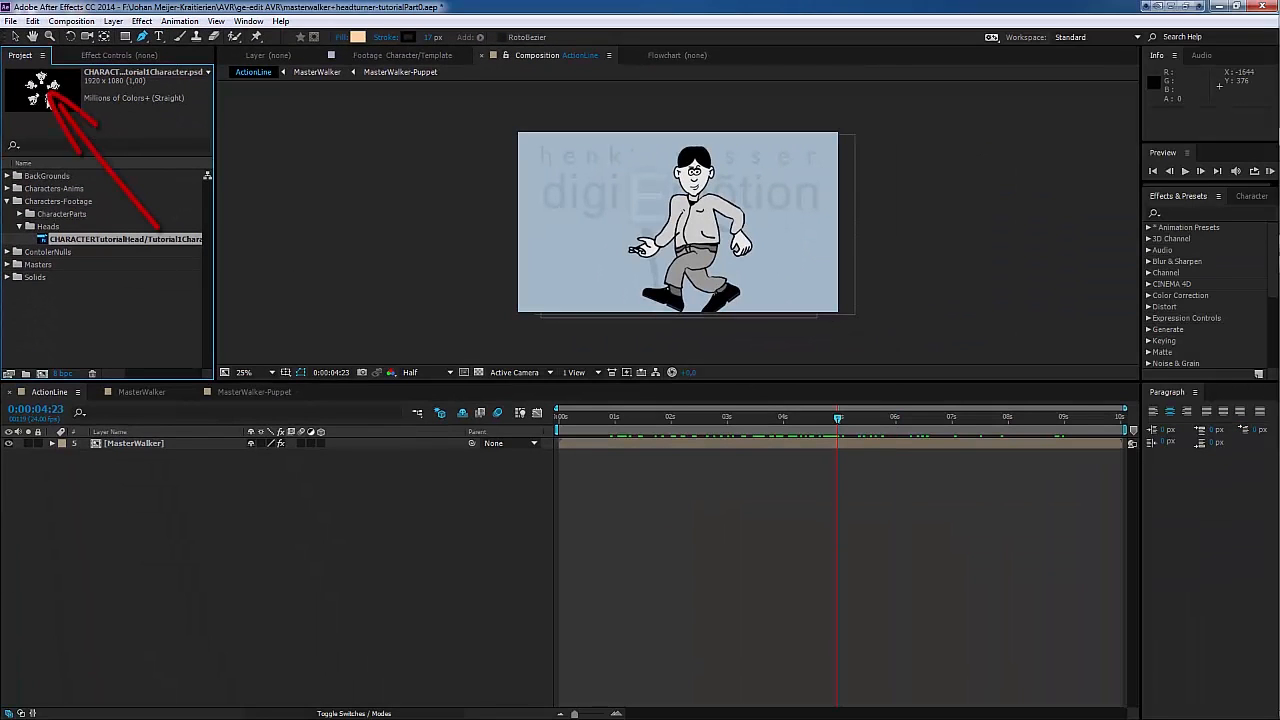
Step: Add the CHARACTERTutorialHead footage to the MasterWalker-Puppet composition, directly beneath the Character layer
left_click(251, 392)
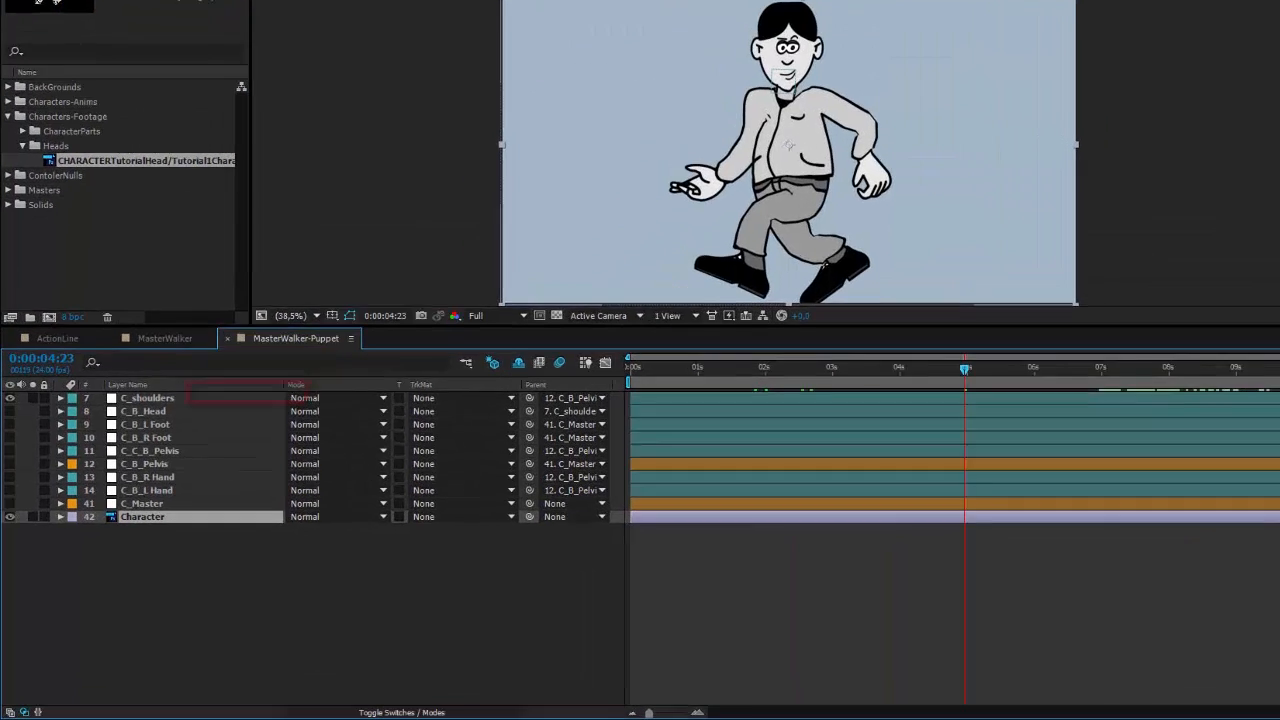
left_click_drag(92, 161, 72, 502)
left_click_drag(87, 452, 83, 491)
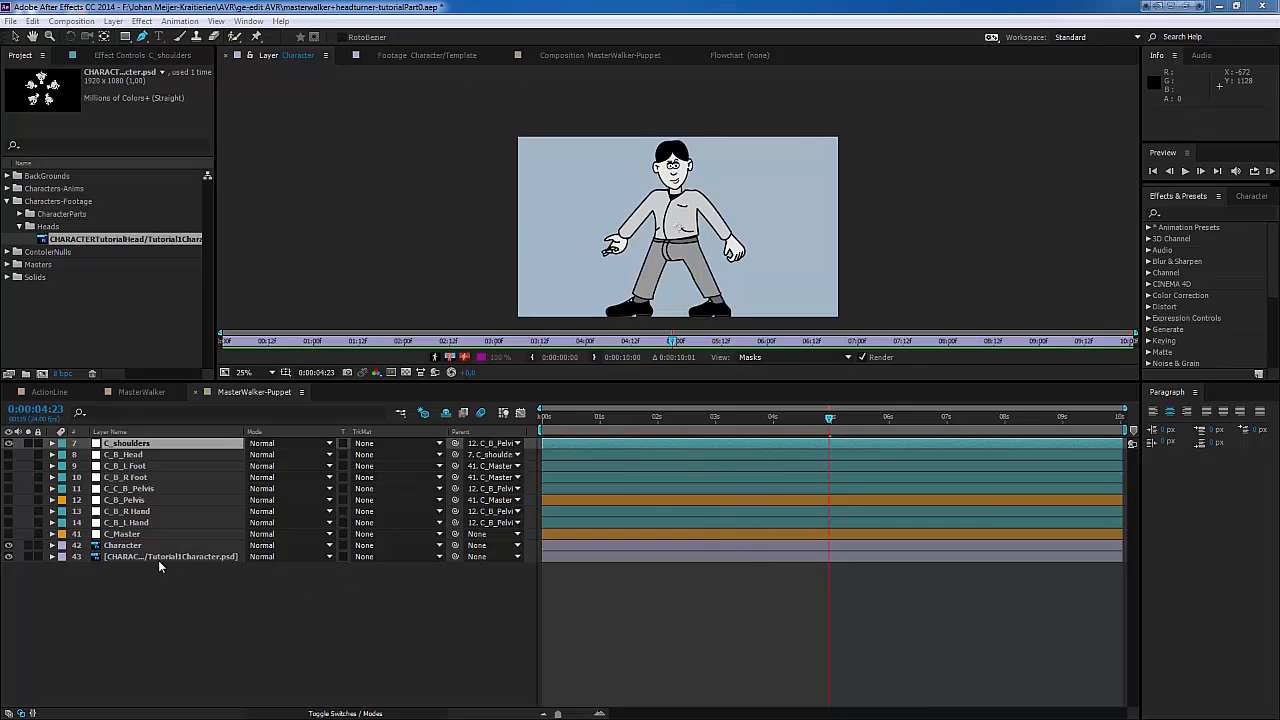
Step: Draw a closed five-point mask around the head on the Character layer and set it to Inverted, cutting the head out
left_click(131, 547)
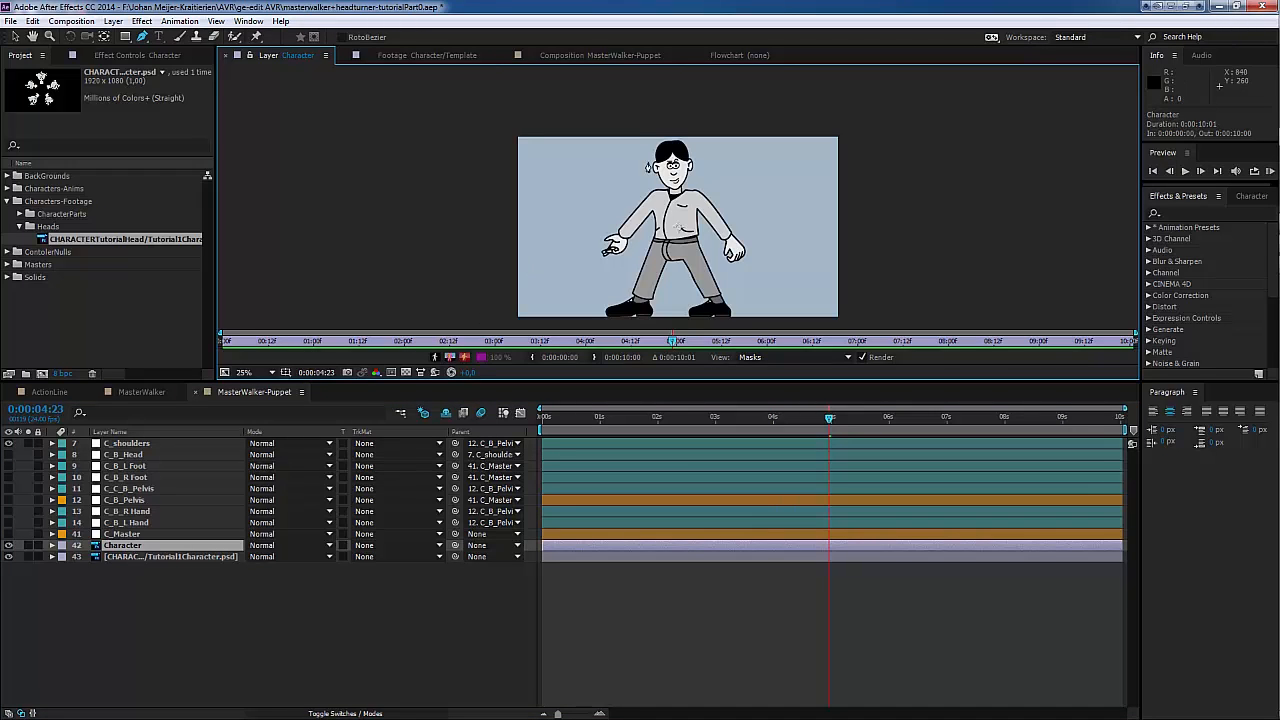
left_click(636, 139)
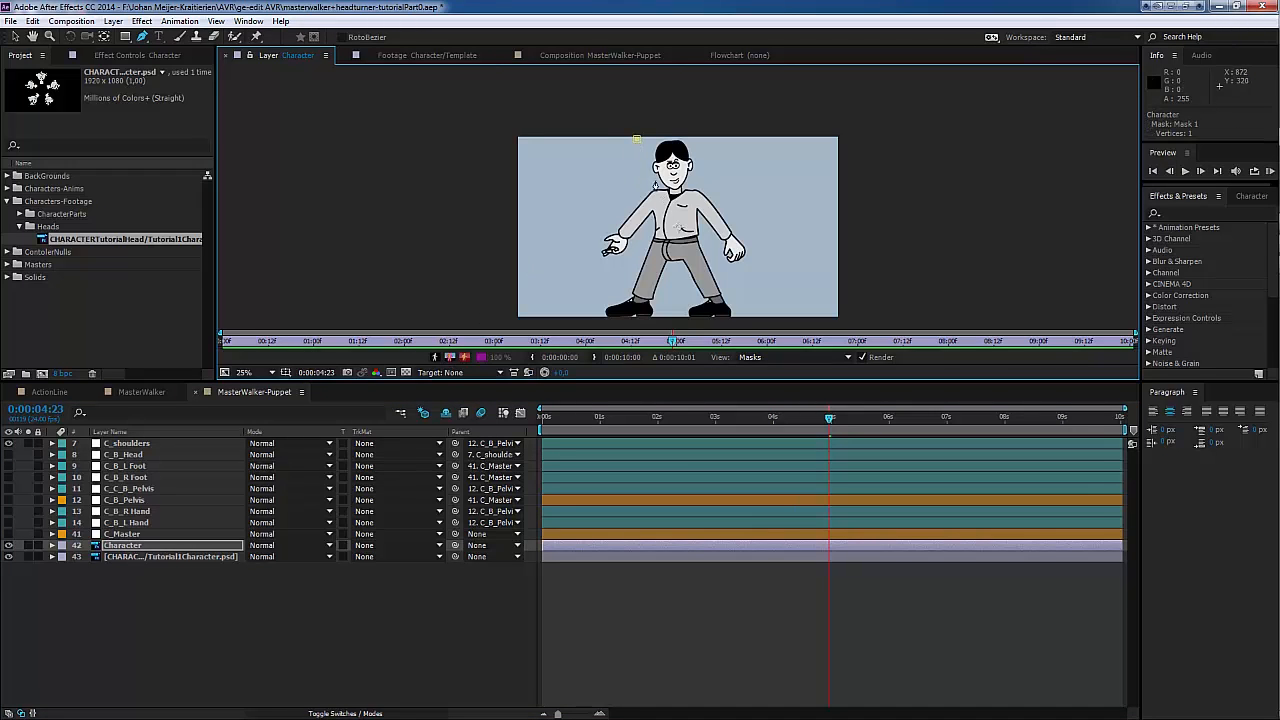
left_click(653, 187)
left_click(673, 195)
left_click(684, 194)
left_click(704, 147)
left_click(636, 143)
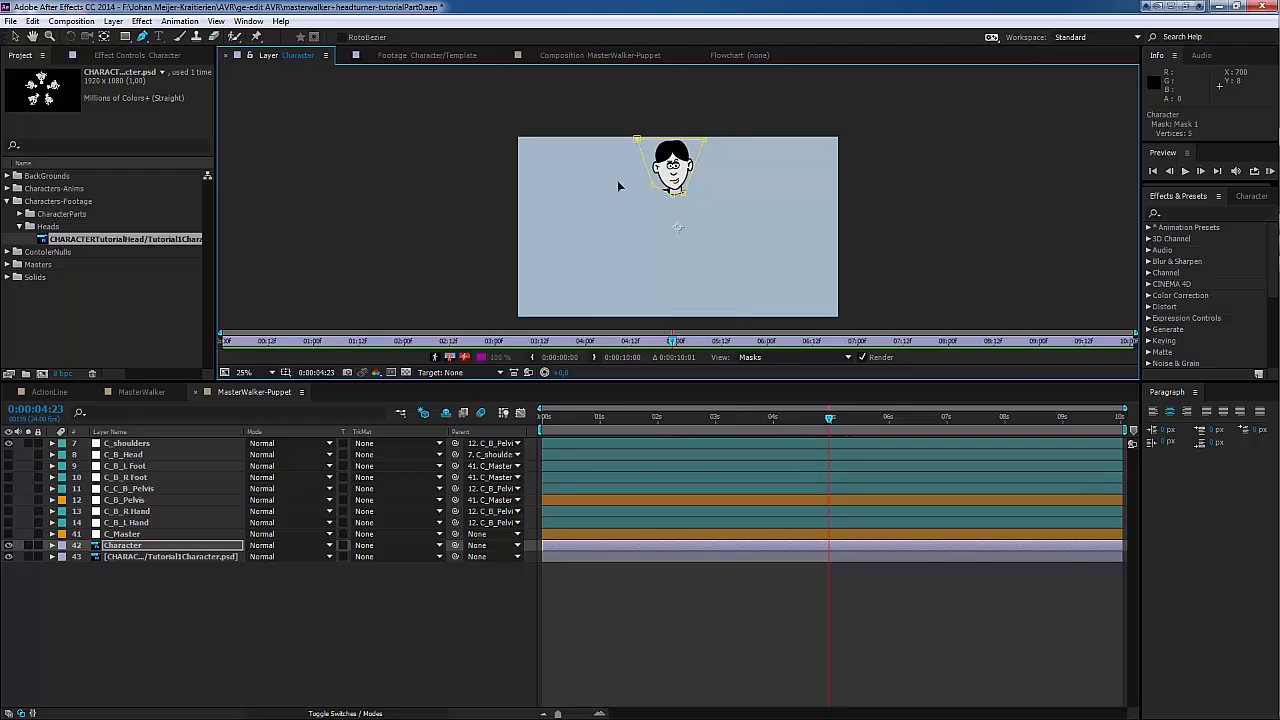
left_click(52, 545)
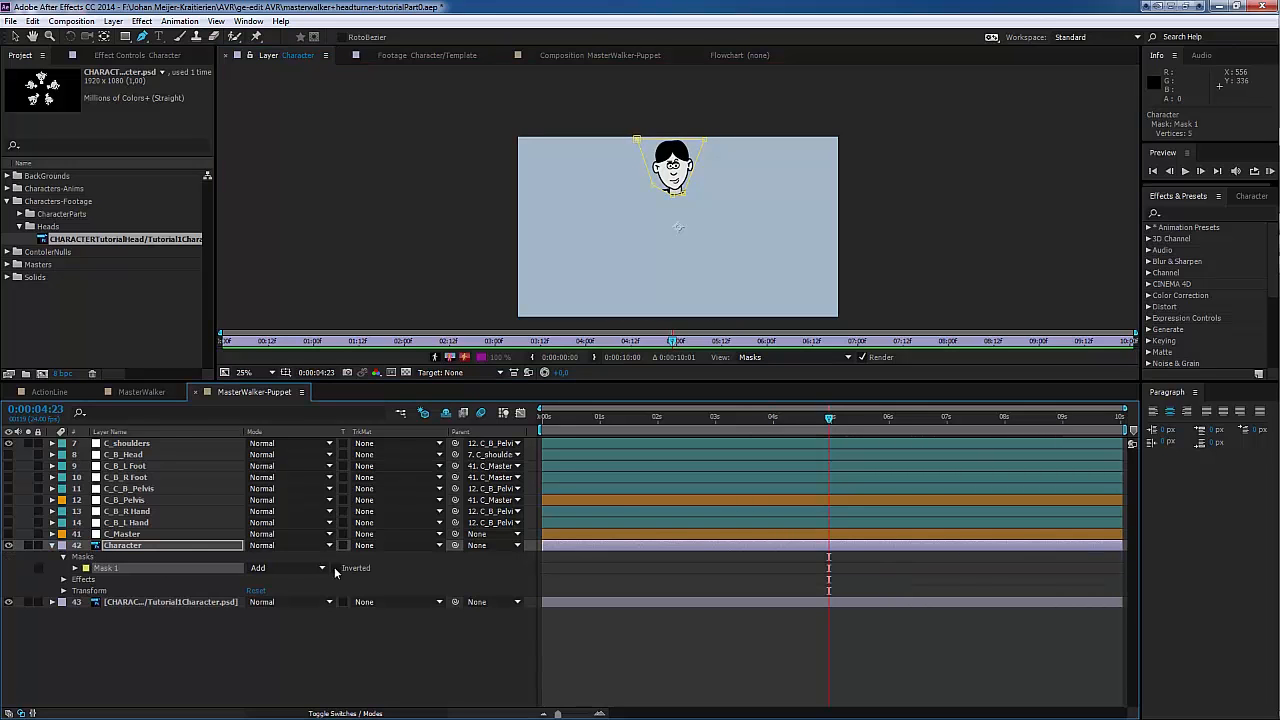
left_click(52, 545)
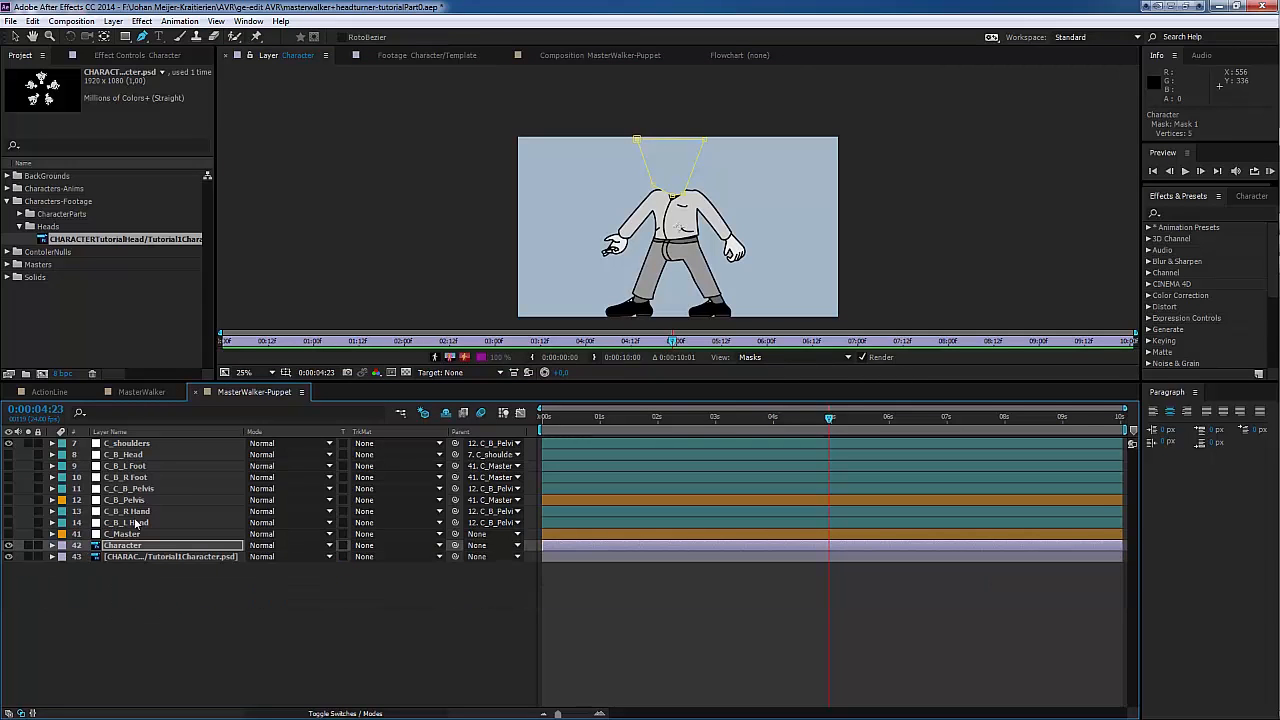
Step: Check the headless body over the head disc in the MasterWalker-Puppet composition, scrubbing back to 0:00:04:17
left_click(144, 392)
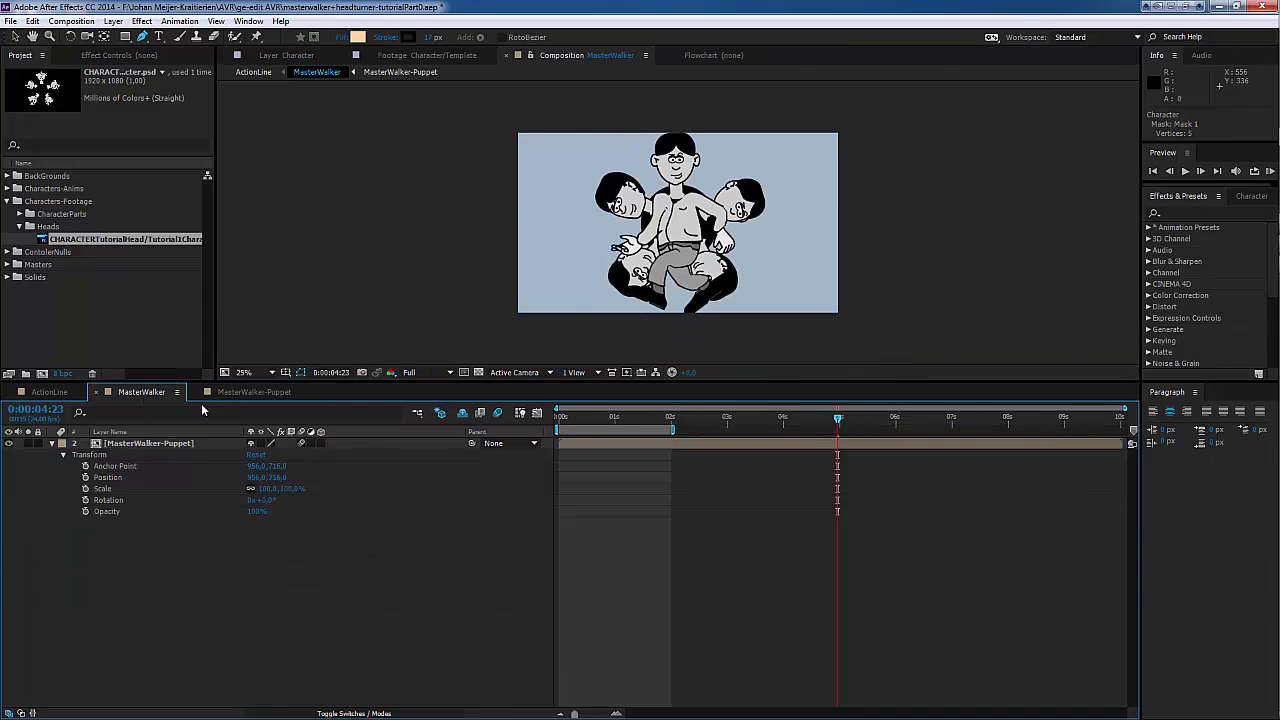
left_click(270, 392)
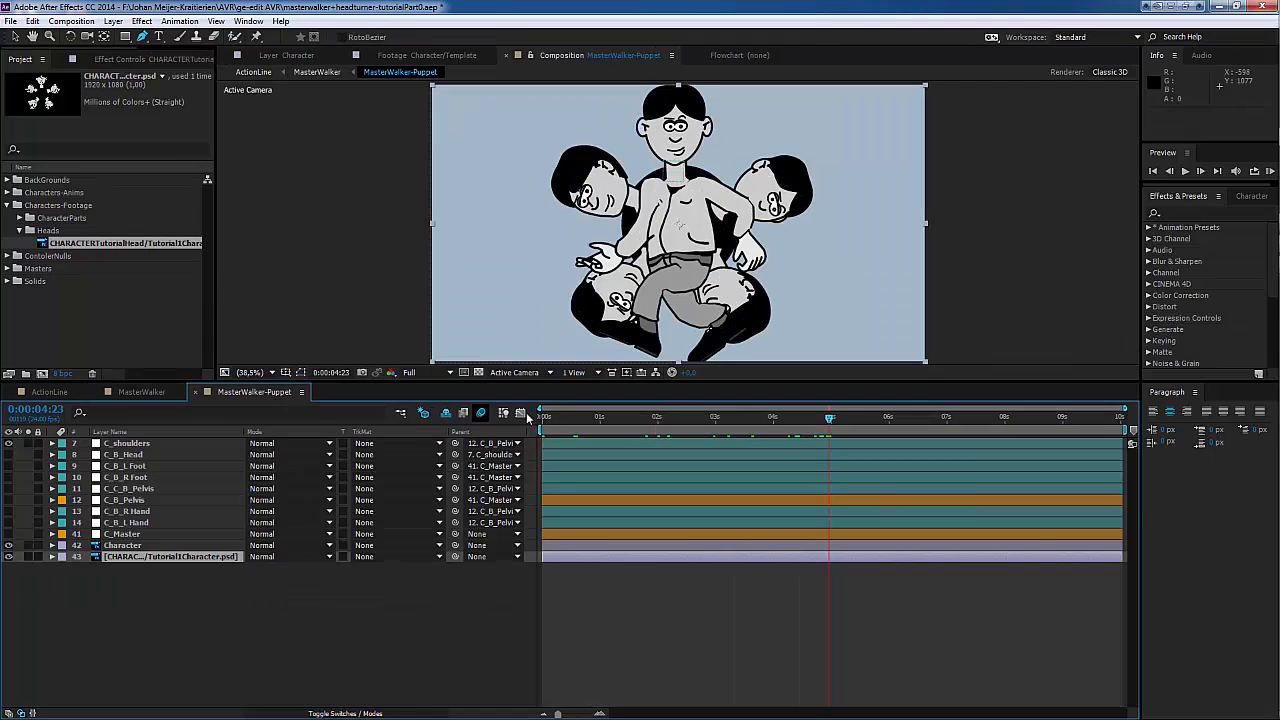
mouse_move(830, 424)
left_mouse_down()
mouse_move(750, 433)
mouse_move(846, 439)
mouse_move(814, 437)
left_mouse_up()
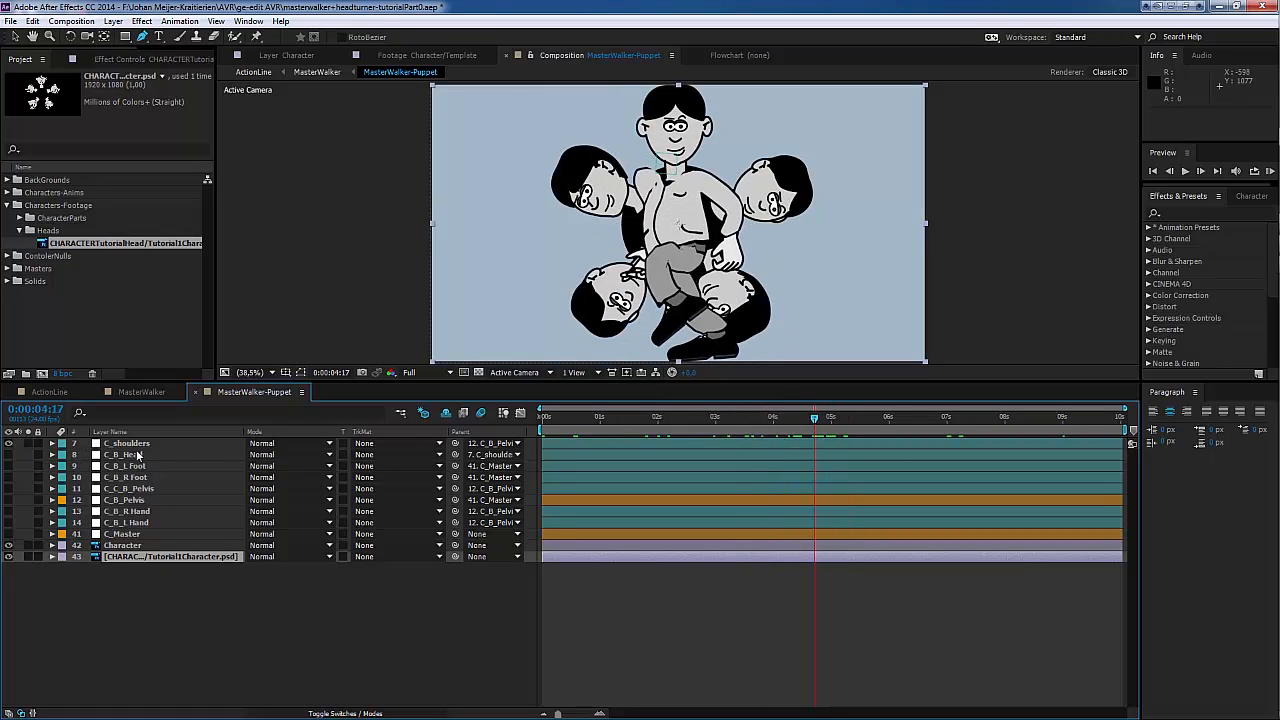
Step: Set the C_shoulders layer's label to Red and parent the head disc layer to C_shoulders, scrubbing back to 0:00:04:12
left_click(61, 444)
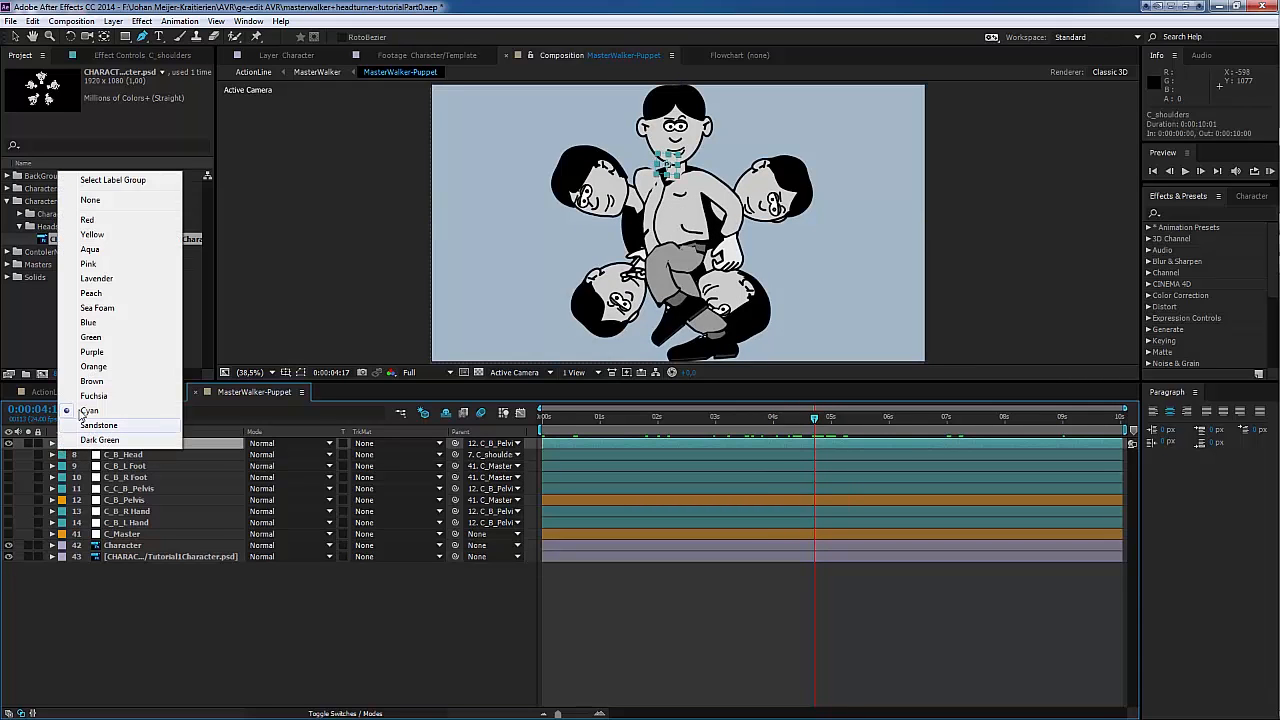
left_click(86, 221)
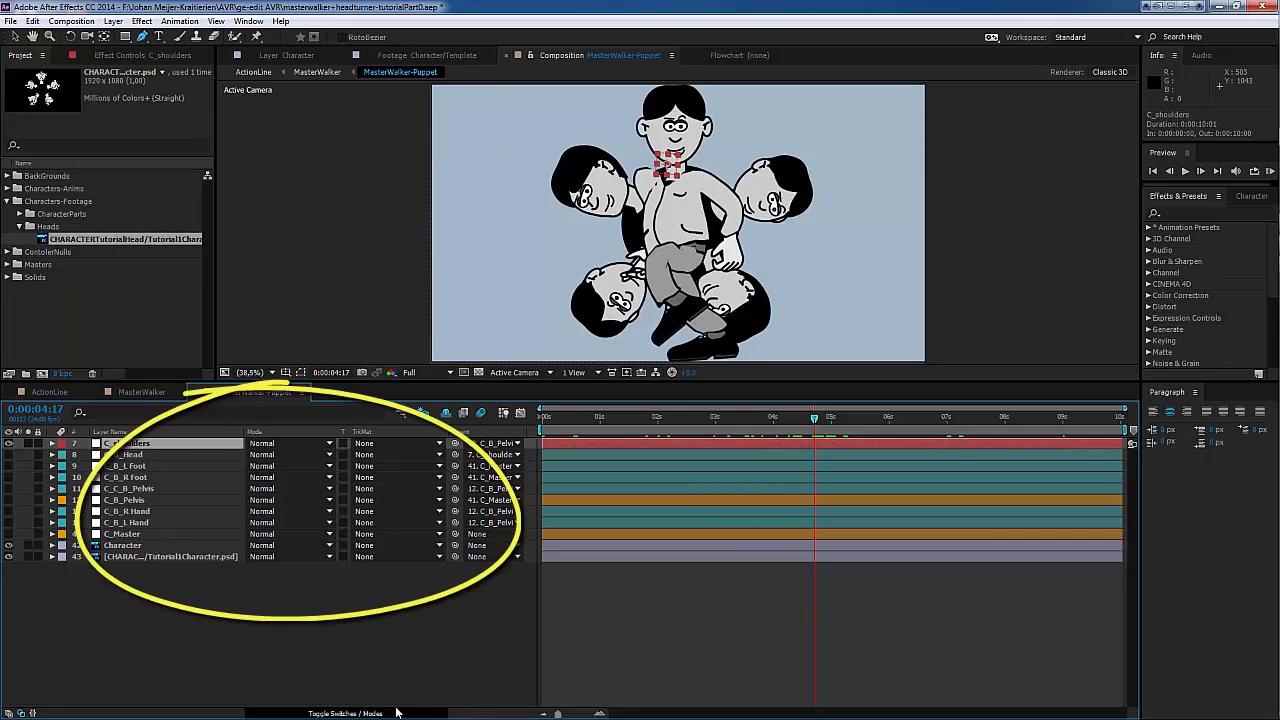
left_click_drag(455, 556, 140, 443)
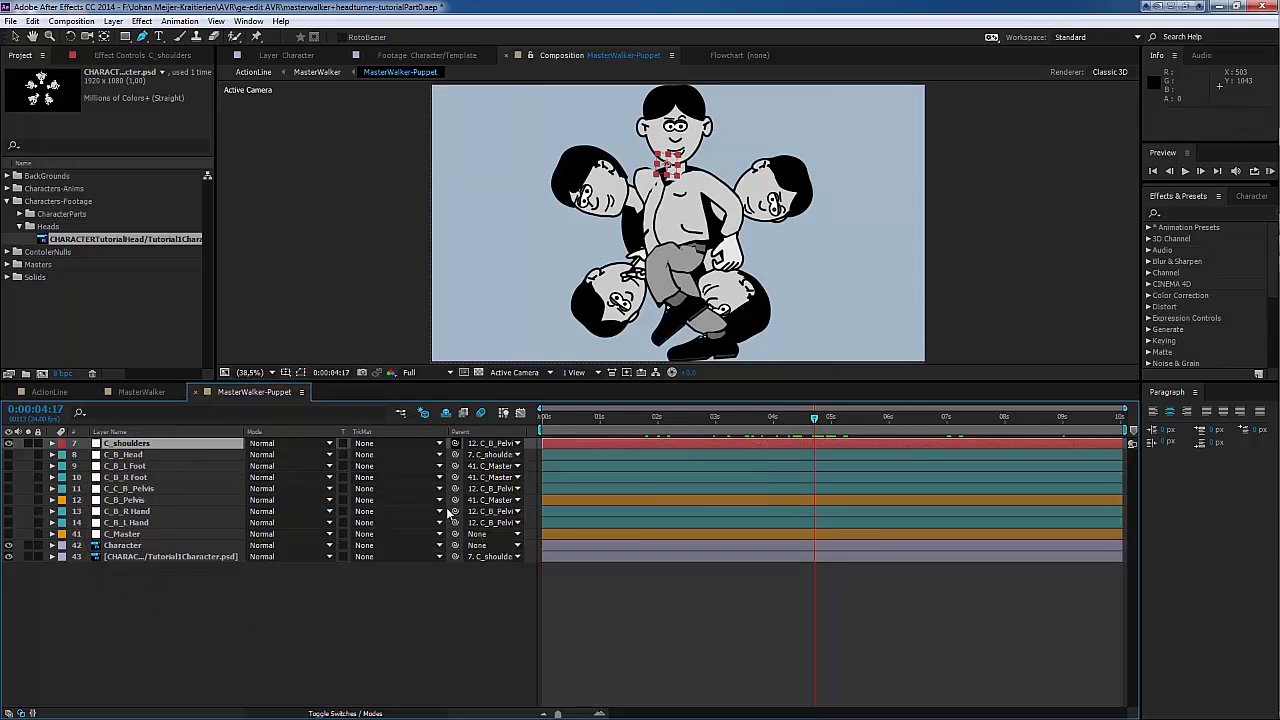
left_click(339, 713)
left_click(342, 713)
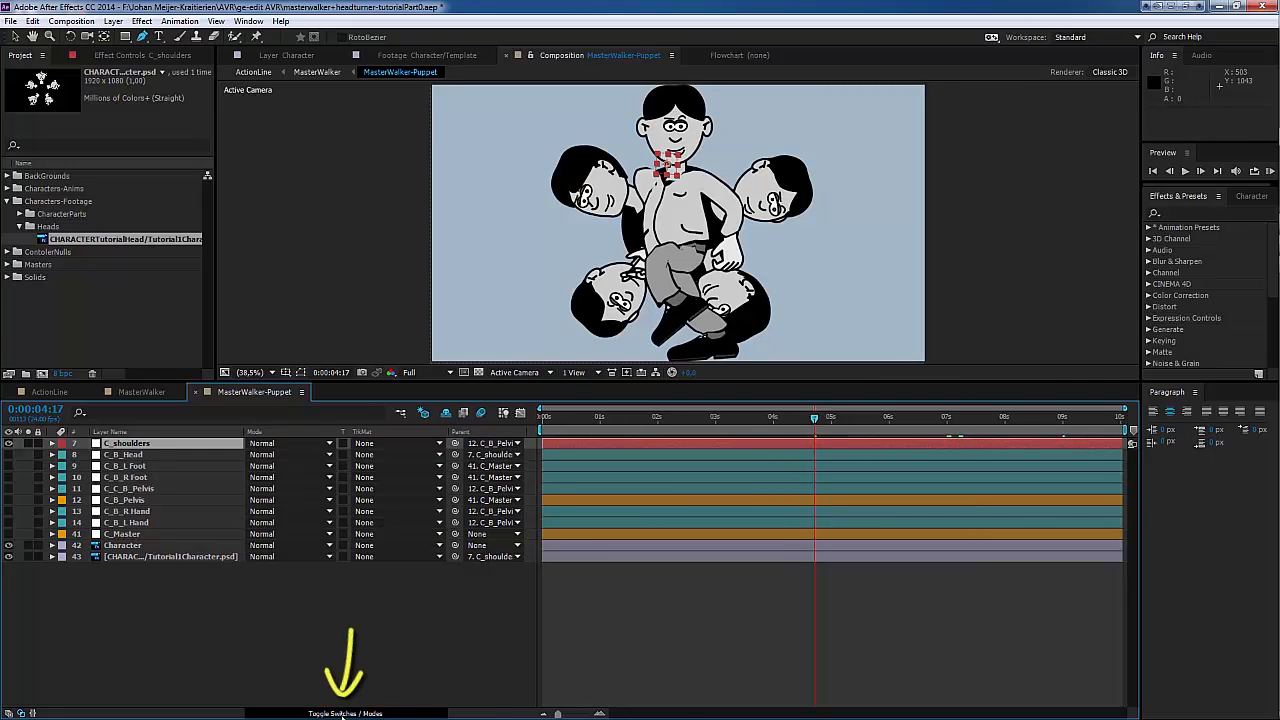
left_click(343, 713)
left_click(341, 713)
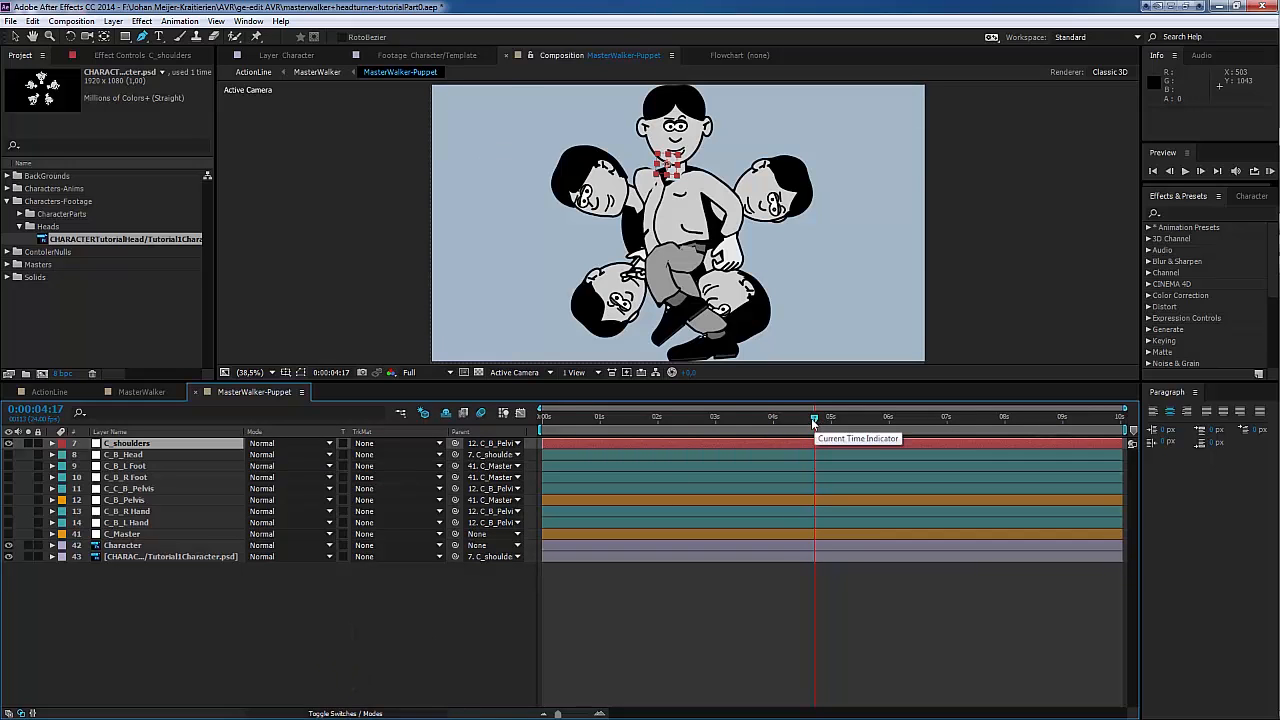
mouse_move(815, 422)
left_mouse_down()
mouse_move(732, 417)
mouse_move(925, 425)
mouse_move(955, 444)
mouse_move(802, 425)
left_mouse_up()
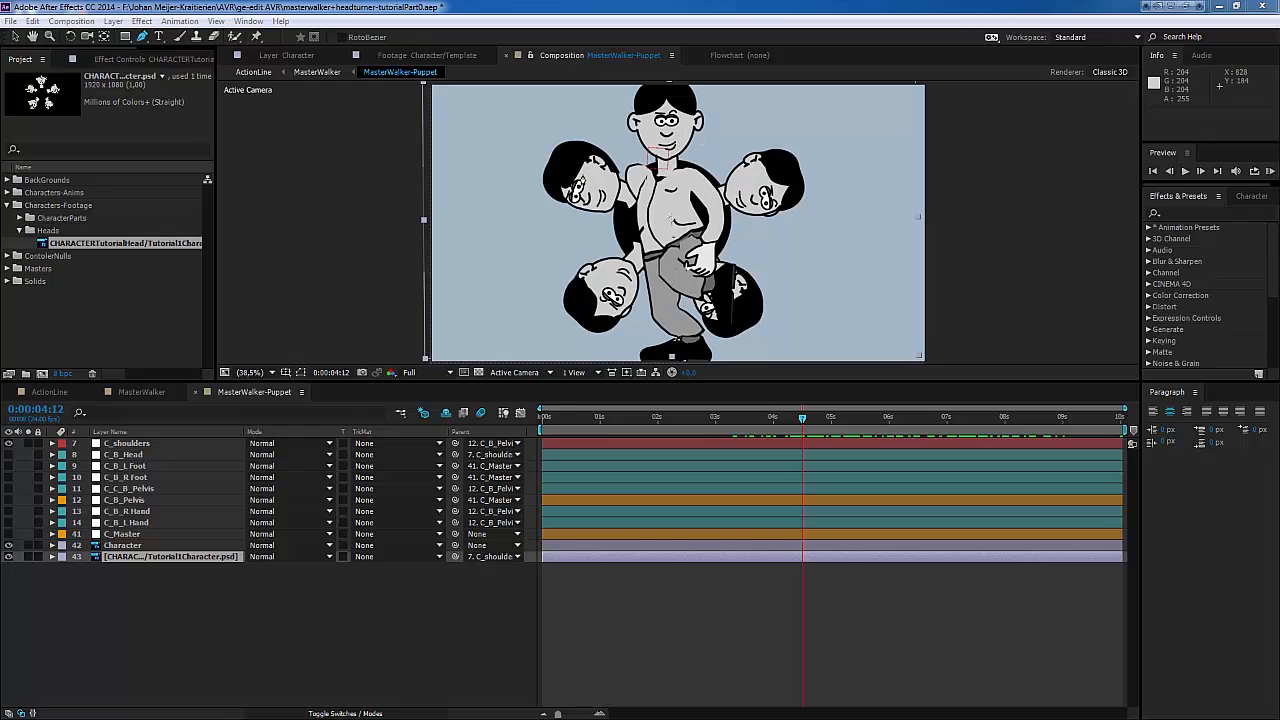
left_click(158, 626)
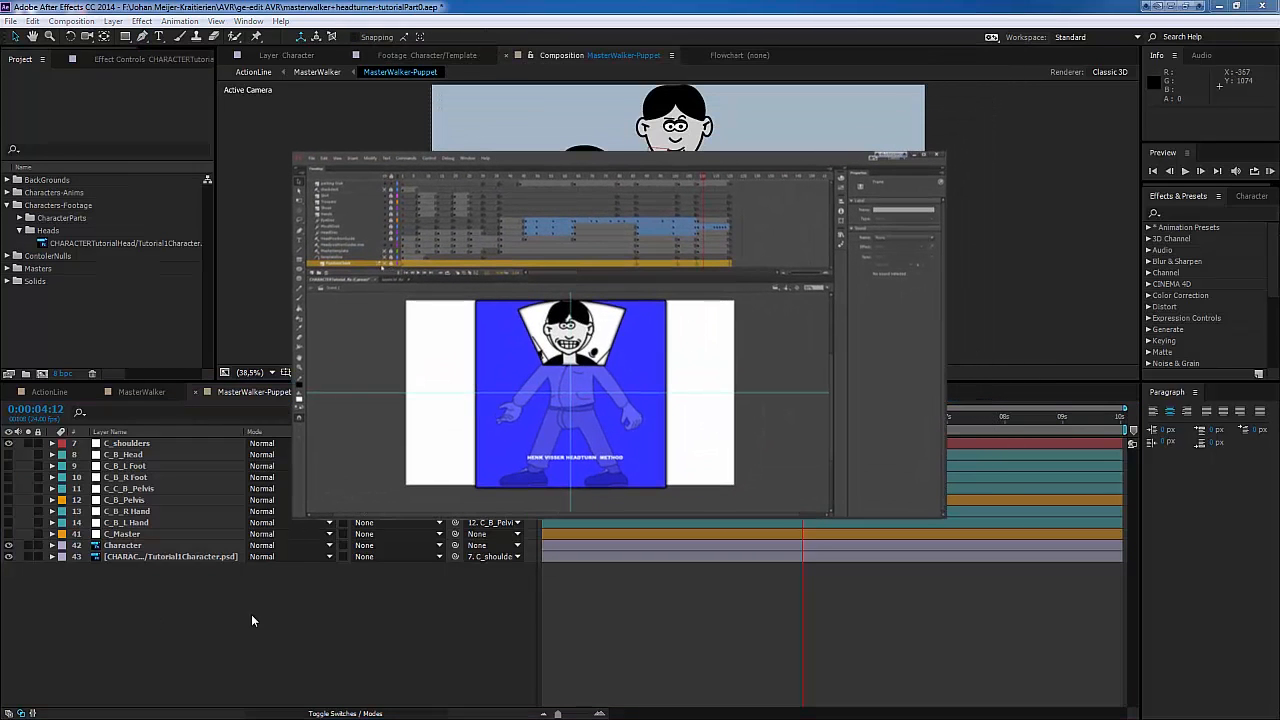
Step: Pre-compose the head disc layer as cover, leaving all attributes in MasterWalker-Puppet
left_click(140, 557)
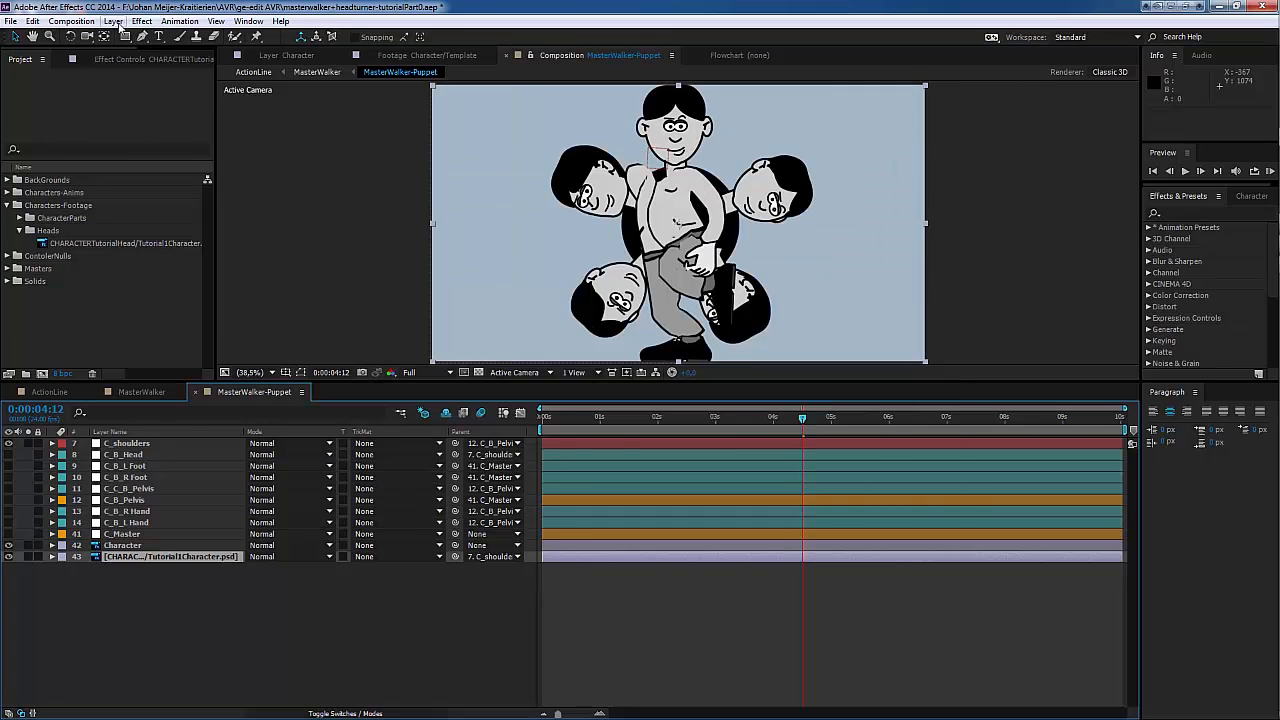
left_click(113, 21)
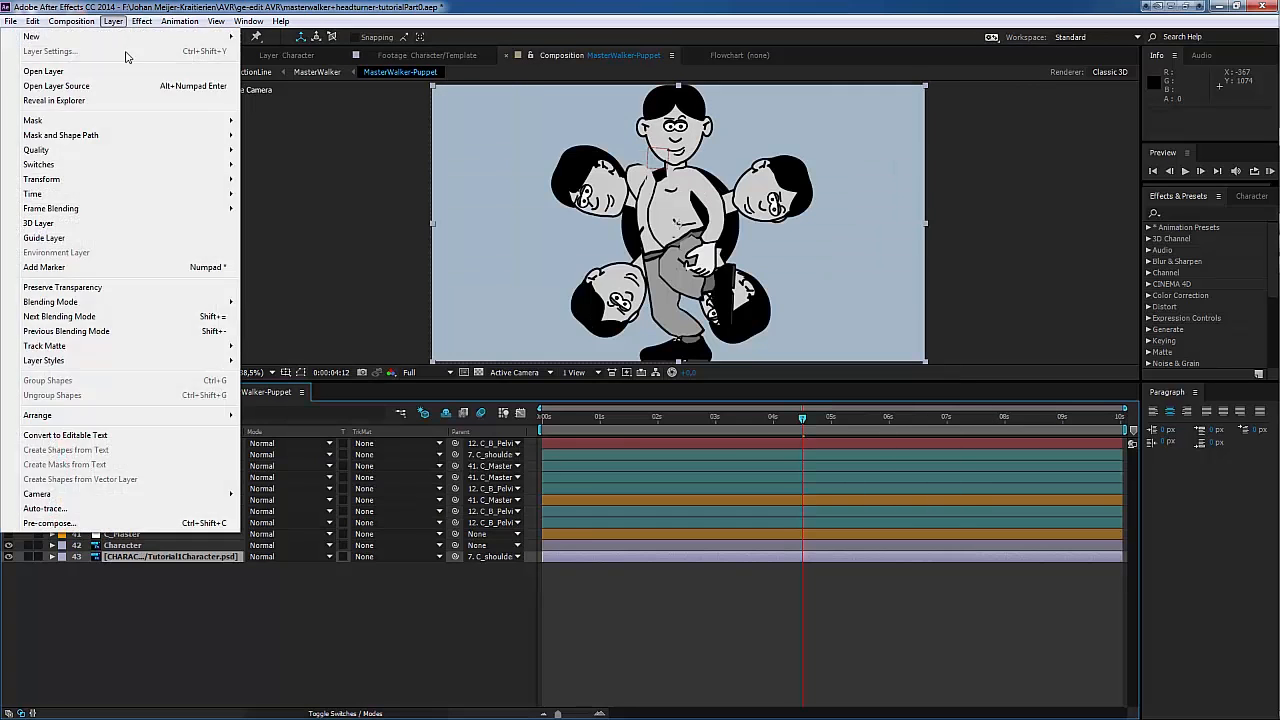
left_click(45, 523)
left_click(146, 37)
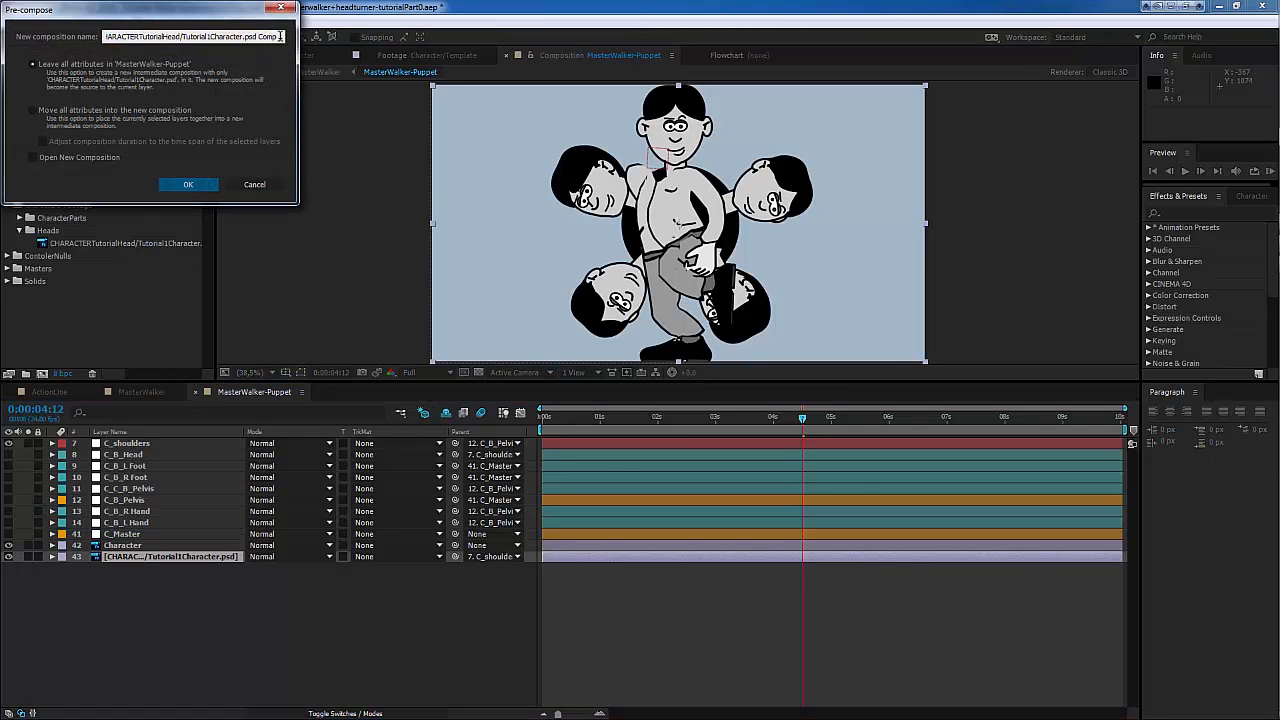
left_click_drag(282, 37, 87, 24)
type("co")
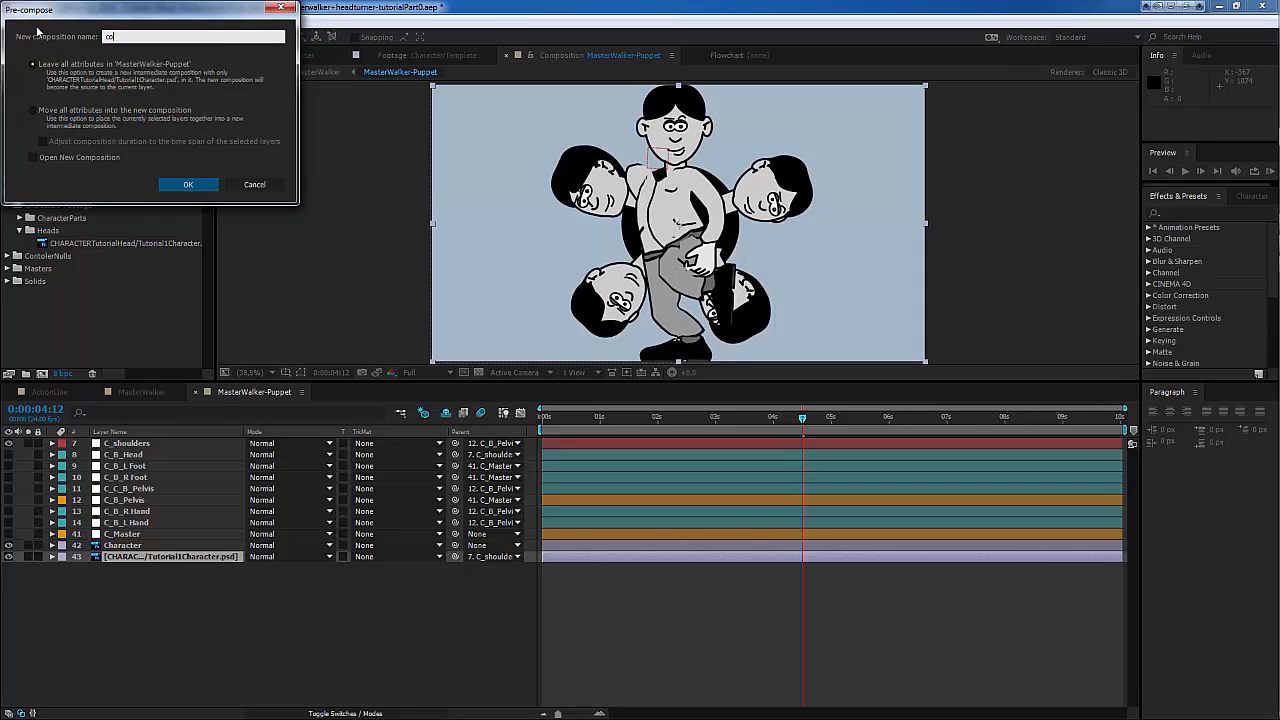
left_click(188, 184)
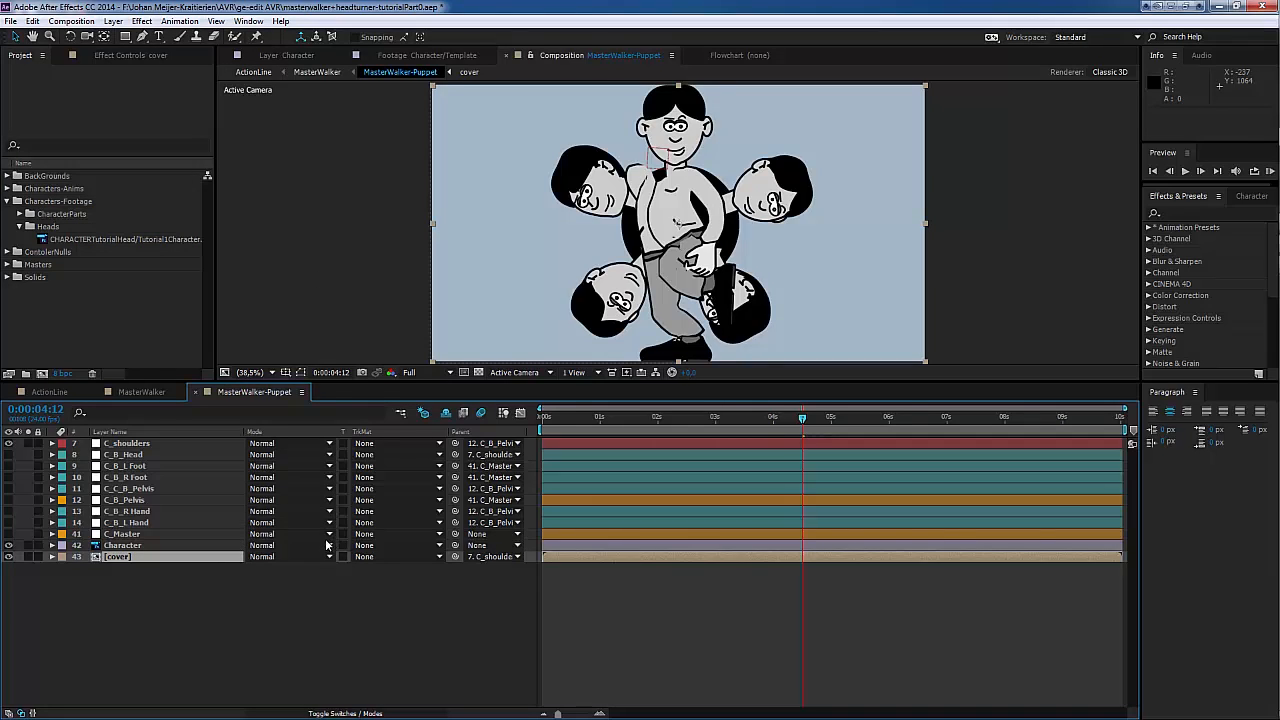
Step: Open the cover composition and add a composition-sized black solid above the head disc footage
double_click(143, 557)
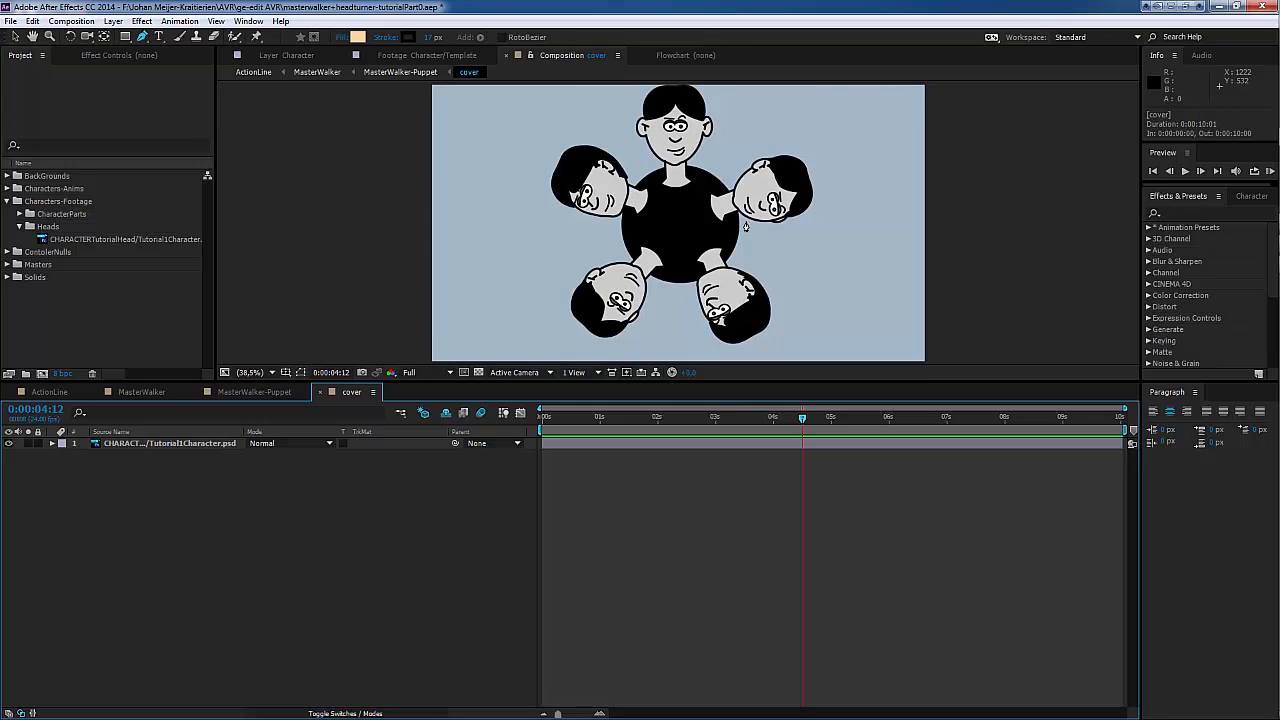
key("v")
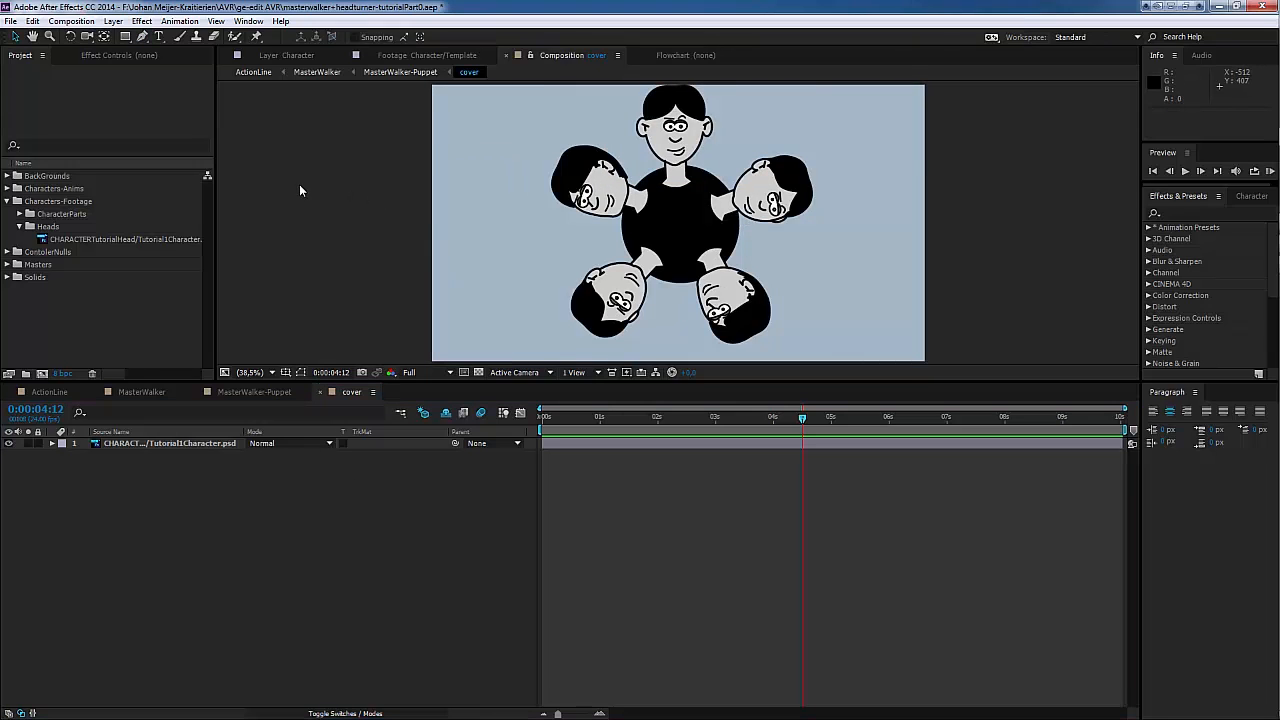
left_click(113, 21)
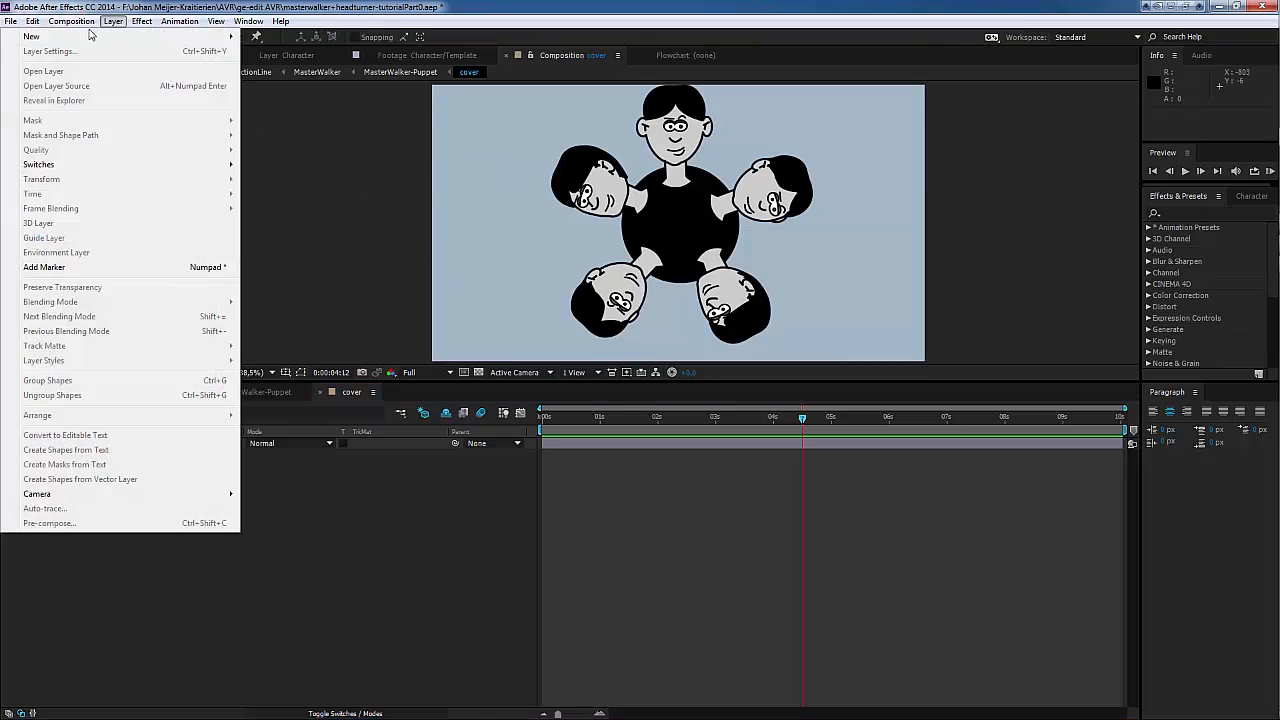
mouse_move(71, 21)
mouse_move(113, 21)
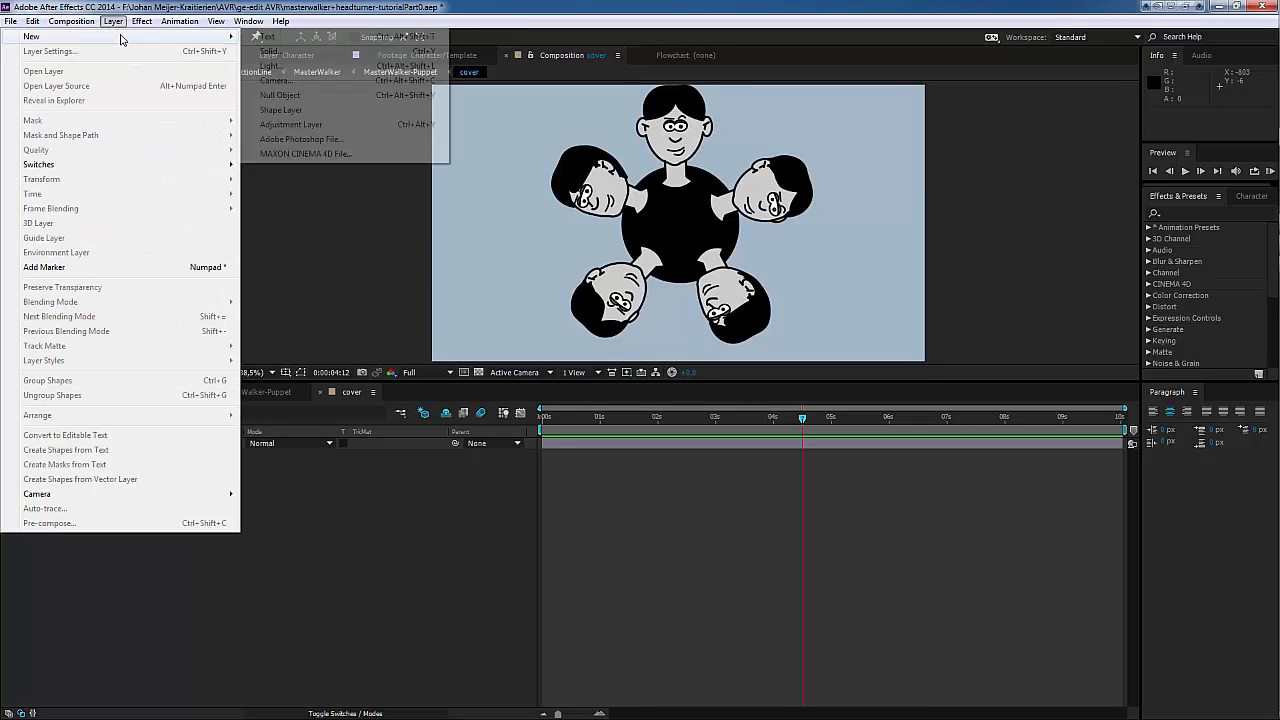
left_click(279, 53)
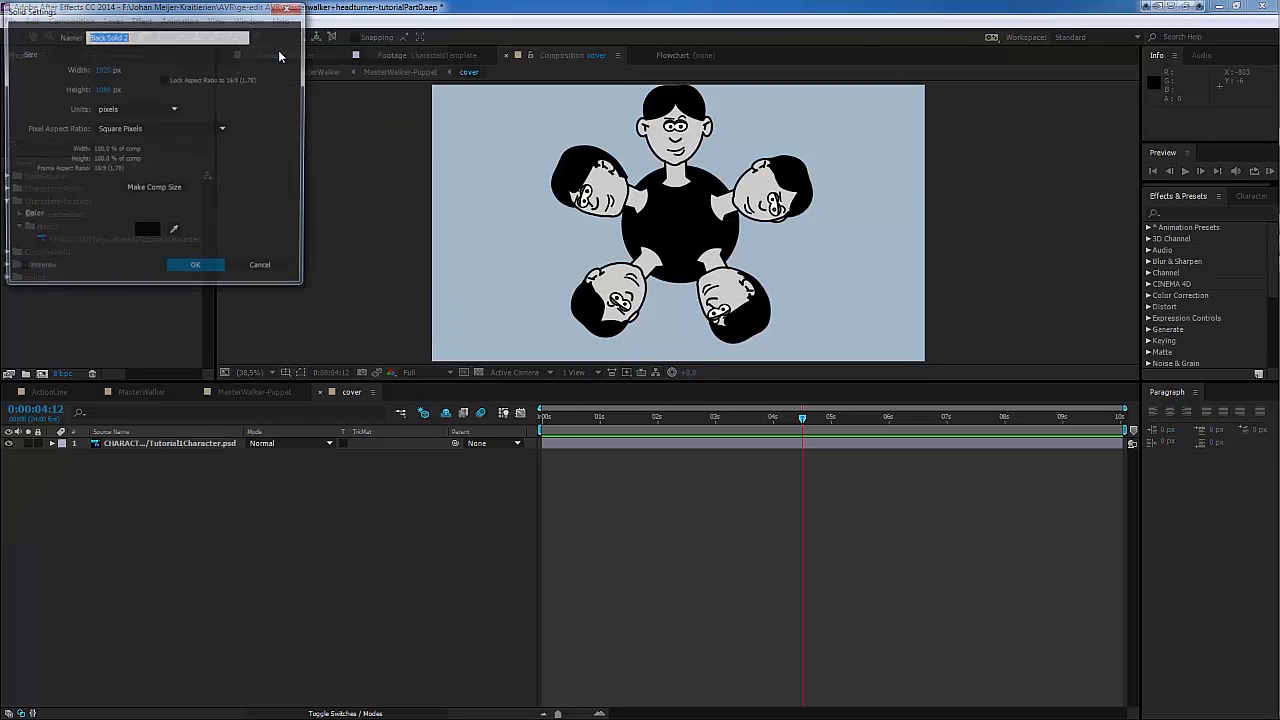
left_click(205, 271)
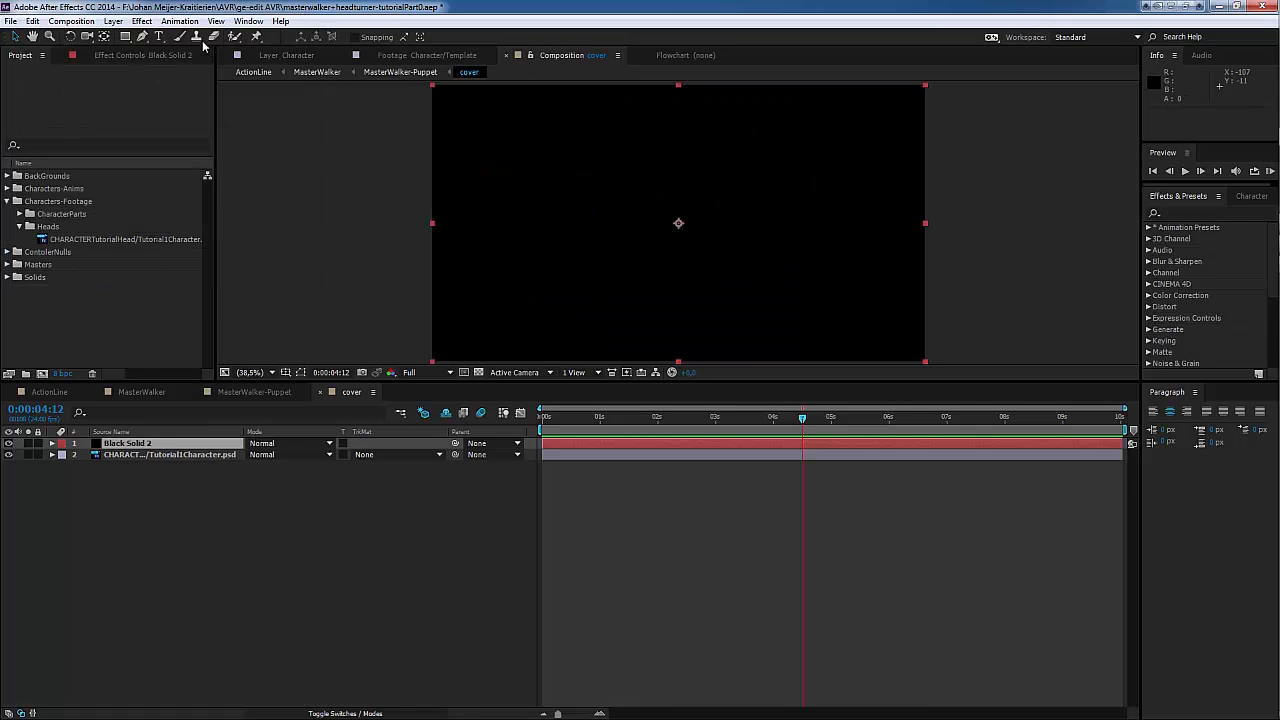
Step: Draw a four-point mask on the black solid over the upright head, tapering from the frame's upper edge to the neck
left_click(142, 36)
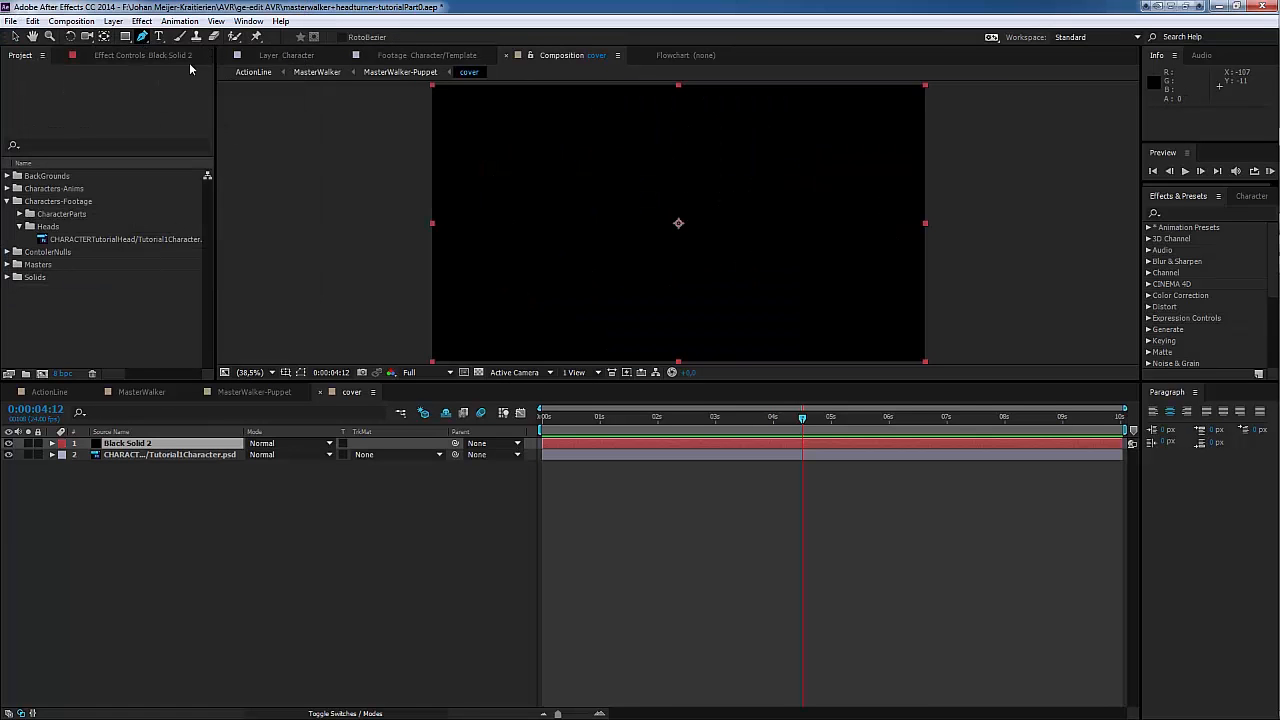
left_click(623, 93)
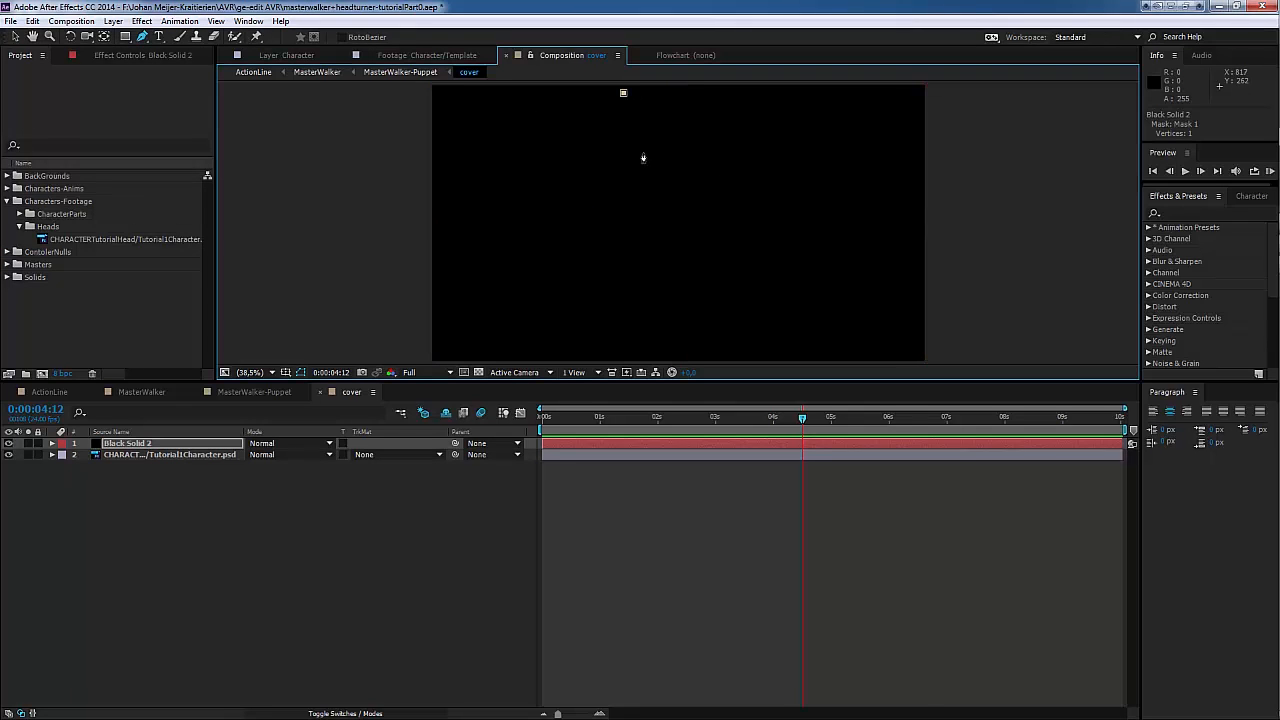
left_click(641, 164)
left_click(729, 164)
left_click(748, 91)
left_click(623, 93)
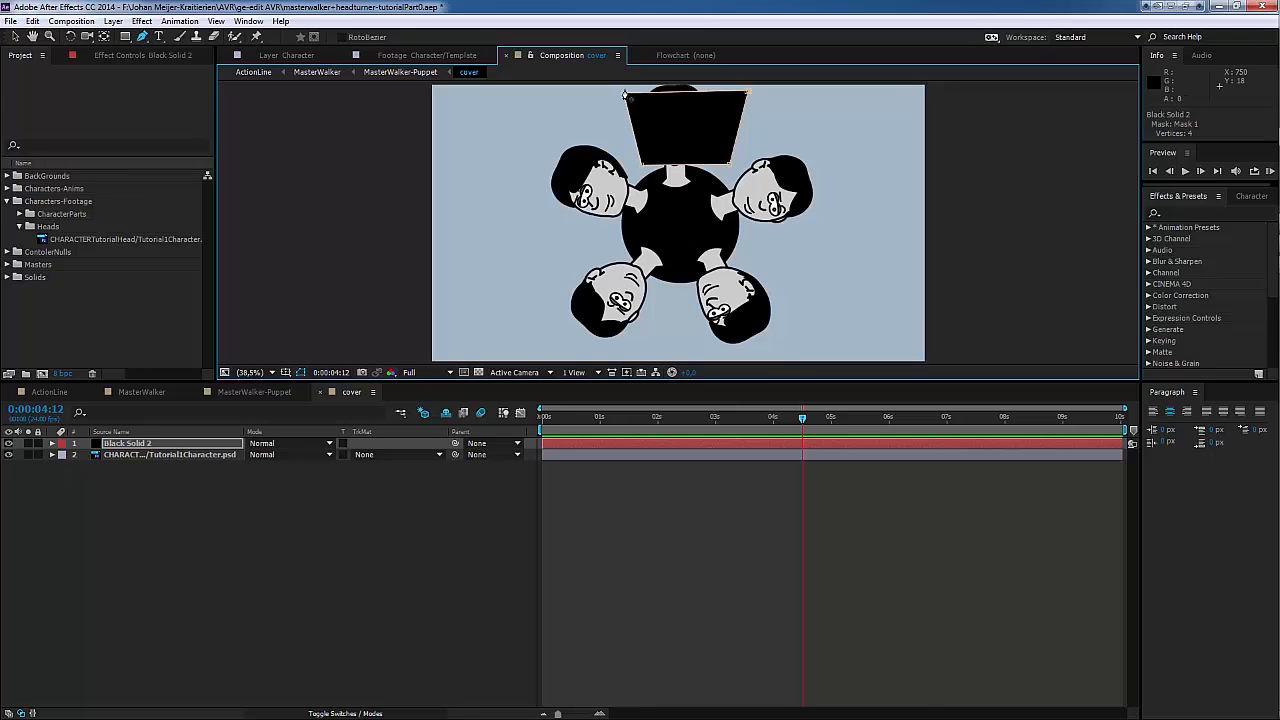
left_click_drag(624, 94, 618, 86)
left_click_drag(749, 93, 740, 85)
left_click_drag(730, 168, 699, 185)
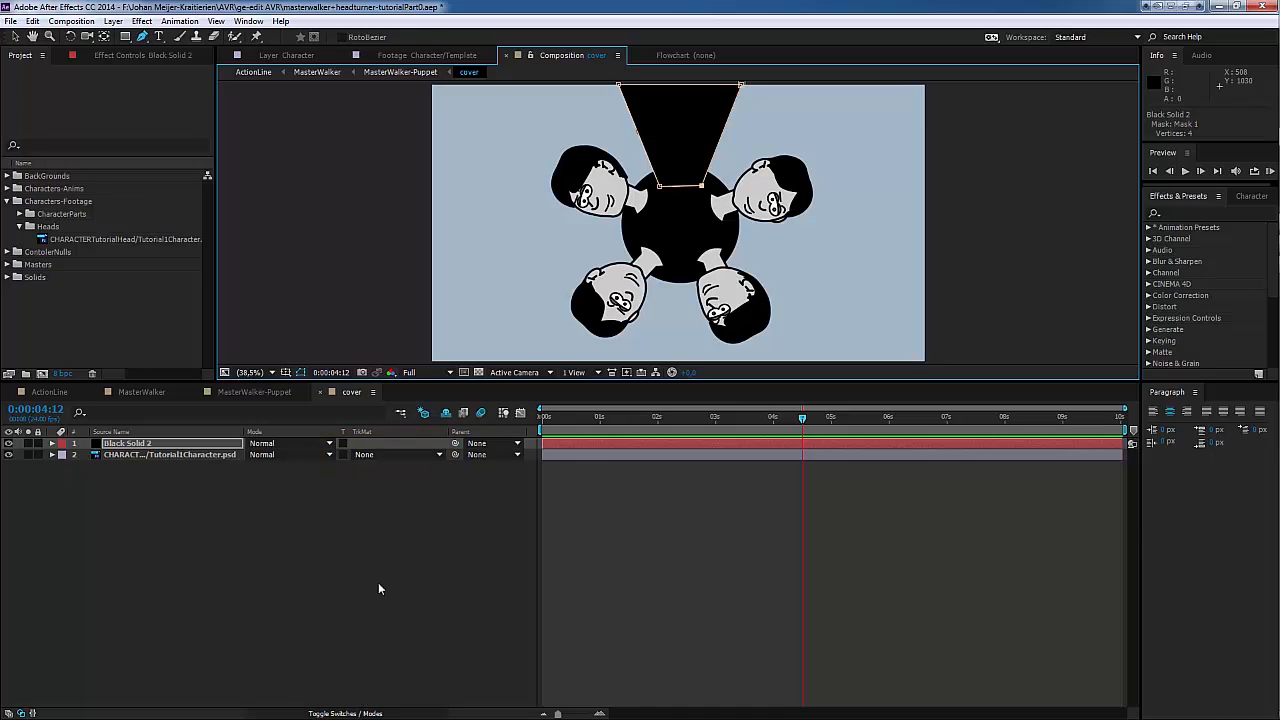
Step: Set the head disc footage's track matte to Alpha Matte "Black Solid 2" and refine the solid's mask corners around the head and collar
left_click(347, 714)
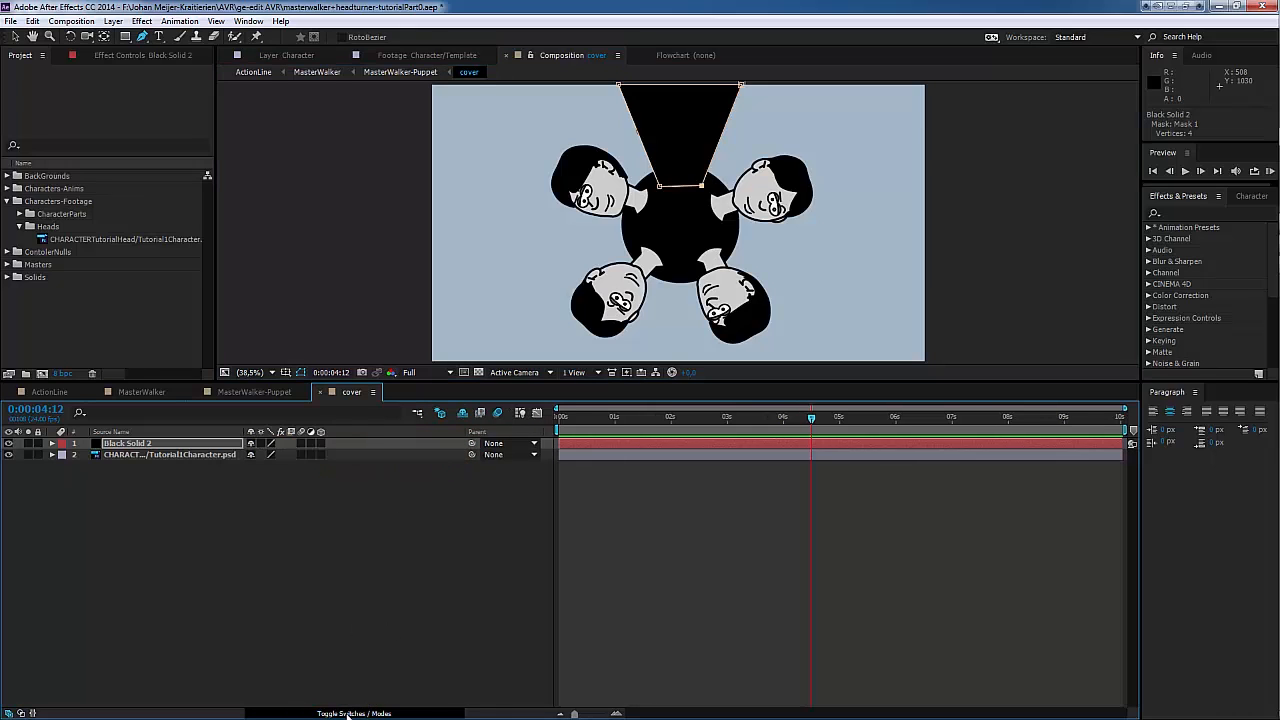
left_click(347, 714)
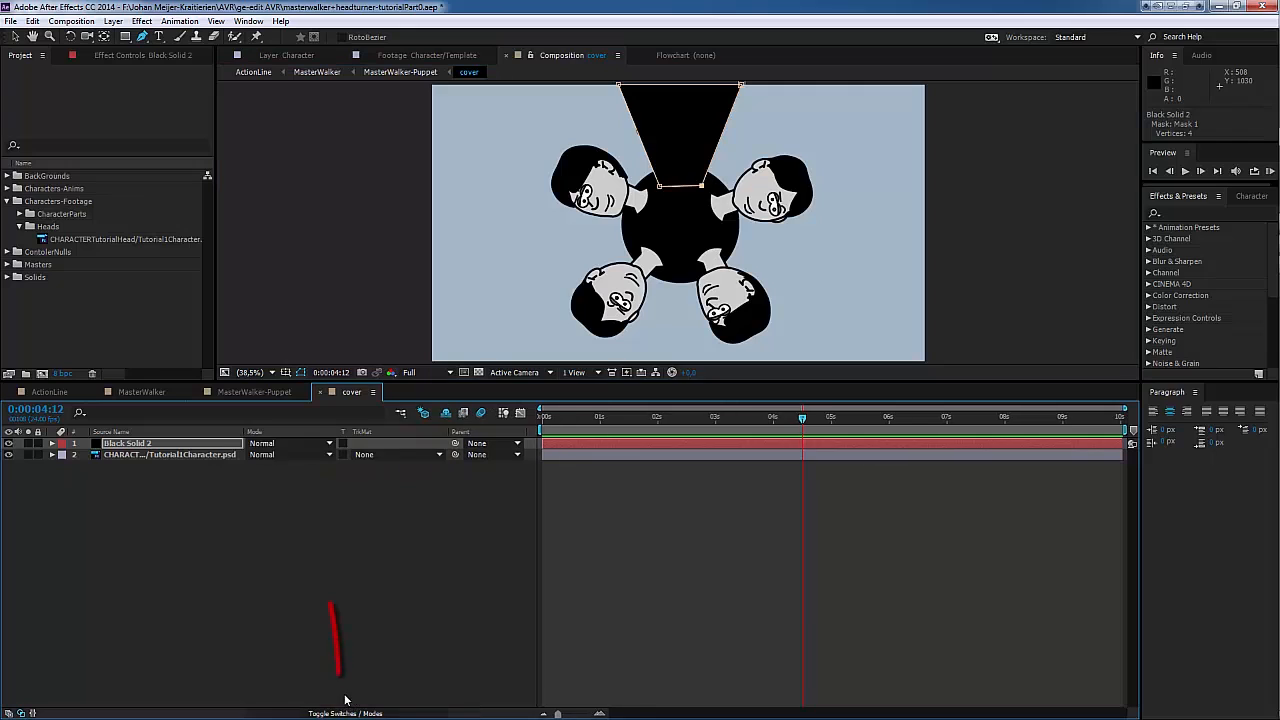
left_click(439, 455)
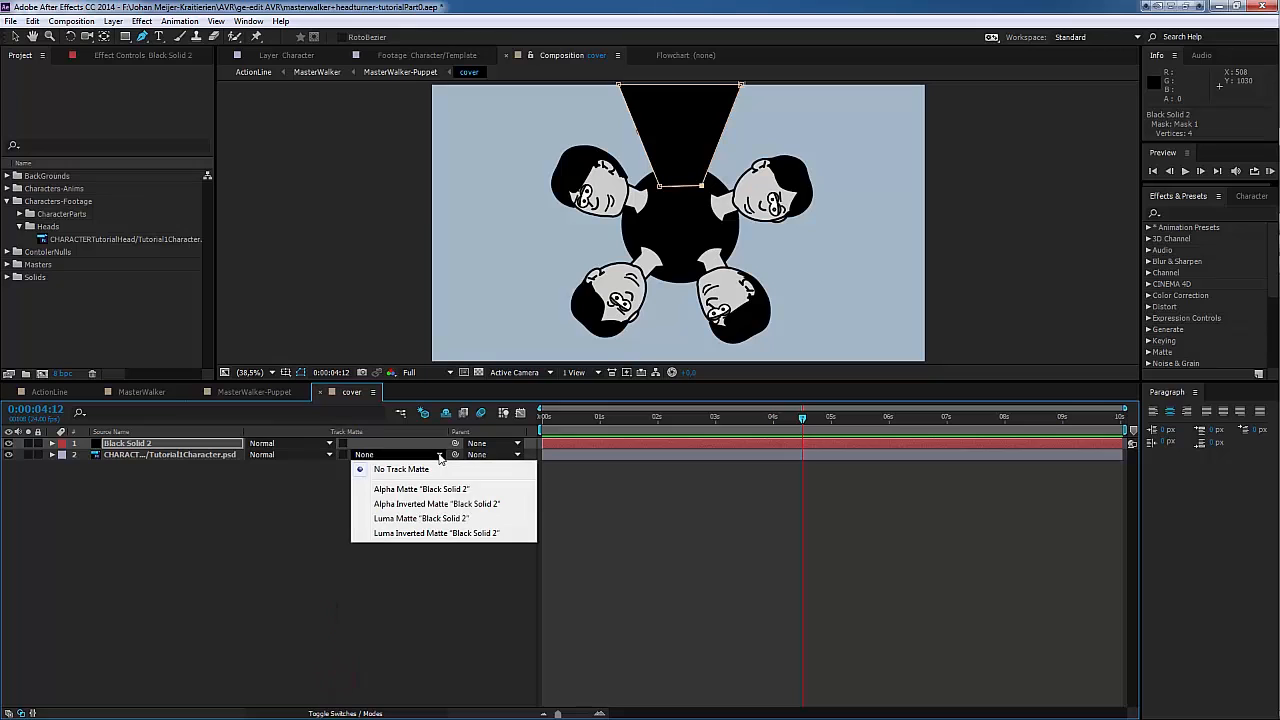
left_click(420, 490)
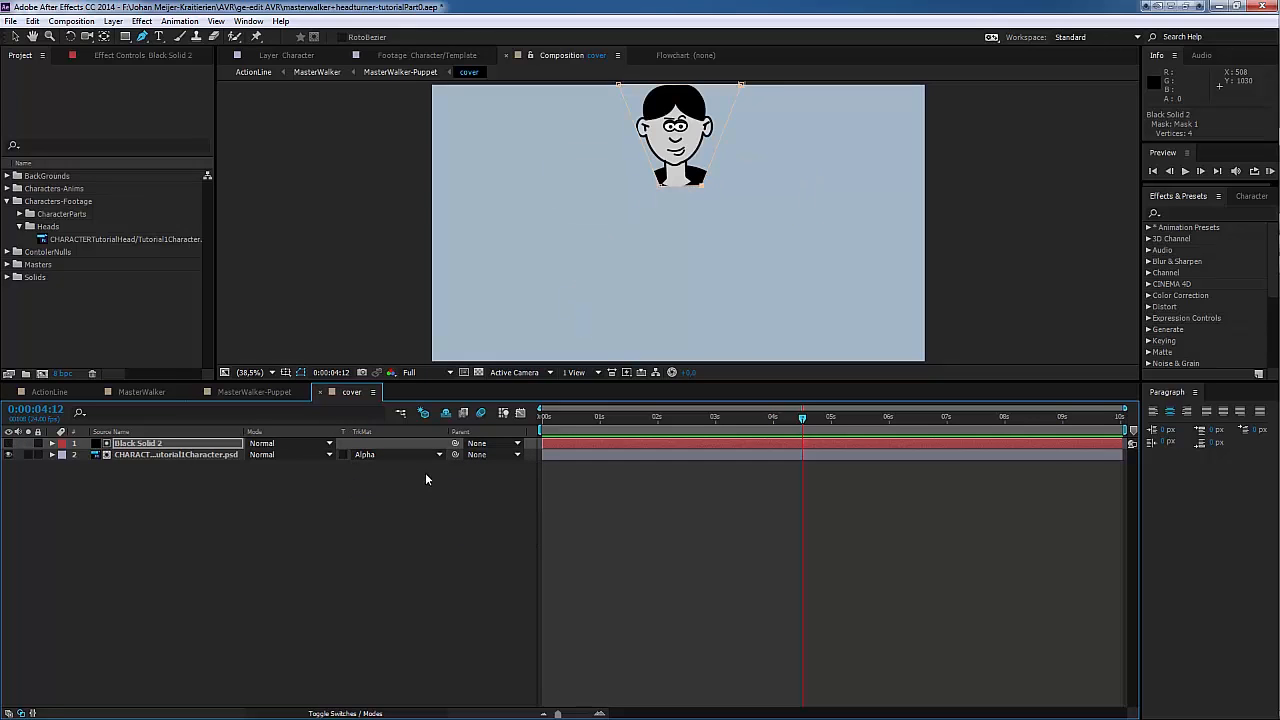
left_click_drag(742, 89, 726, 89)
left_click_drag(702, 185, 697, 185)
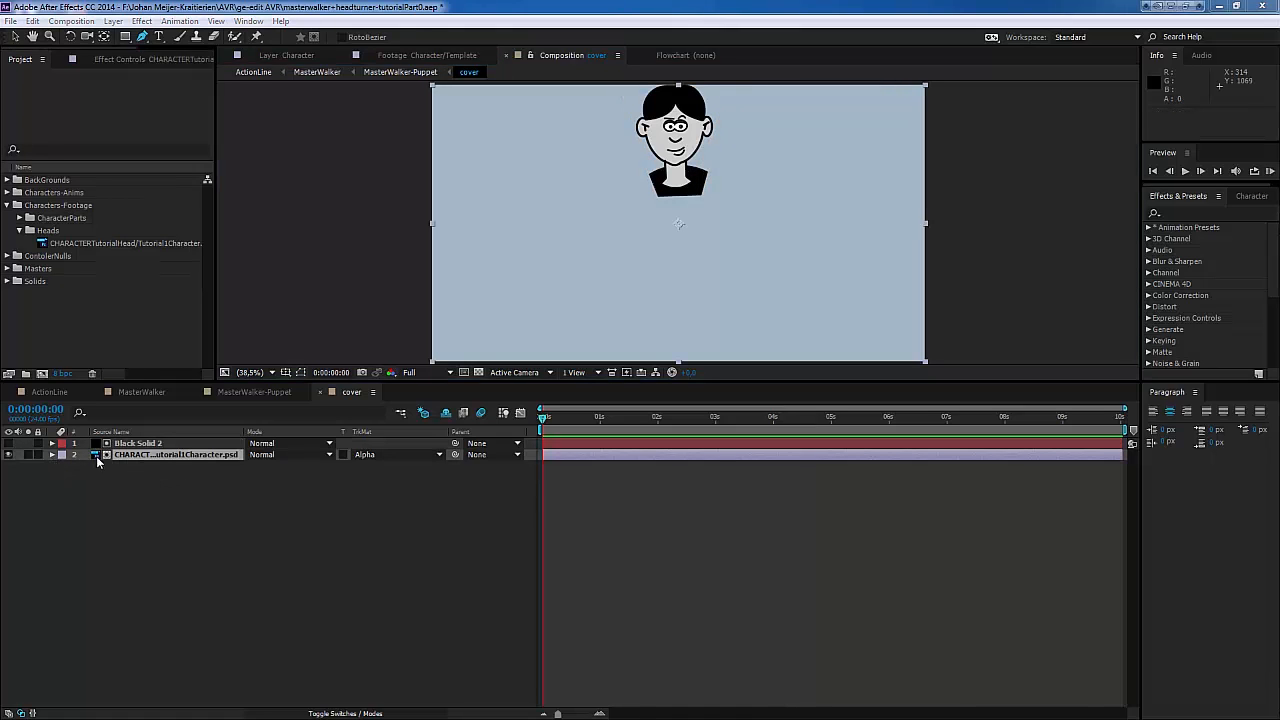
Step: Reveal the head disc footage's Rotation in the cover composition and rotate the disc through its head views behind the matte
left_click(151, 456)
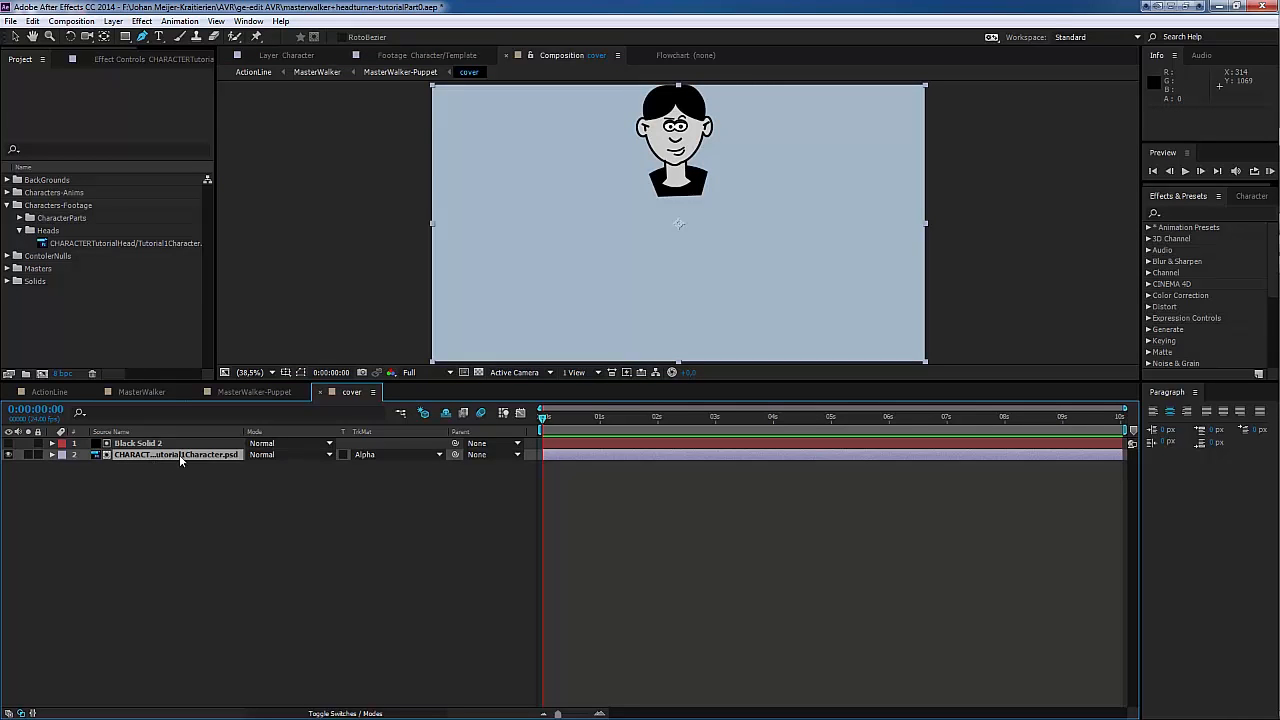
key("r")
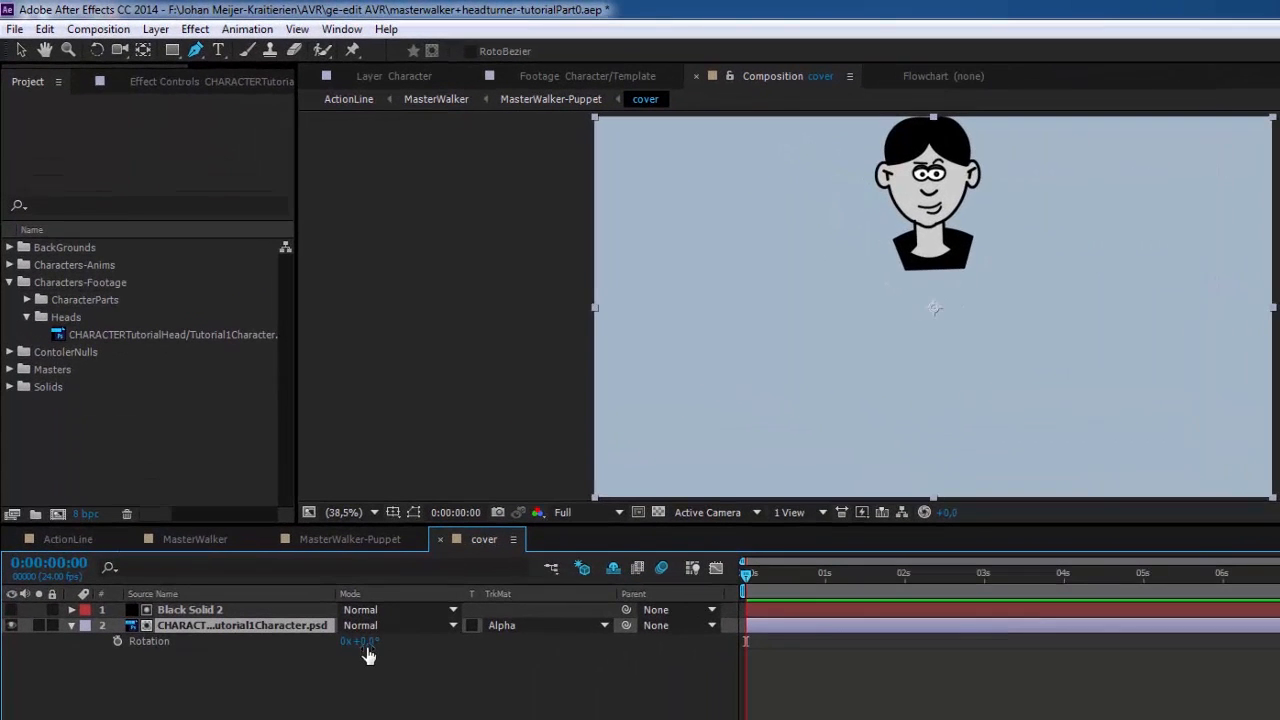
left_click_drag(262, 467, 280, 469)
left_click_drag(386, 647, 564, 655)
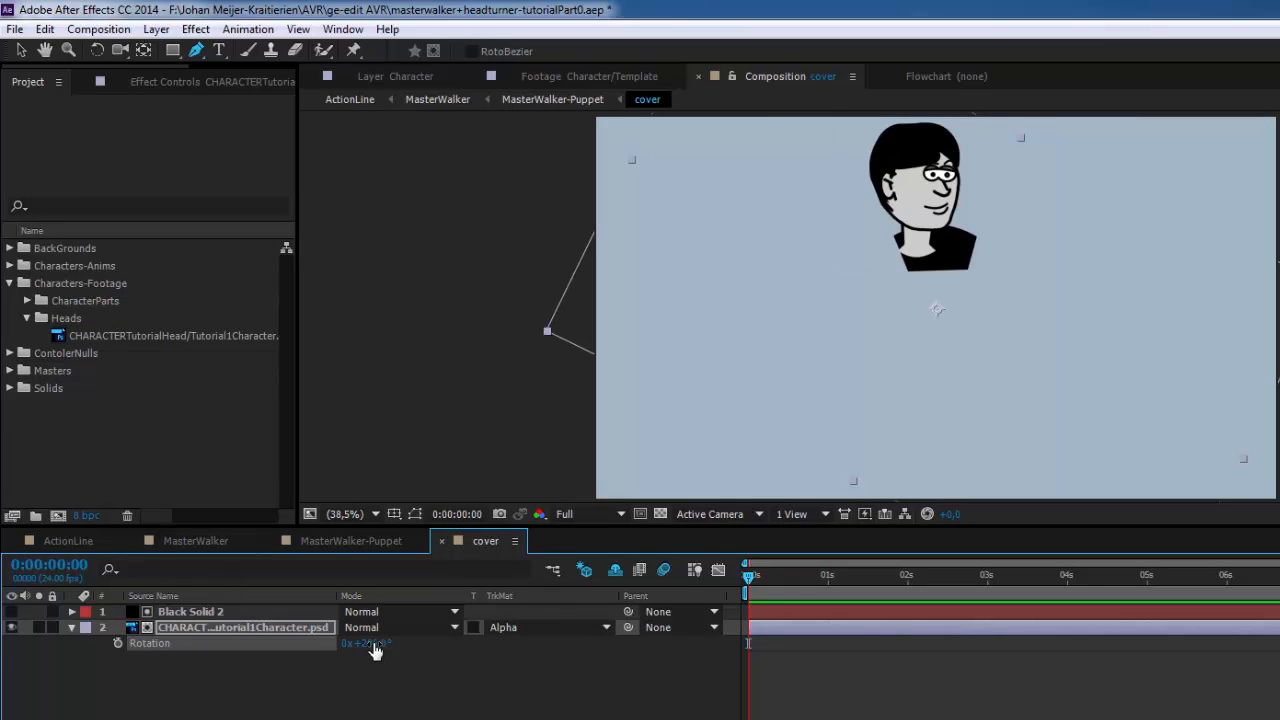
left_click_drag(384, 646, 420, 645)
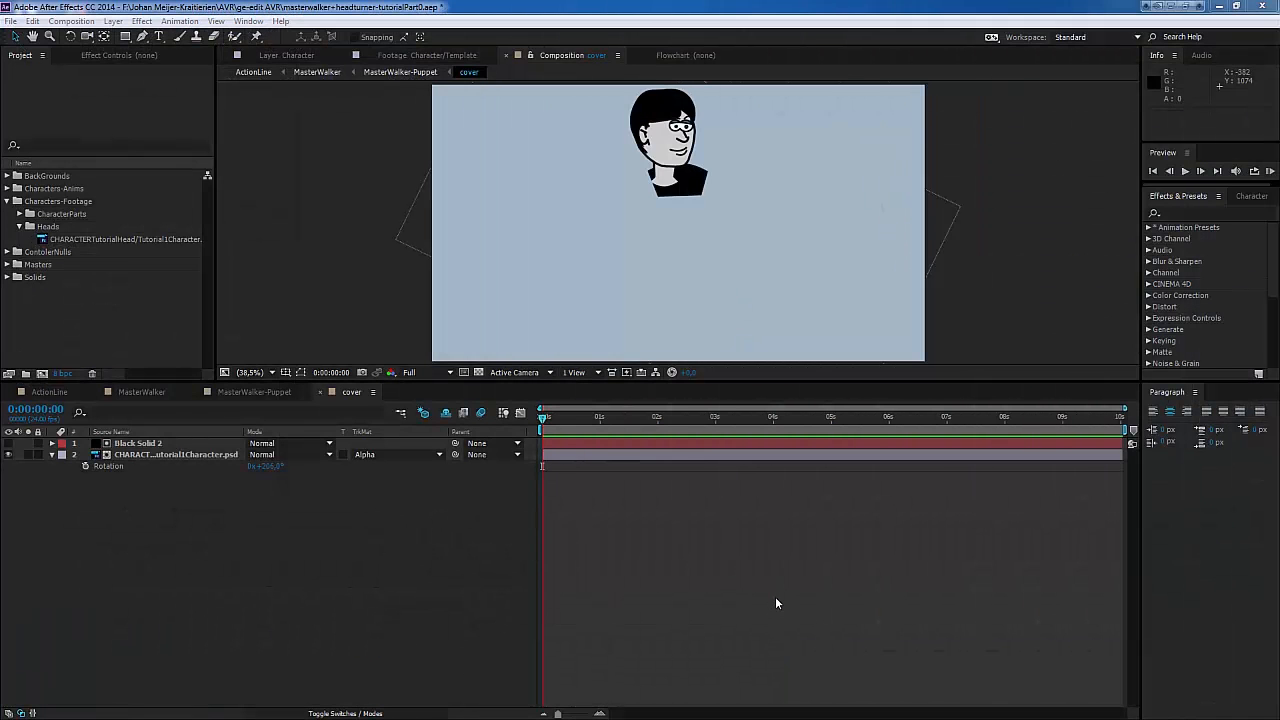
Step: Return to MasterWalker-Puppet and preview the walk cycle to check how the turned head follows the body
left_click(322, 391)
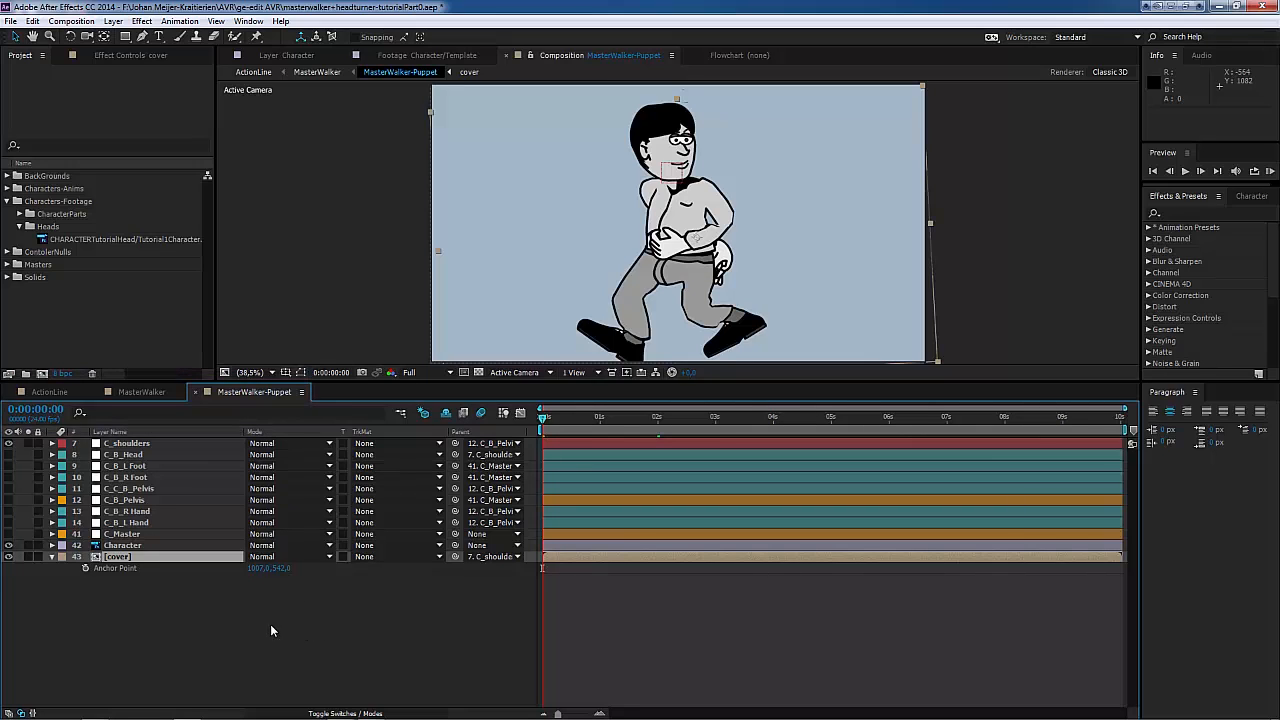
mouse_move(541, 421)
left_mouse_down()
mouse_move(1102, 462)
mouse_move(561, 420)
left_mouse_up()
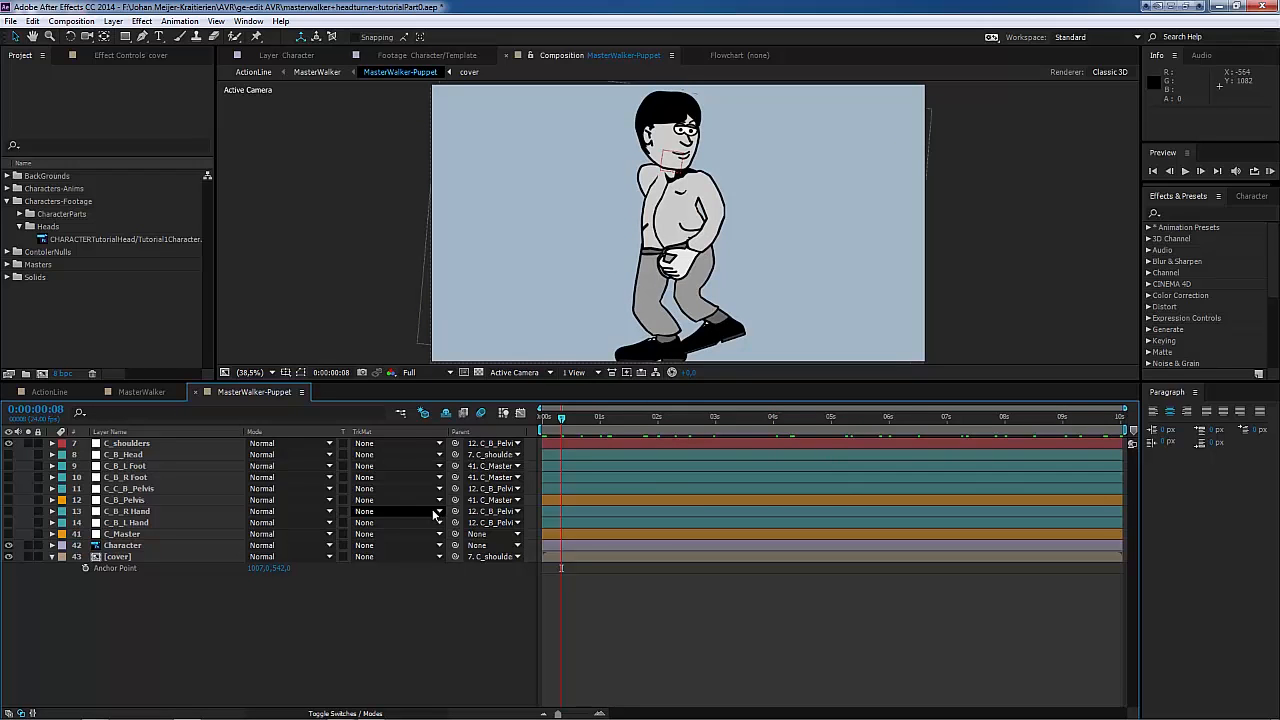
key("u")
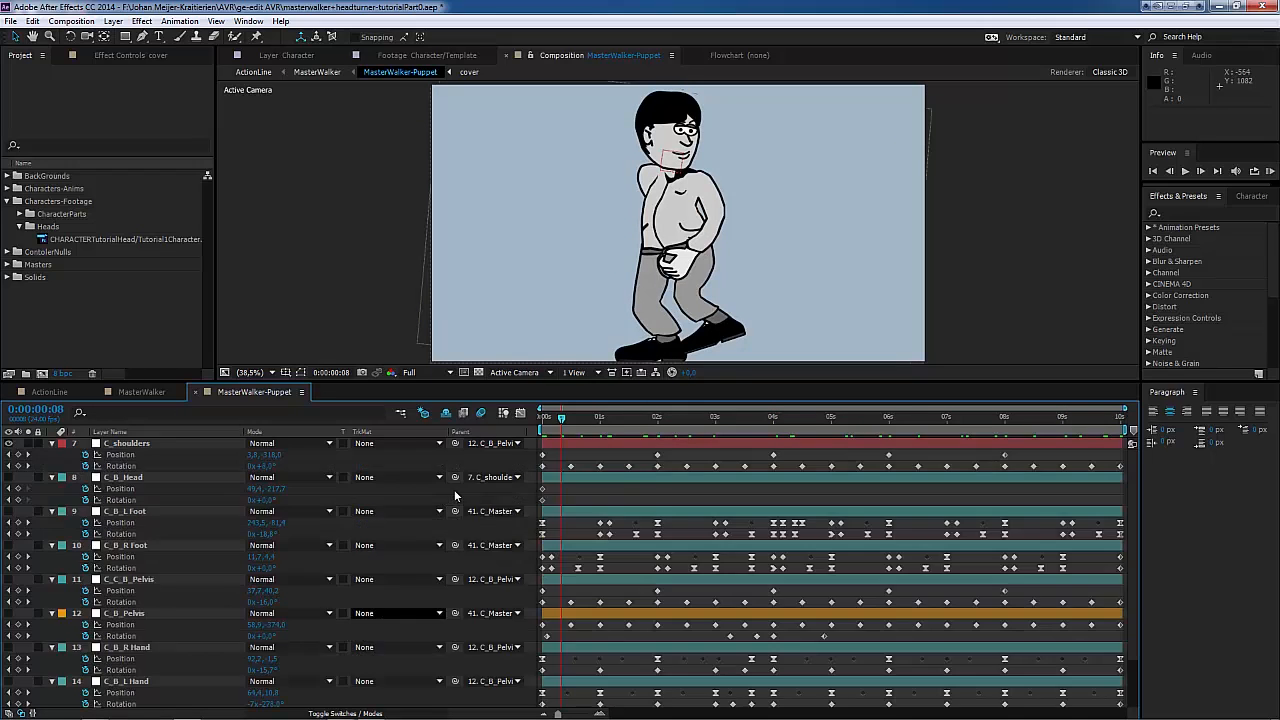
key("u")
left_click_drag(561, 418, 831, 418)
key("space")
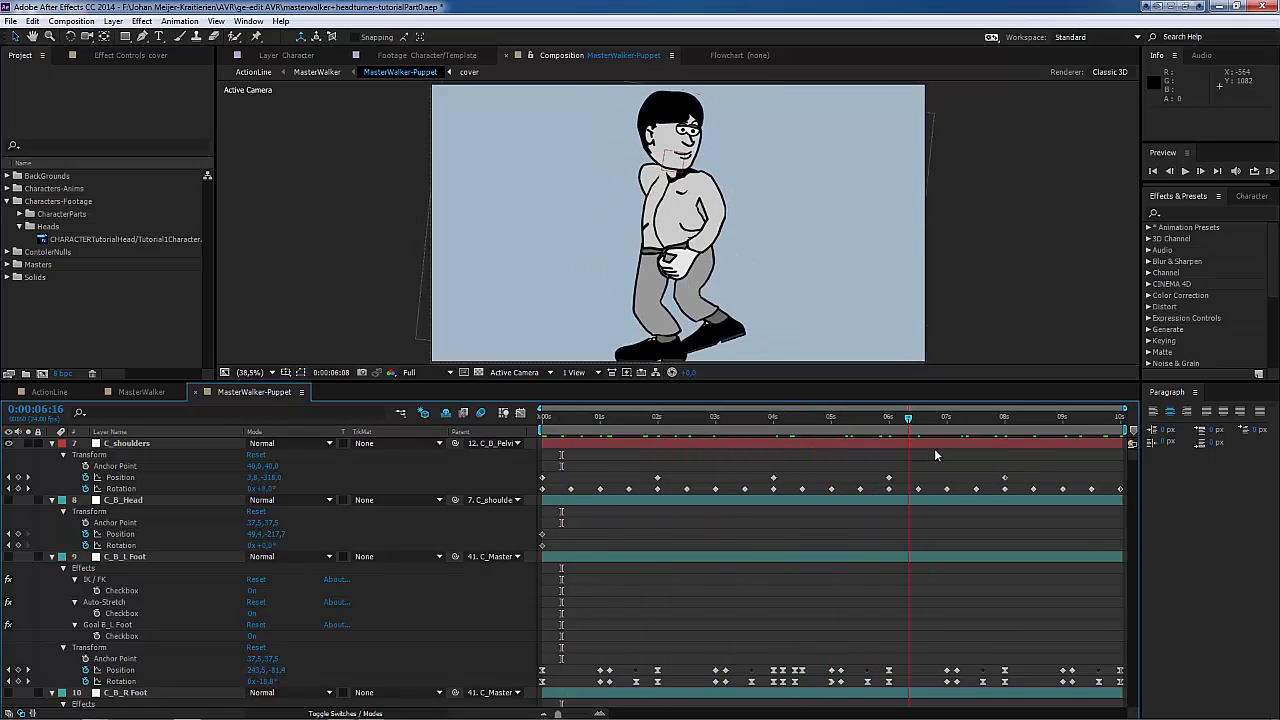
left_click_drag(928, 443, 560, 441)
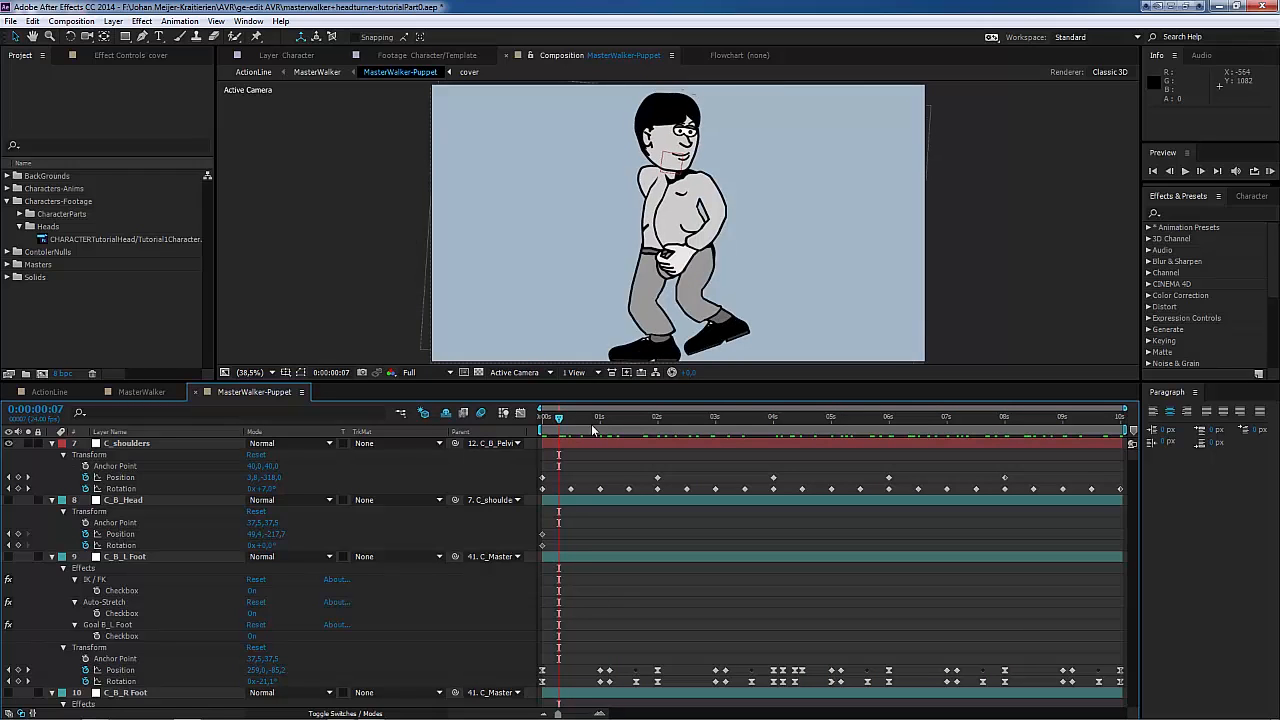
key("space")
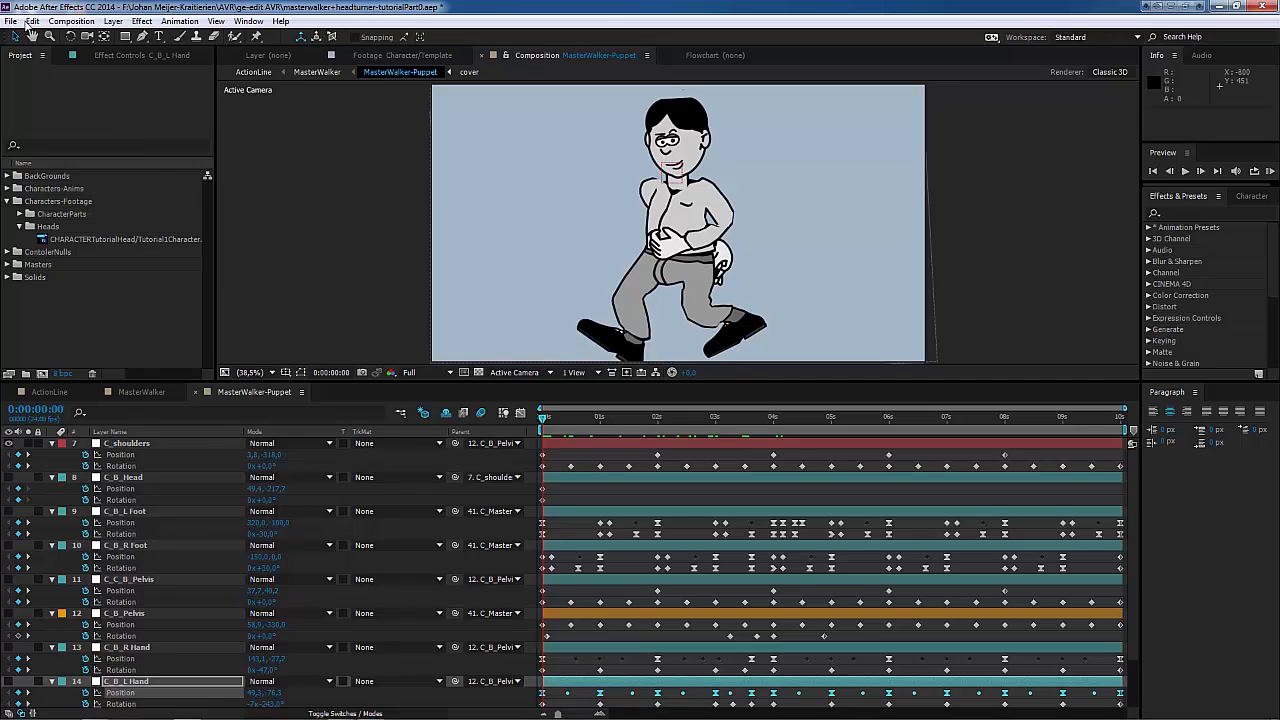
Step: Select all layers in MasterWalker-Puppet and collapse their expanded keyframed properties
left_click(33, 21)
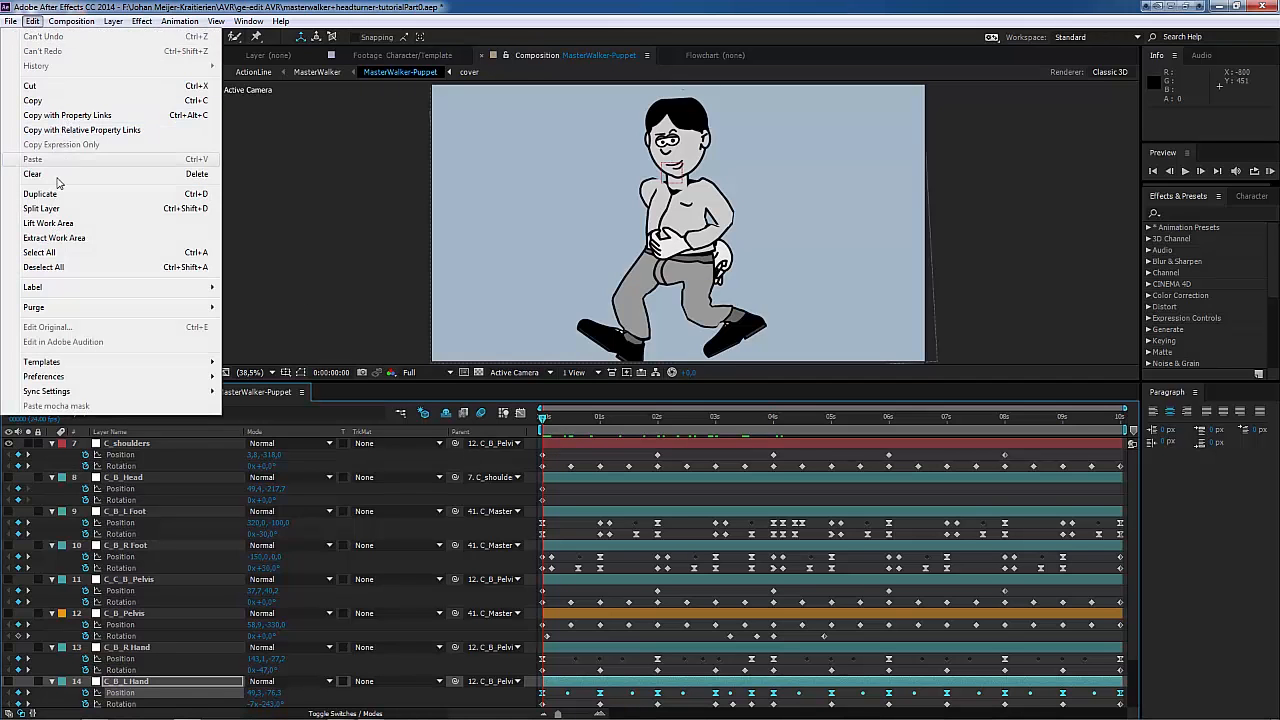
left_click(52, 252)
key("u")
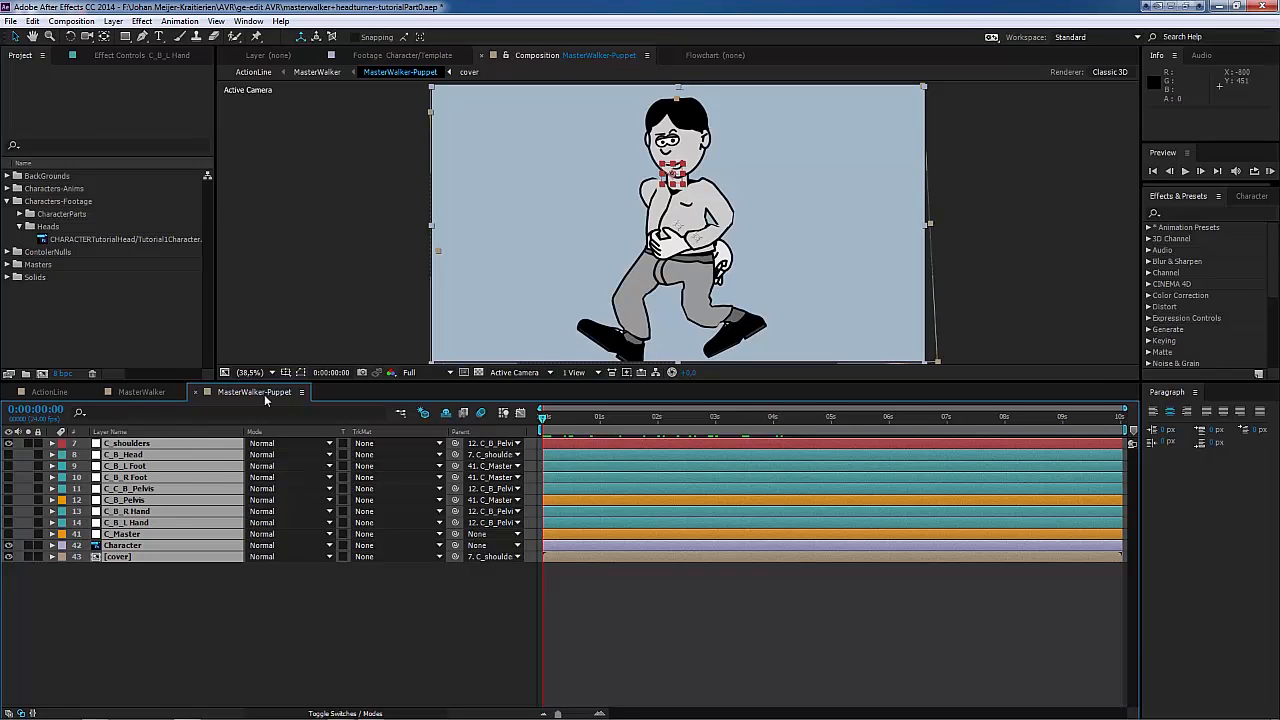
Step: Preview the walking character in the MasterWalker and ActionLine compositions, collapsing the MasterWalker layer's properties in ActionLine
left_click(142, 392)
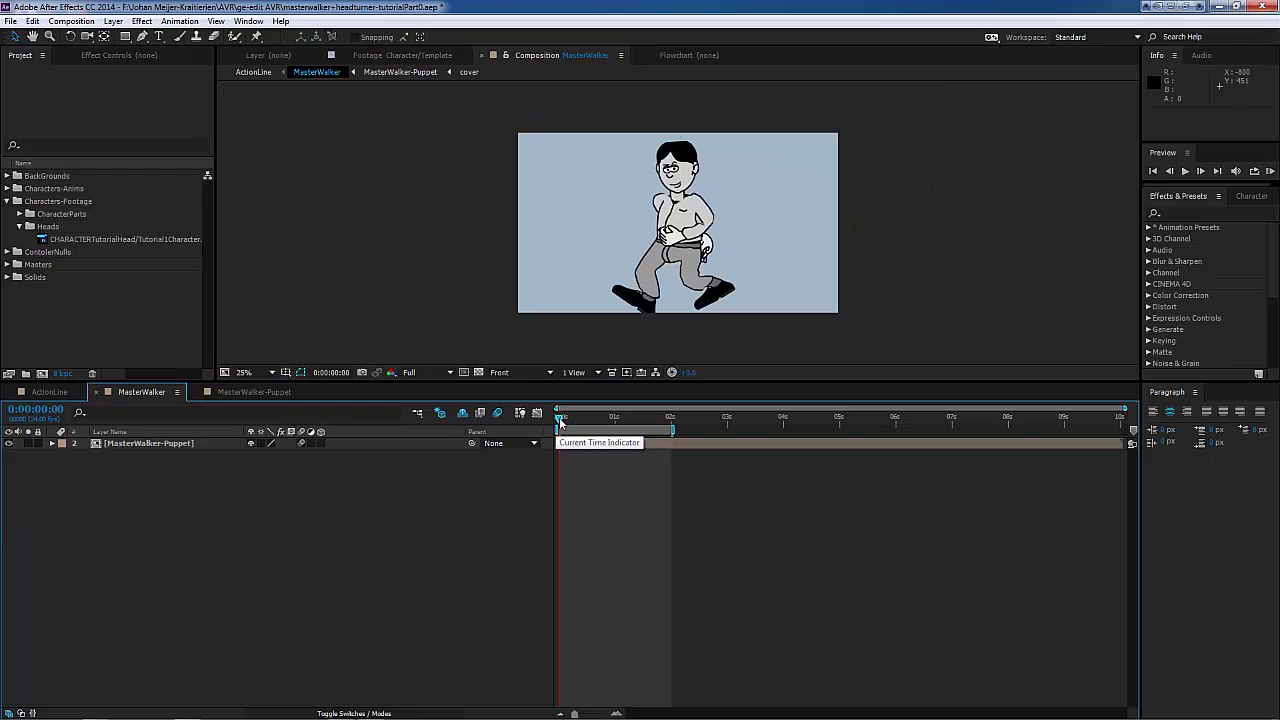
left_click_drag(559, 417, 628, 419)
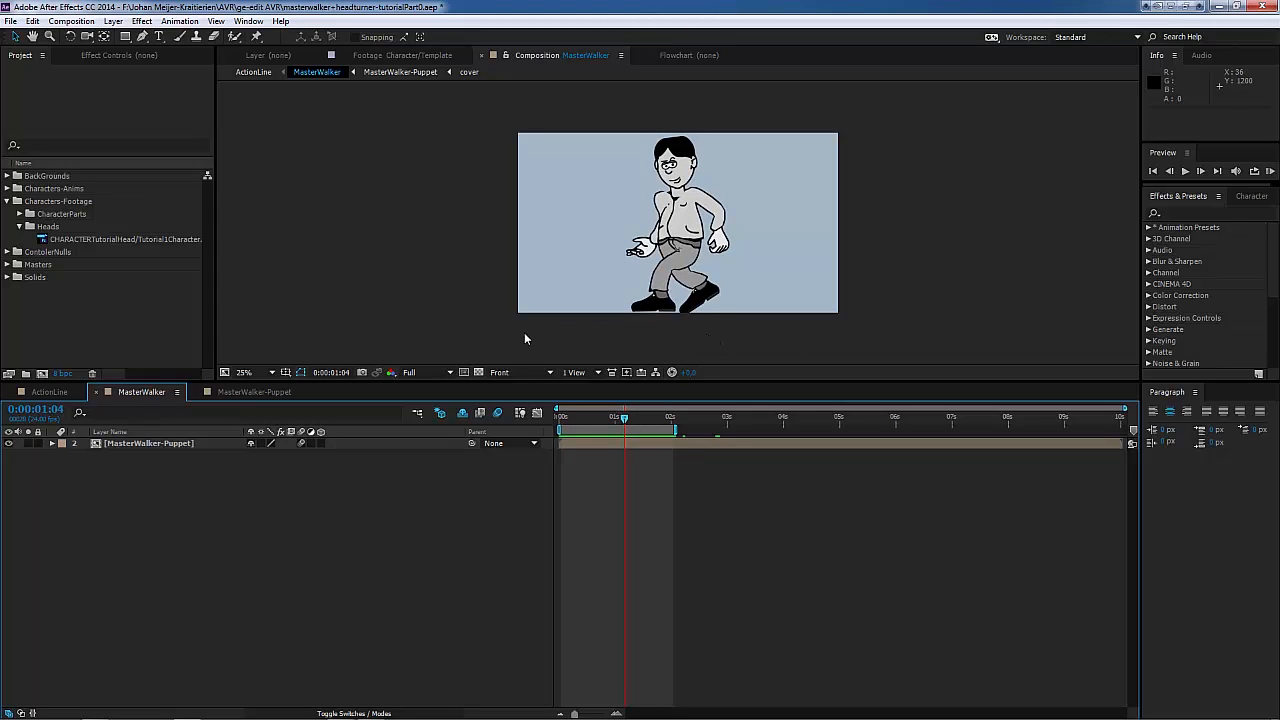
left_click(50, 392)
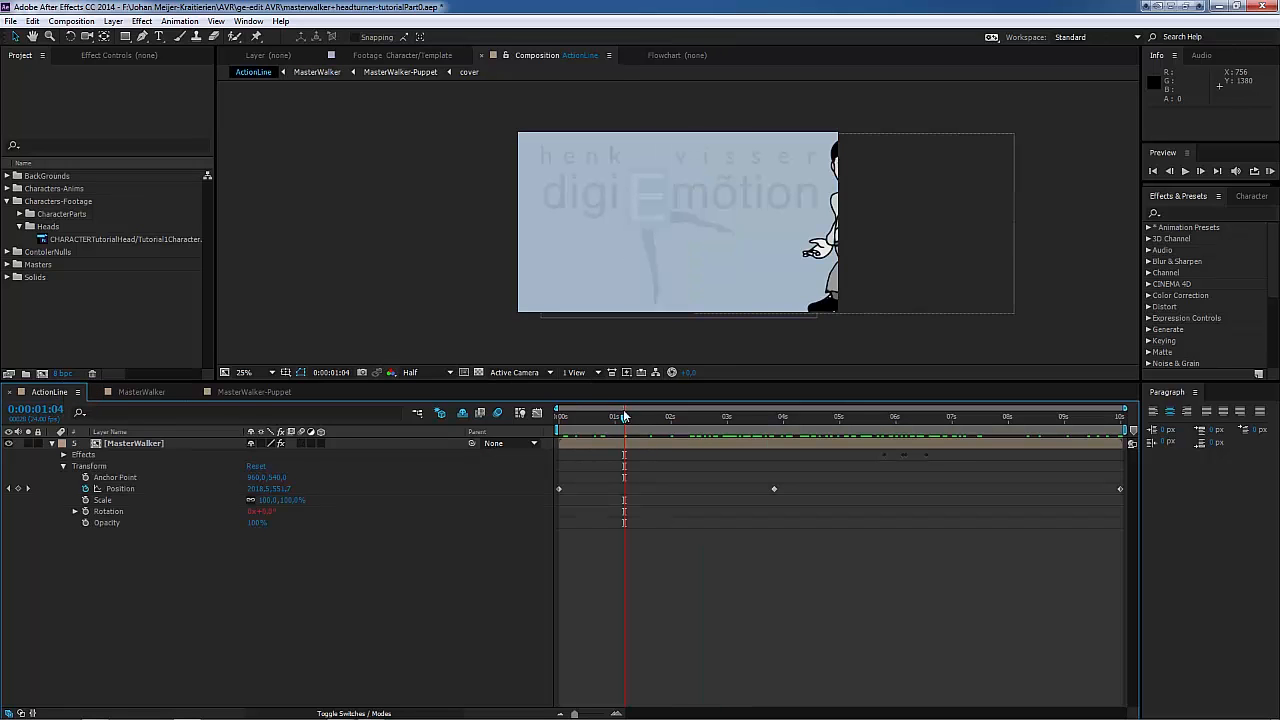
key("space")
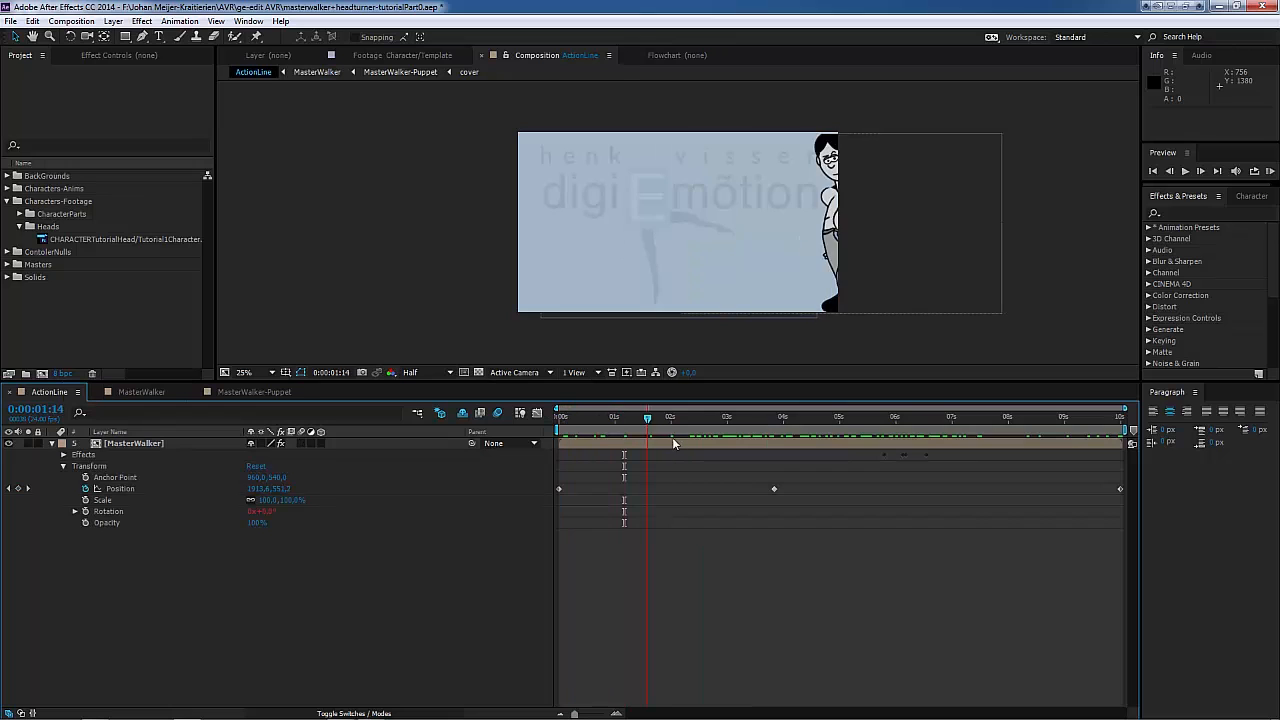
key("space")
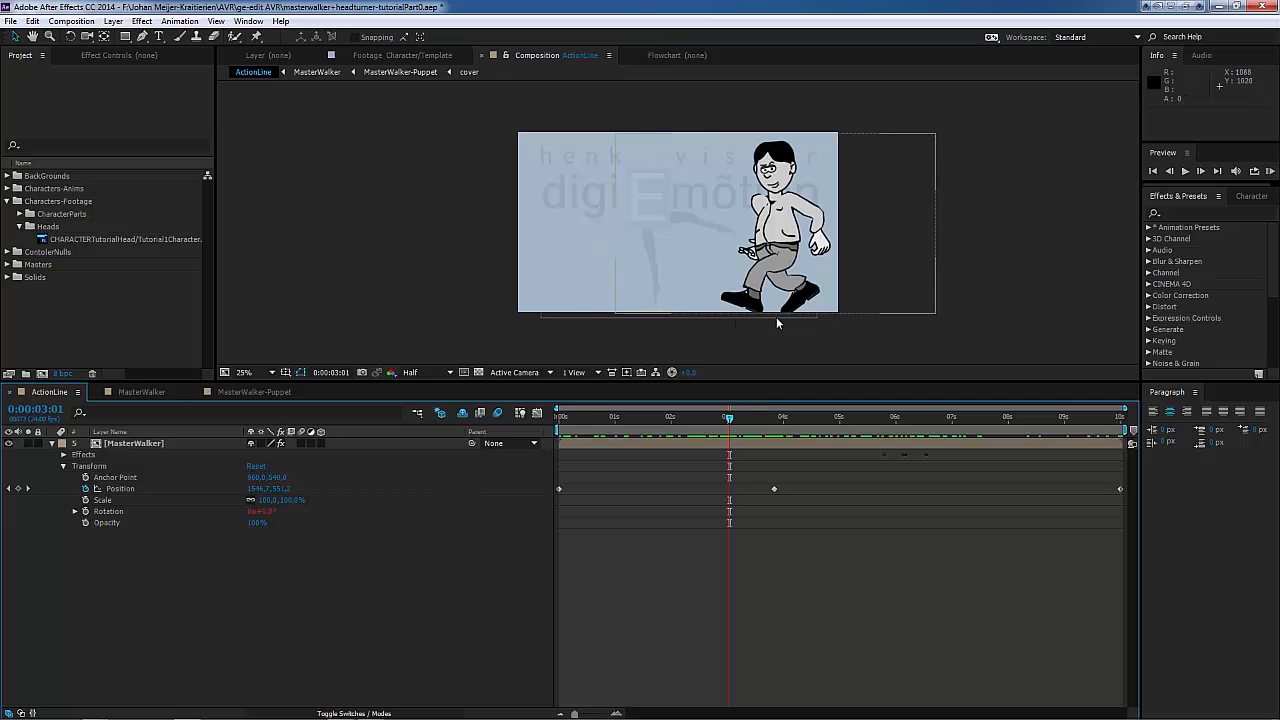
mouse_move(717, 421)
left_mouse_down()
mouse_move(644, 426)
mouse_move(772, 426)
mouse_move(640, 426)
mouse_move(735, 435)
mouse_move(695, 428)
left_mouse_up()
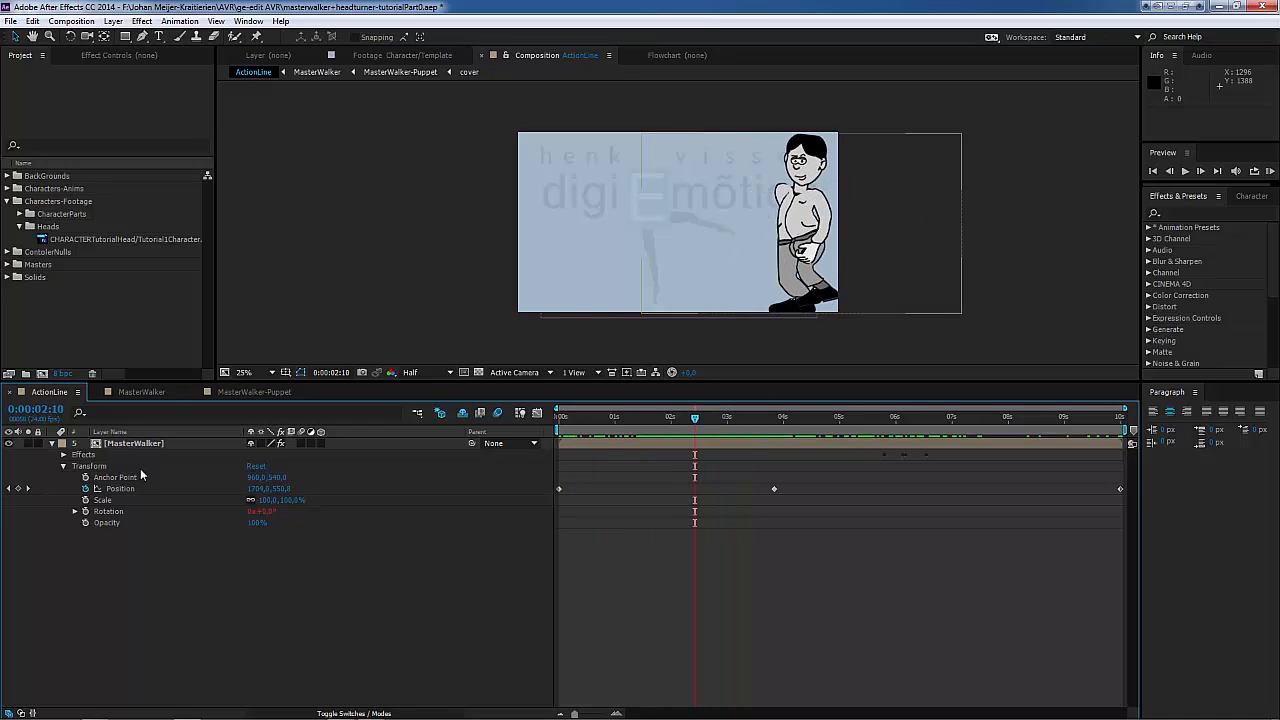
left_click(52, 444)
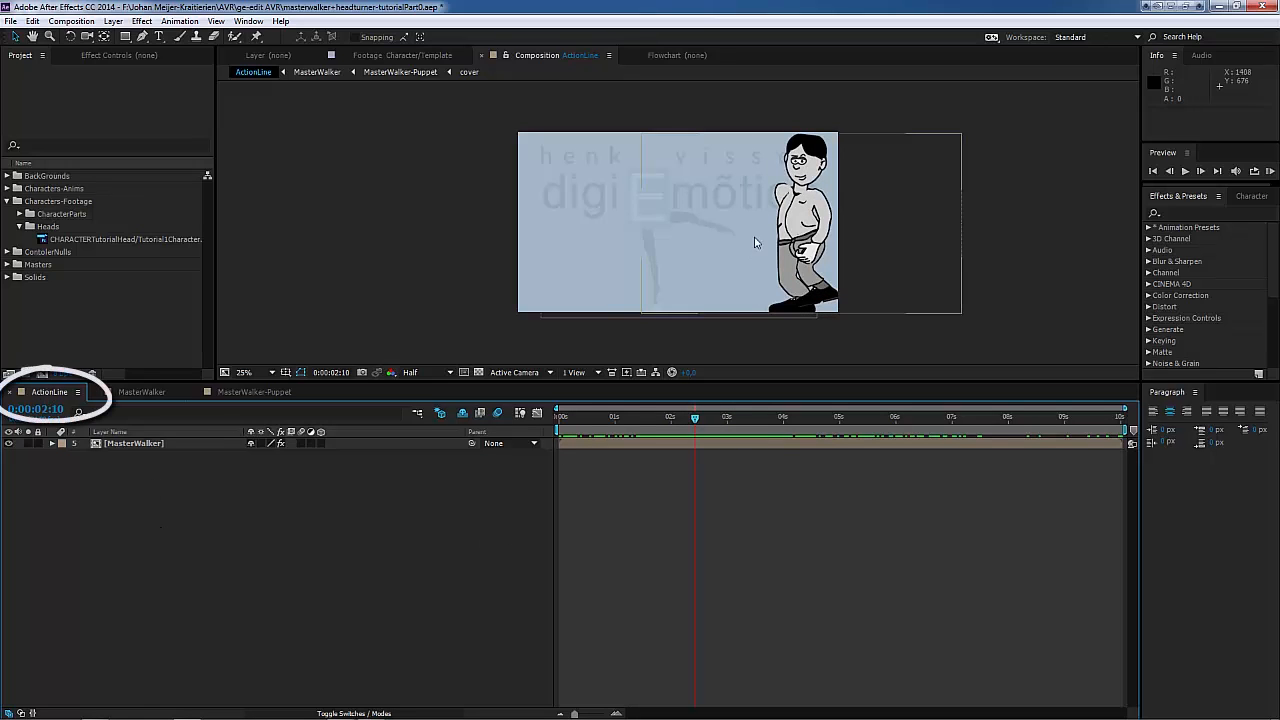
left_click_drag(695, 417, 712, 442)
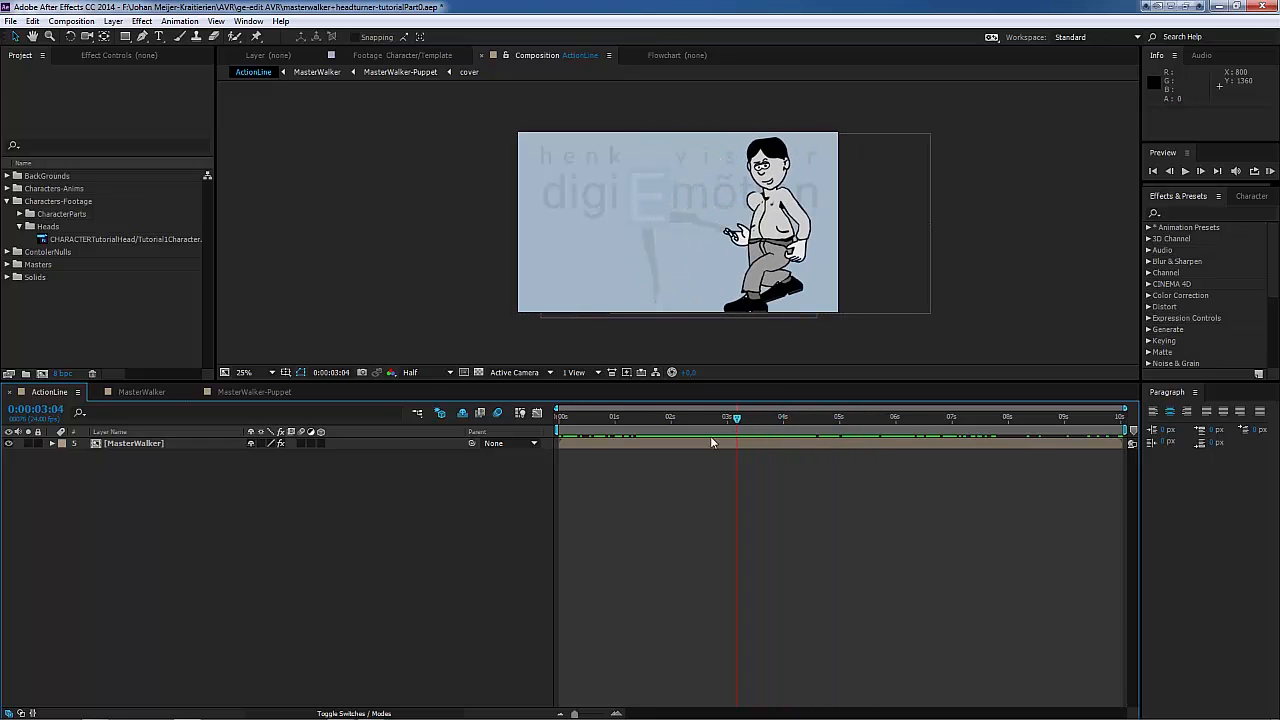
Step: Add a null object to the ActionLine composition and rename it HeadControler
key("F3")
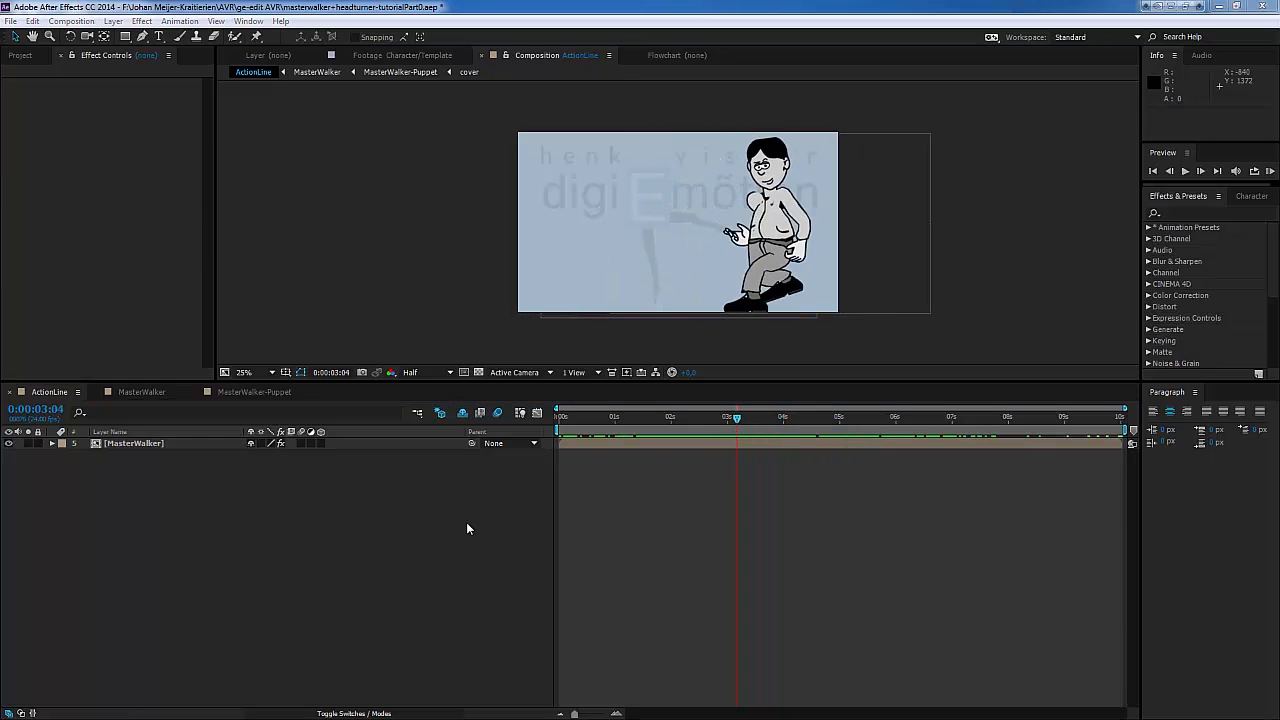
left_click(113, 21)
mouse_move(80, 38)
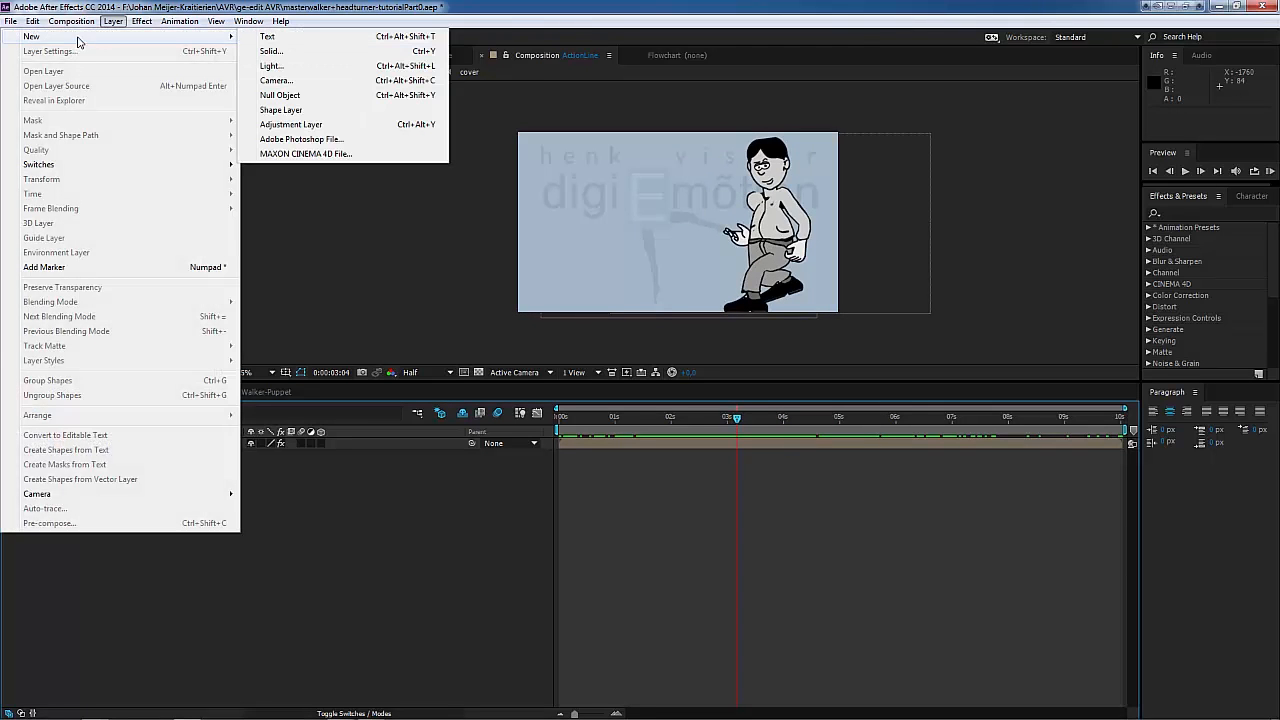
left_click(280, 95)
left_click(140, 448)
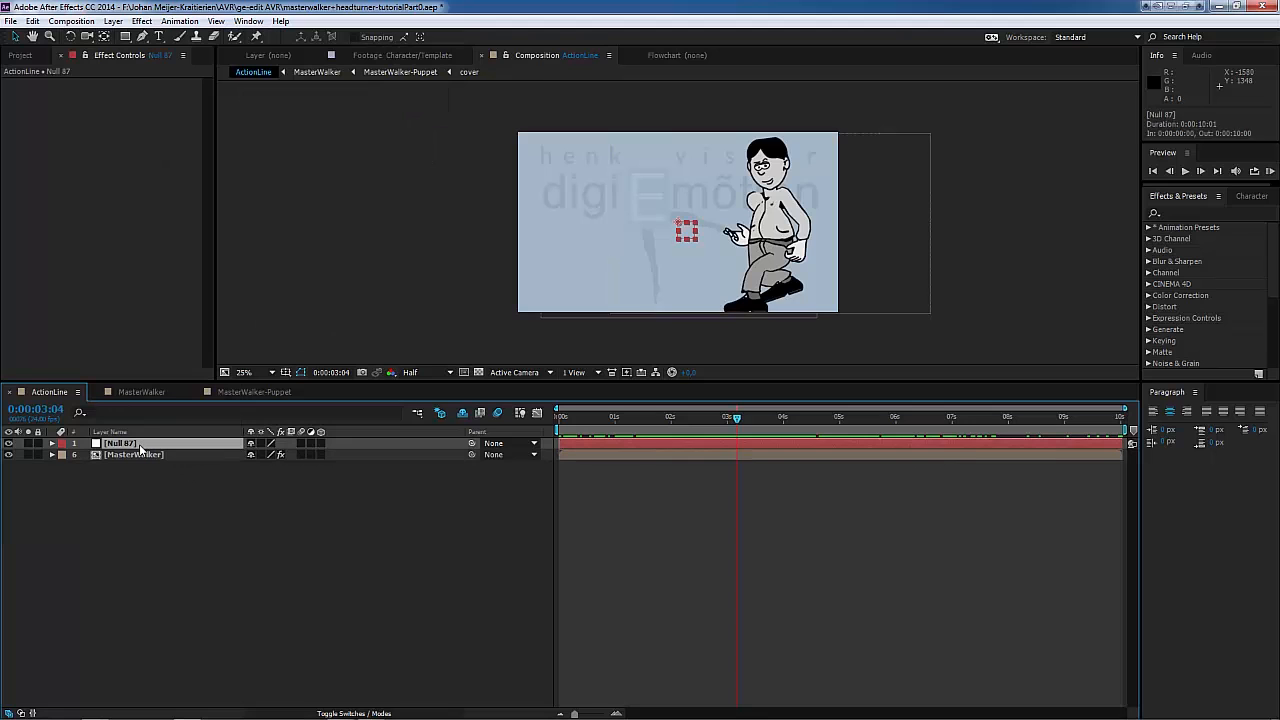
key("Return")
type("Hea")
type("dCo")
type("ntroler")
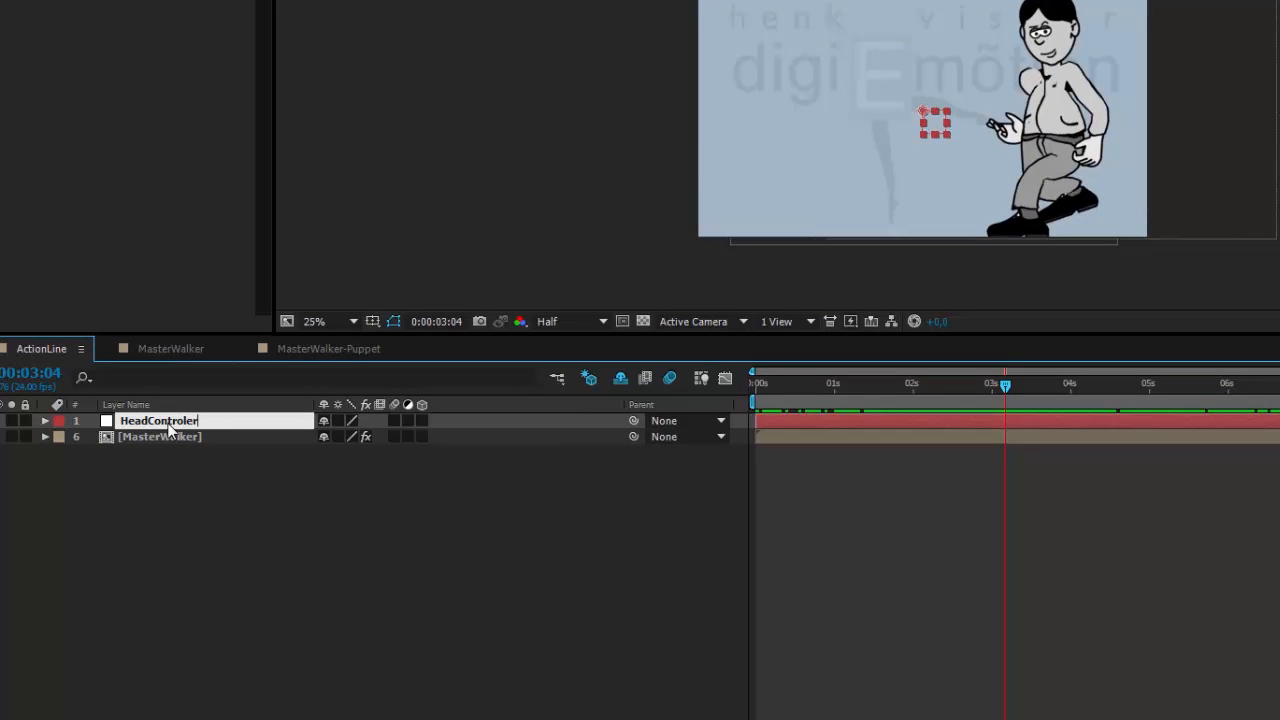
key("Return")
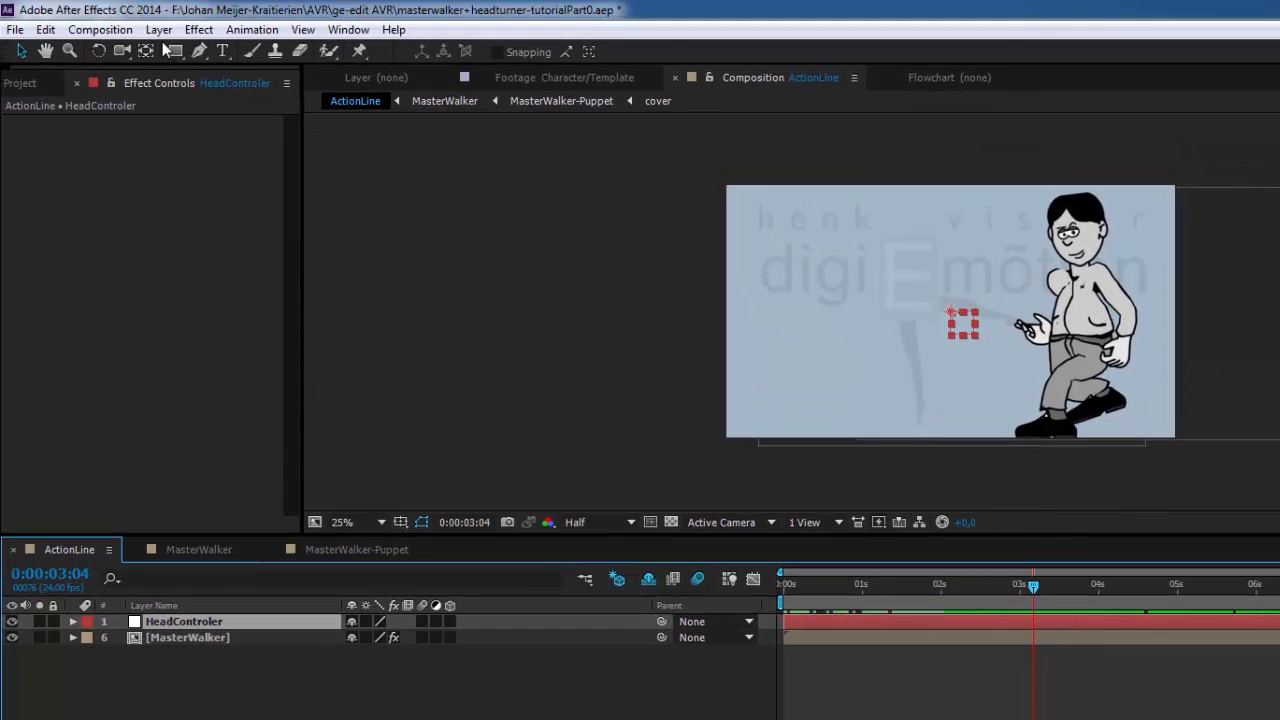
Step: Apply an Angle Control expression effect to the HeadControler null and try out its angle dial
left_click(199, 29)
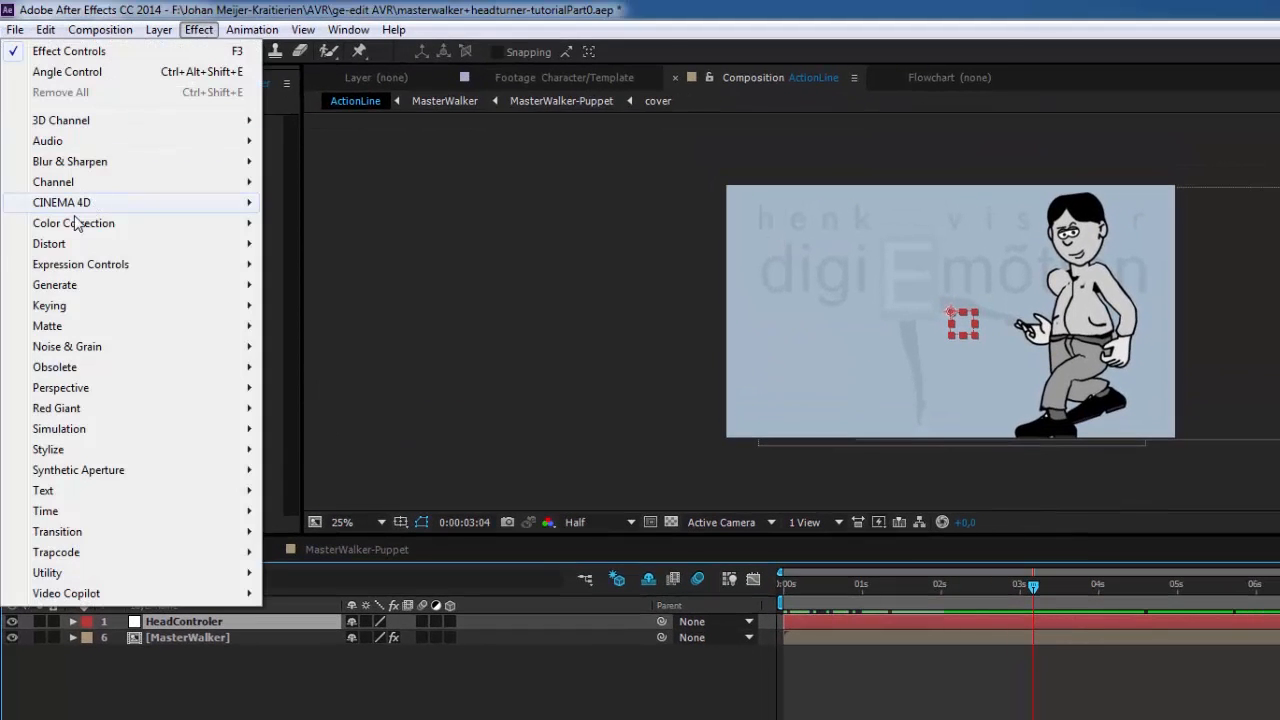
mouse_move(88, 268)
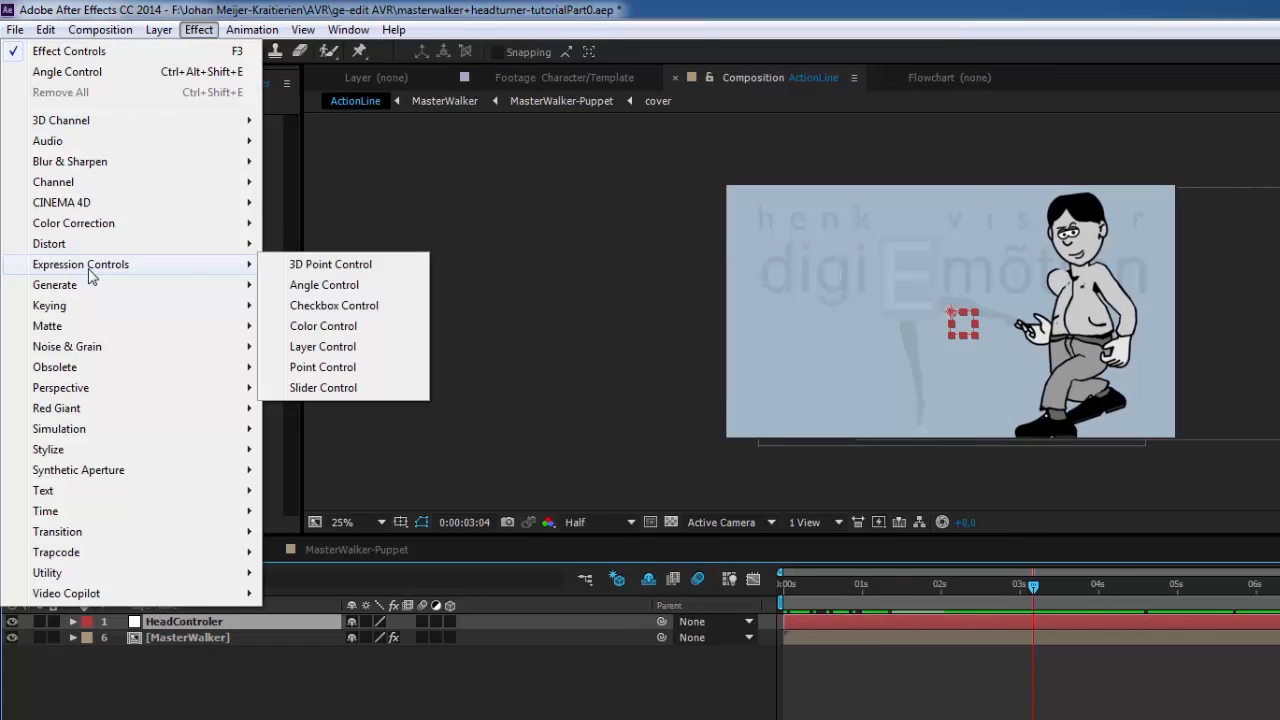
left_click(342, 290)
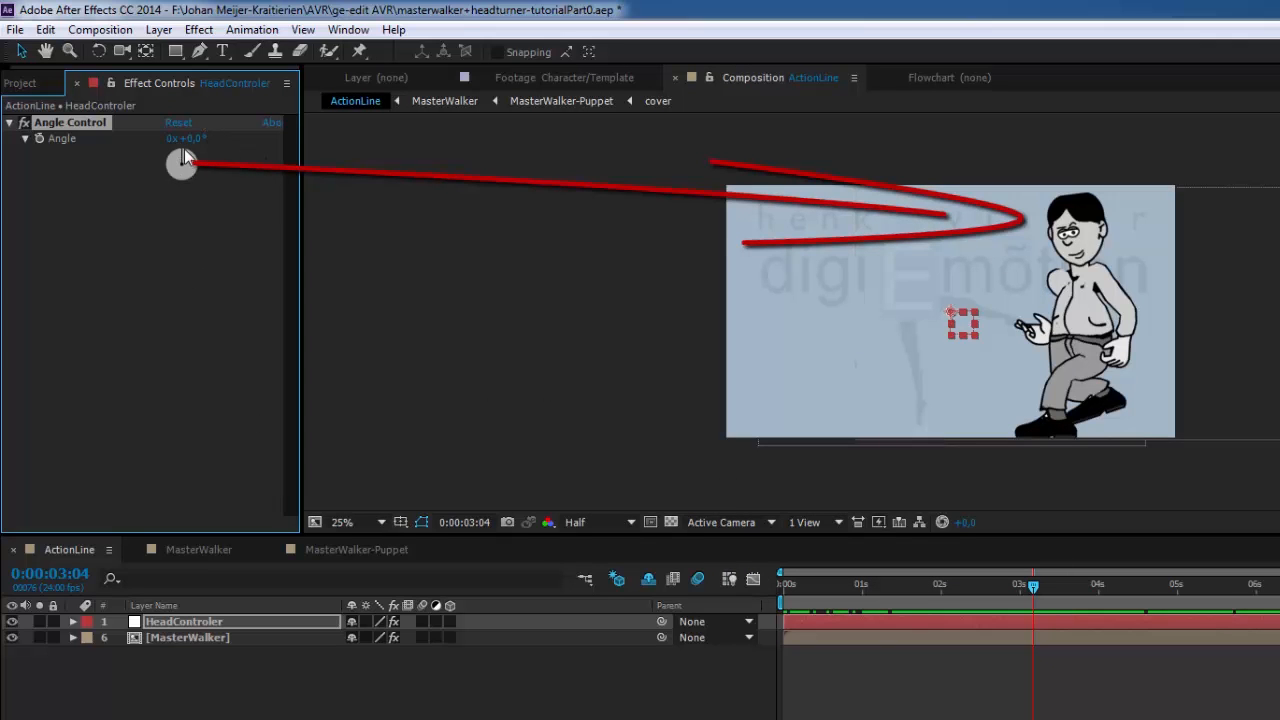
mouse_move(184, 150)
left_mouse_down()
mouse_move(180, 176)
mouse_move(164, 151)
mouse_move(181, 155)
left_mouse_up()
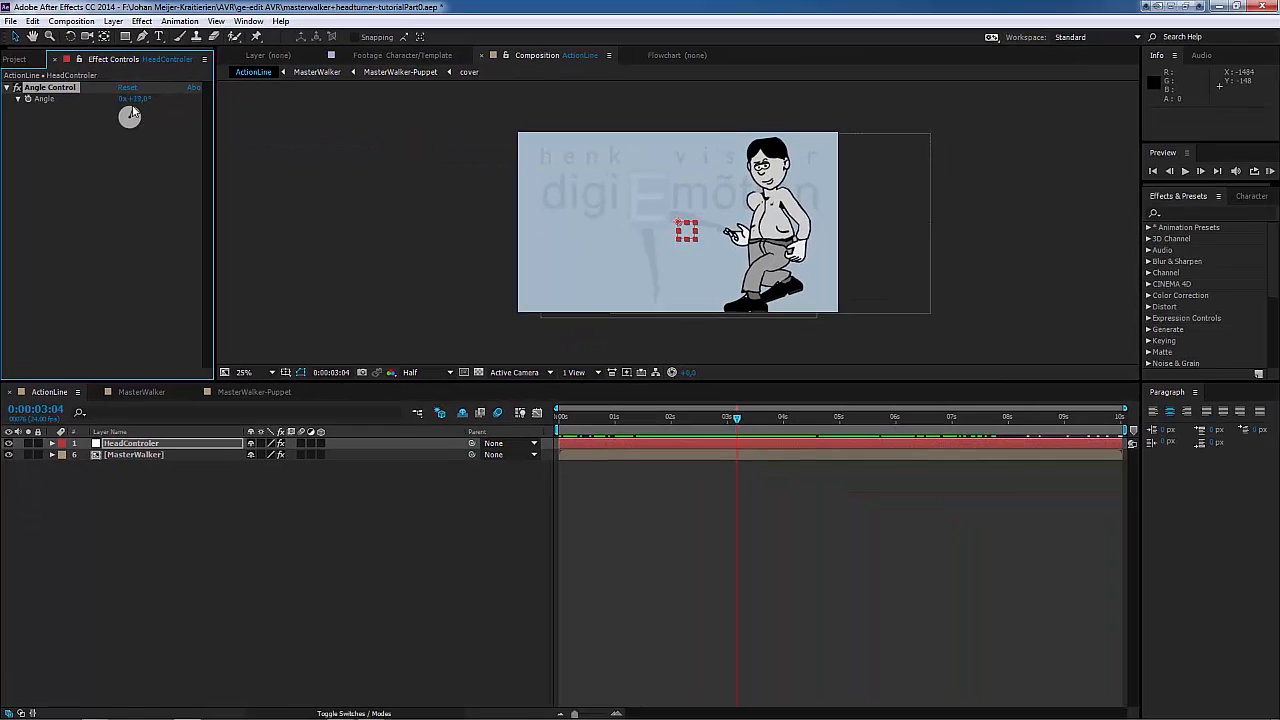
left_click_drag(131, 112, 131, 113)
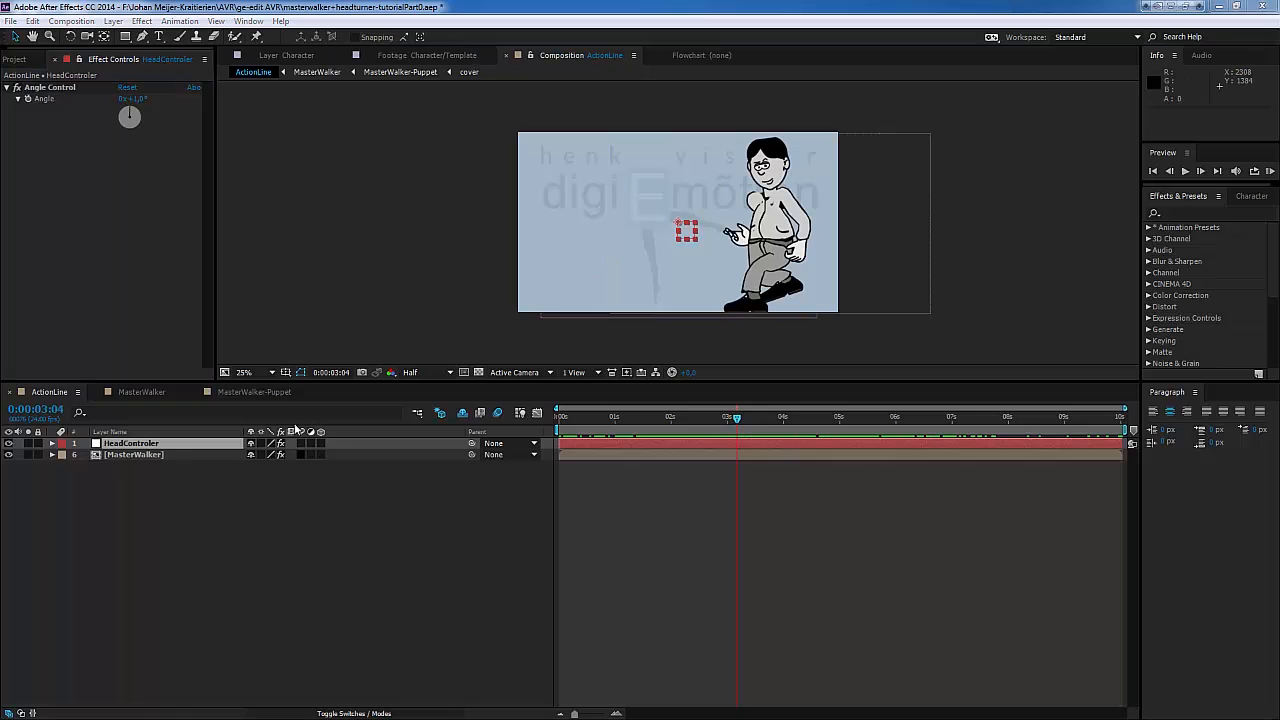
Step: Open the cover composition from MasterWalker-Puppet and dock its timeline below the other compositions' timelines
left_click(261, 390)
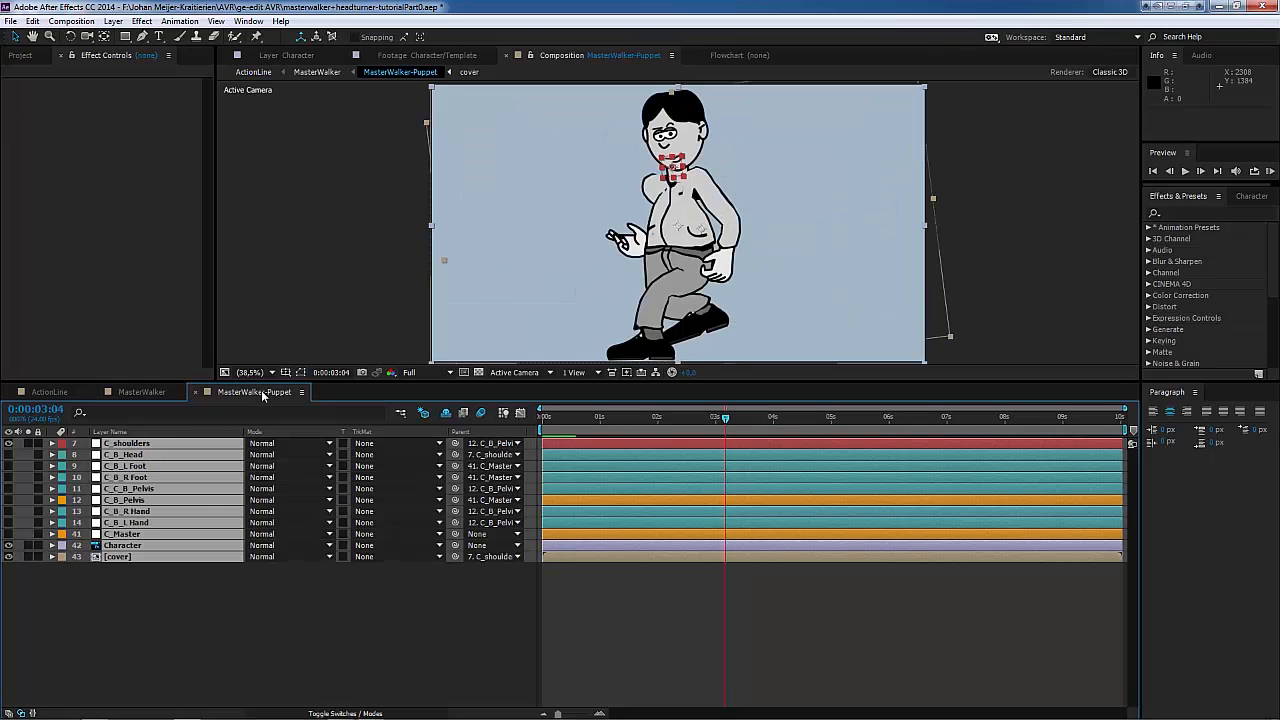
double_click(114, 557)
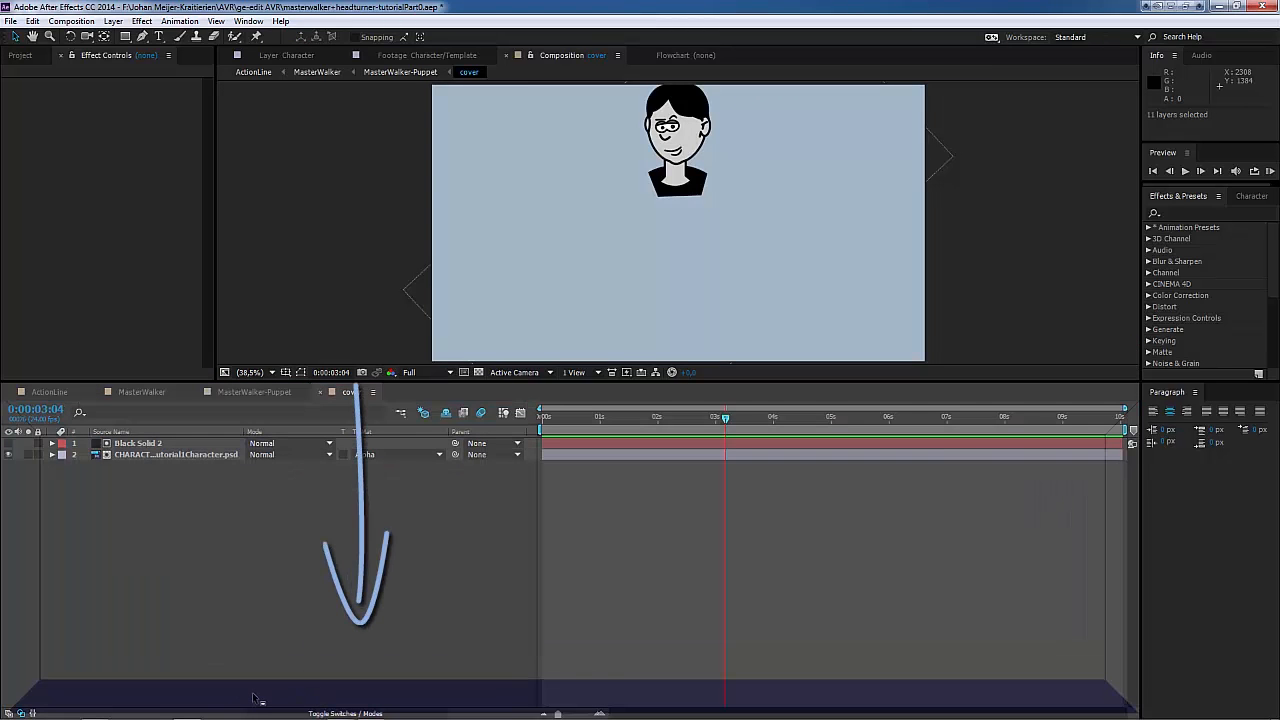
left_click_drag(255, 697, 252, 690)
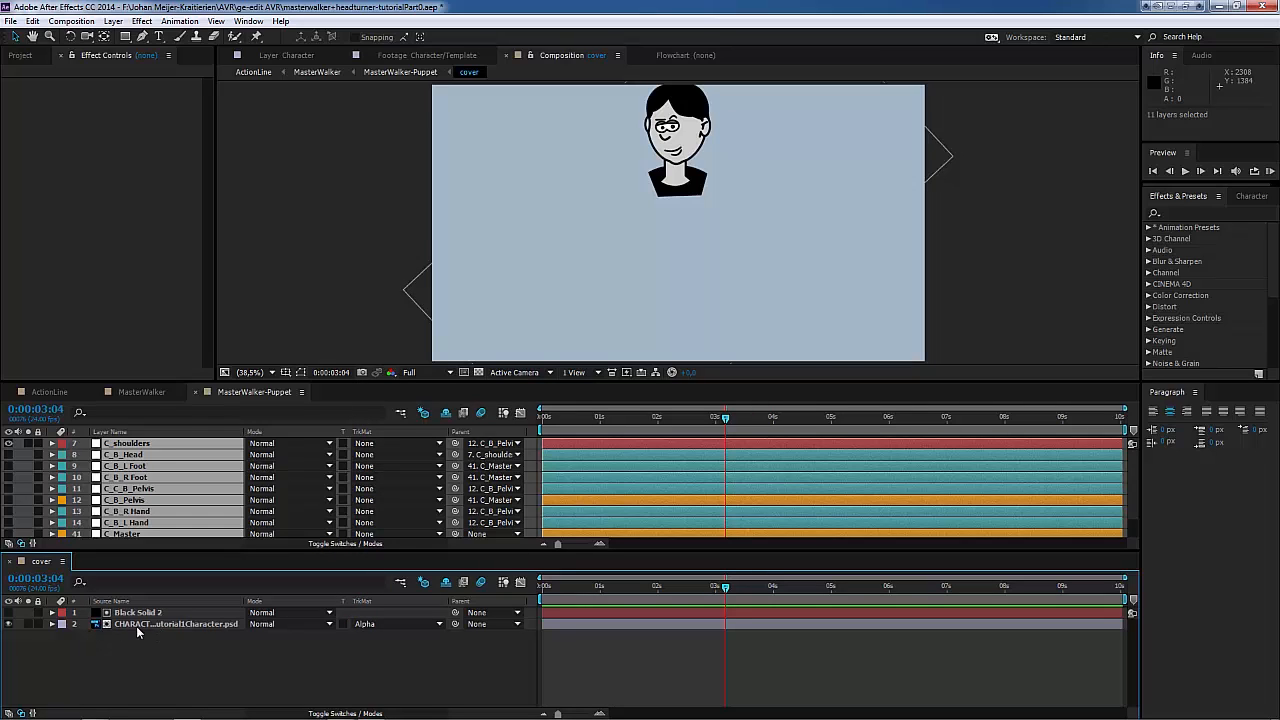
Step: Reveal the Angle property of the HeadControler null's Angle Control effect in the ActionLine timeline
left_click(50, 392)
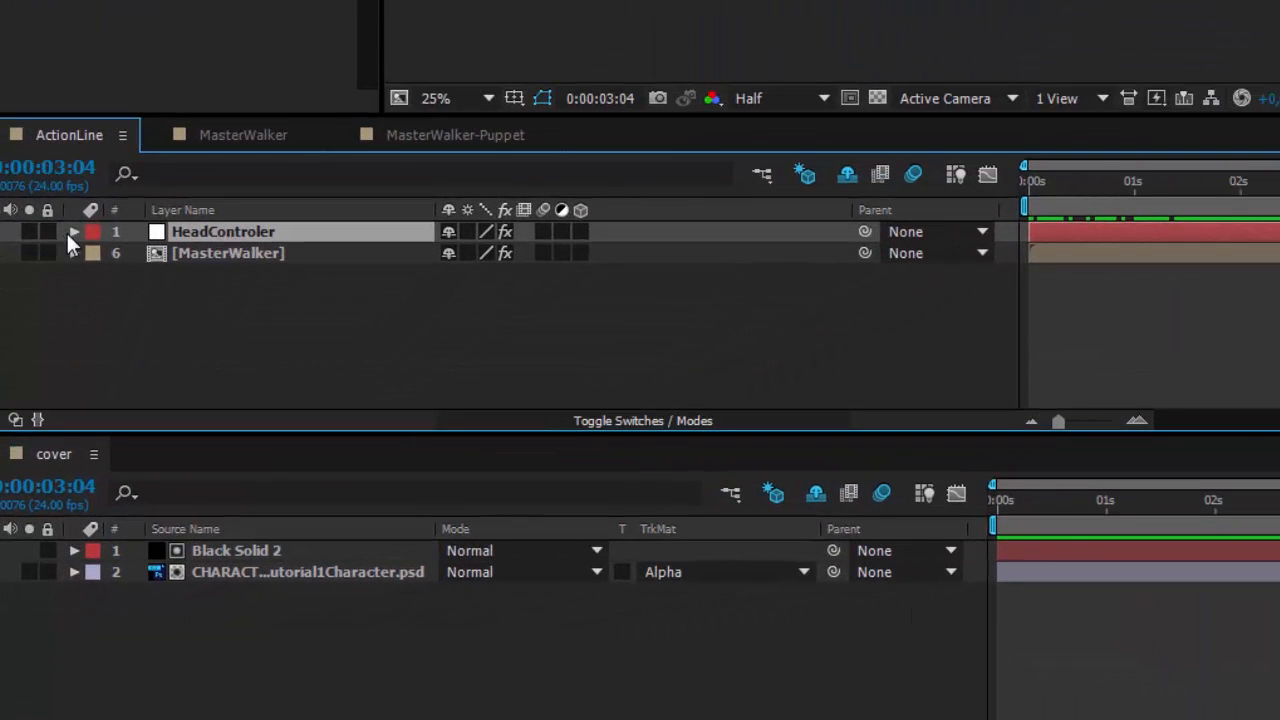
left_click(72, 232)
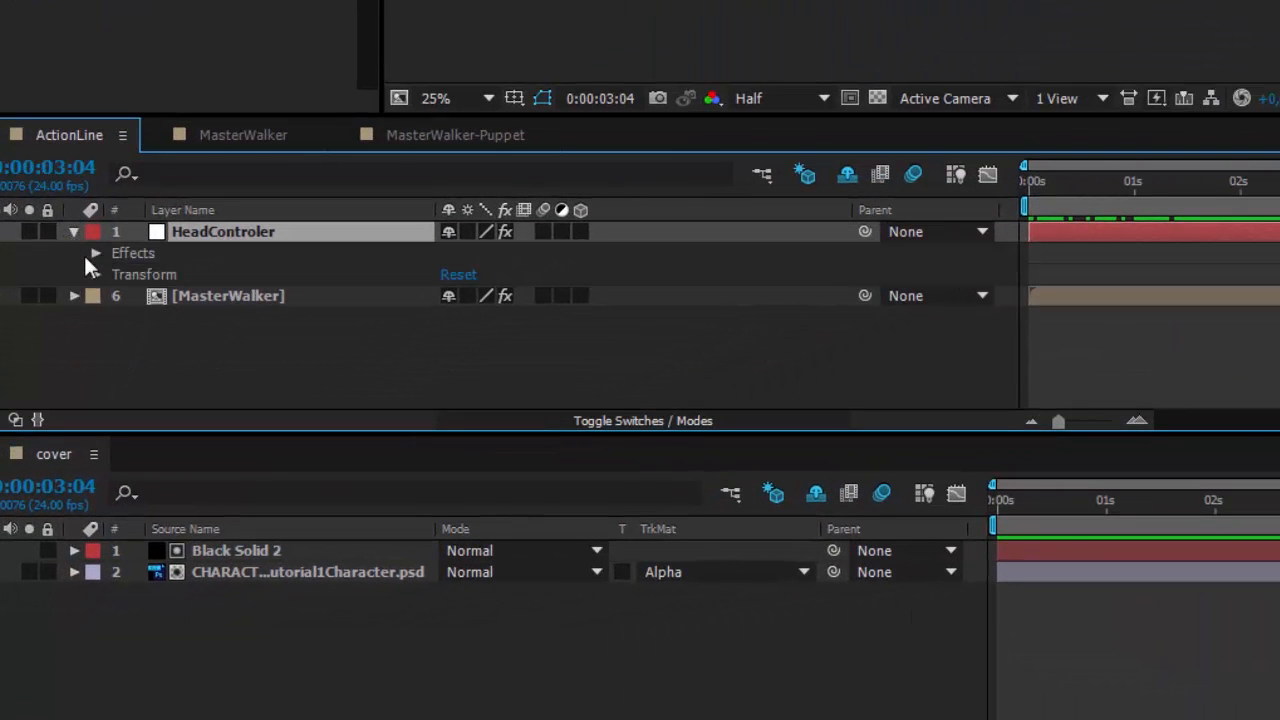
left_click(95, 254)
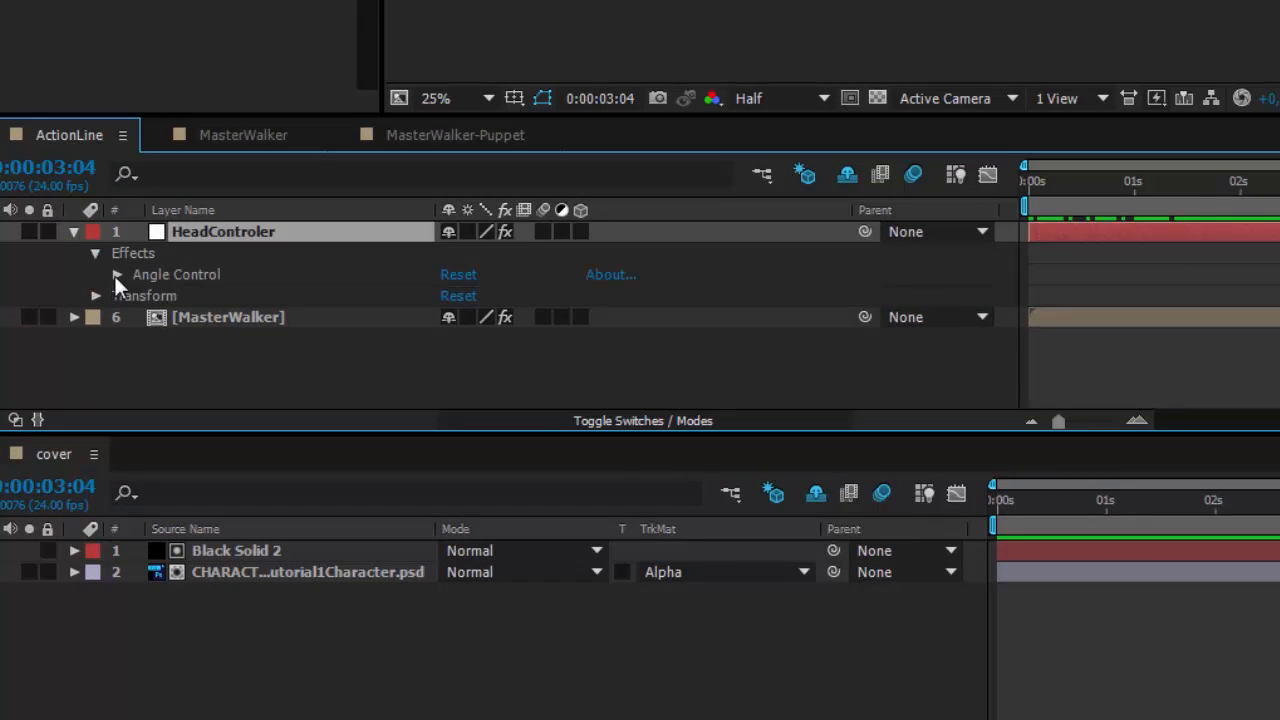
left_click(117, 274)
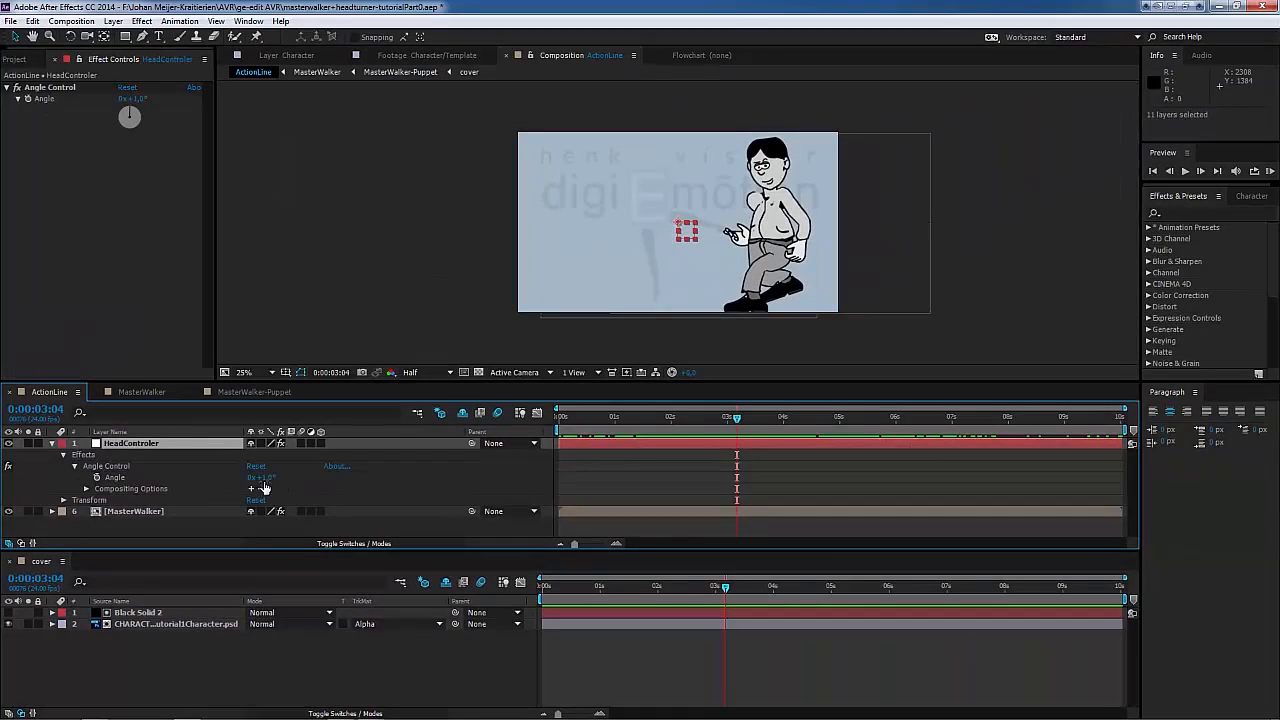
Step: Link the Rotation of the character head layer in the cover composition to HeadControler's Angle with a pick-whipped expression
left_click(140, 625)
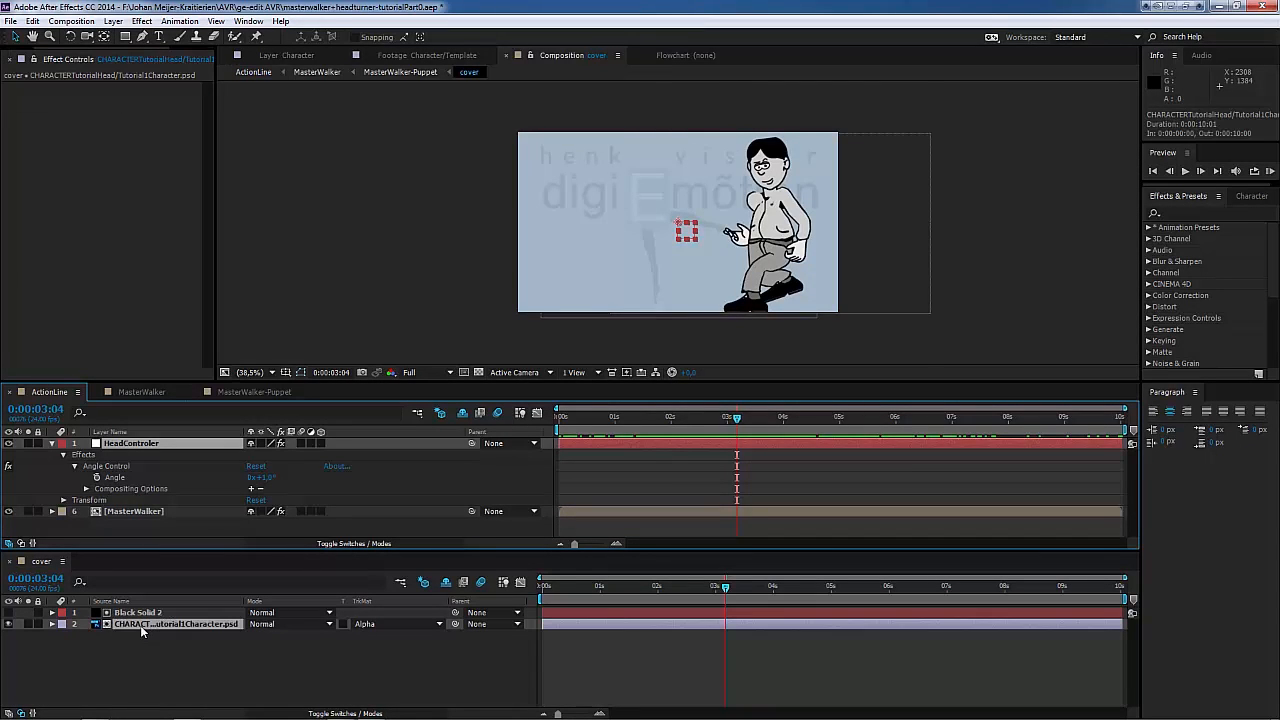
key("r")
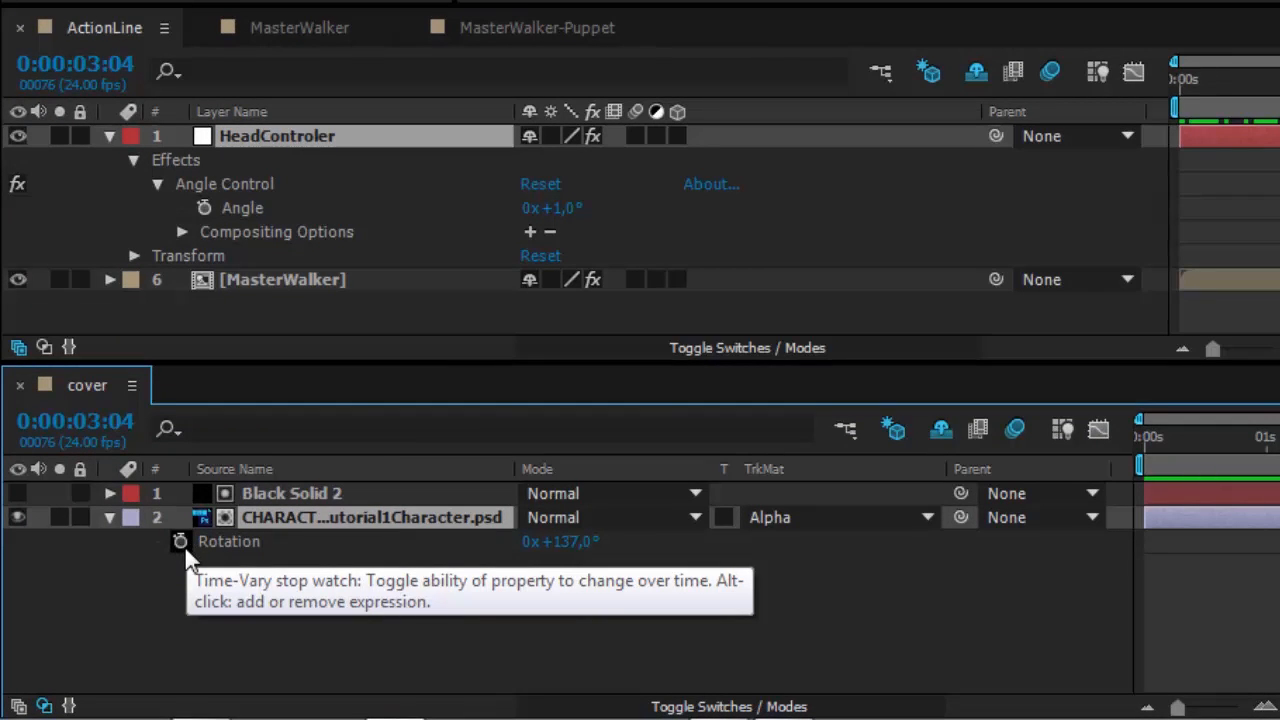
left_click(180, 542, "alt")
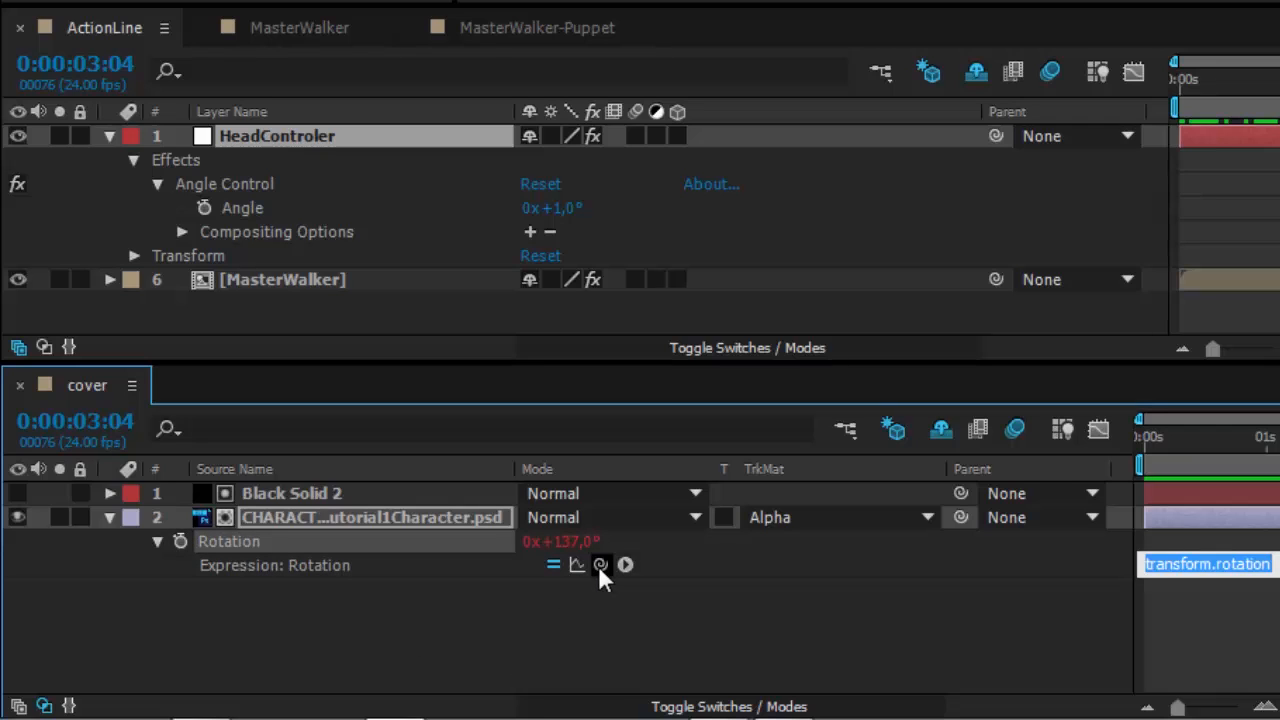
left_click_drag(599, 566, 209, 202)
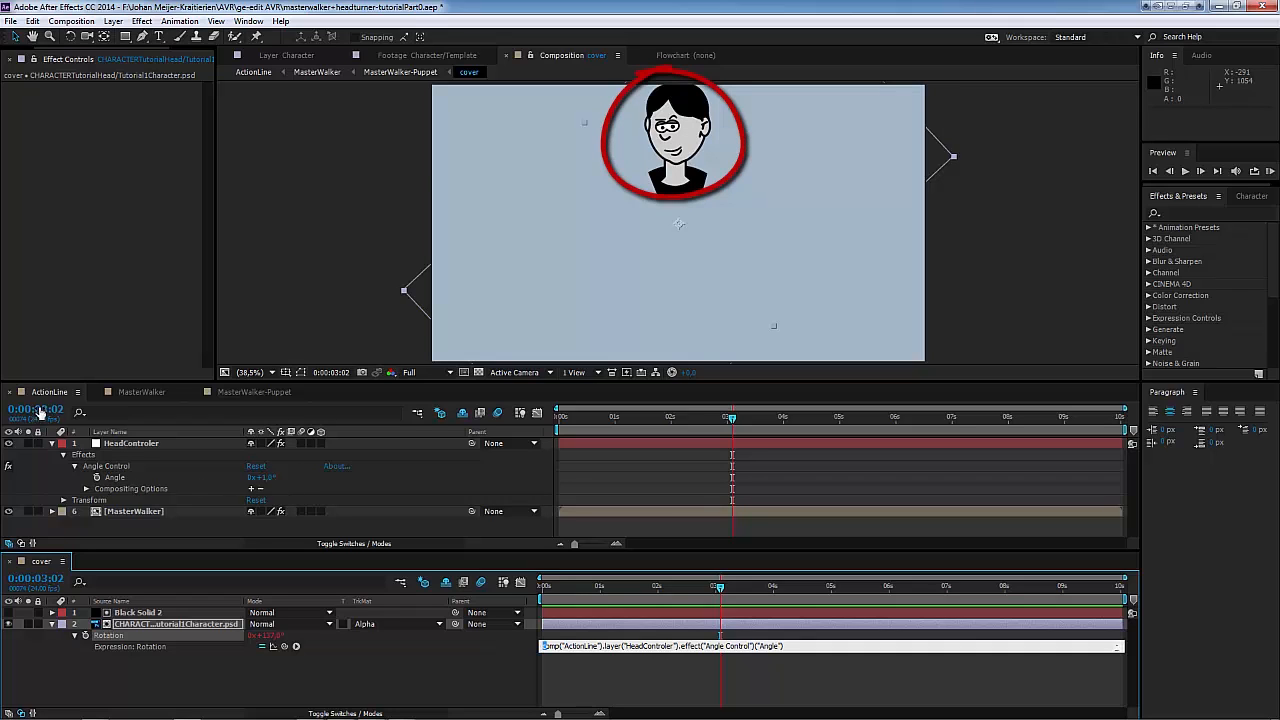
left_click(607, 678)
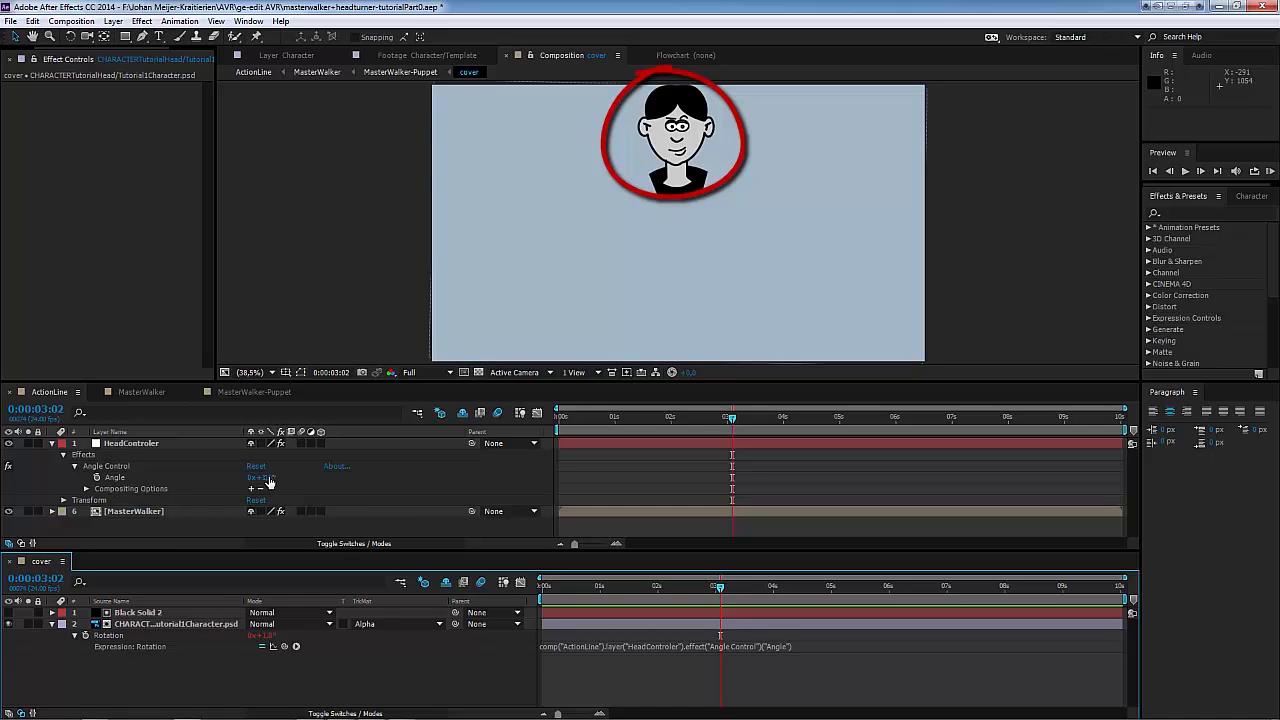
Step: Test the expression link by scrubbing HeadControler's Angle so the character's head turns in ActionLine
left_click(157, 444)
left_click(115, 477)
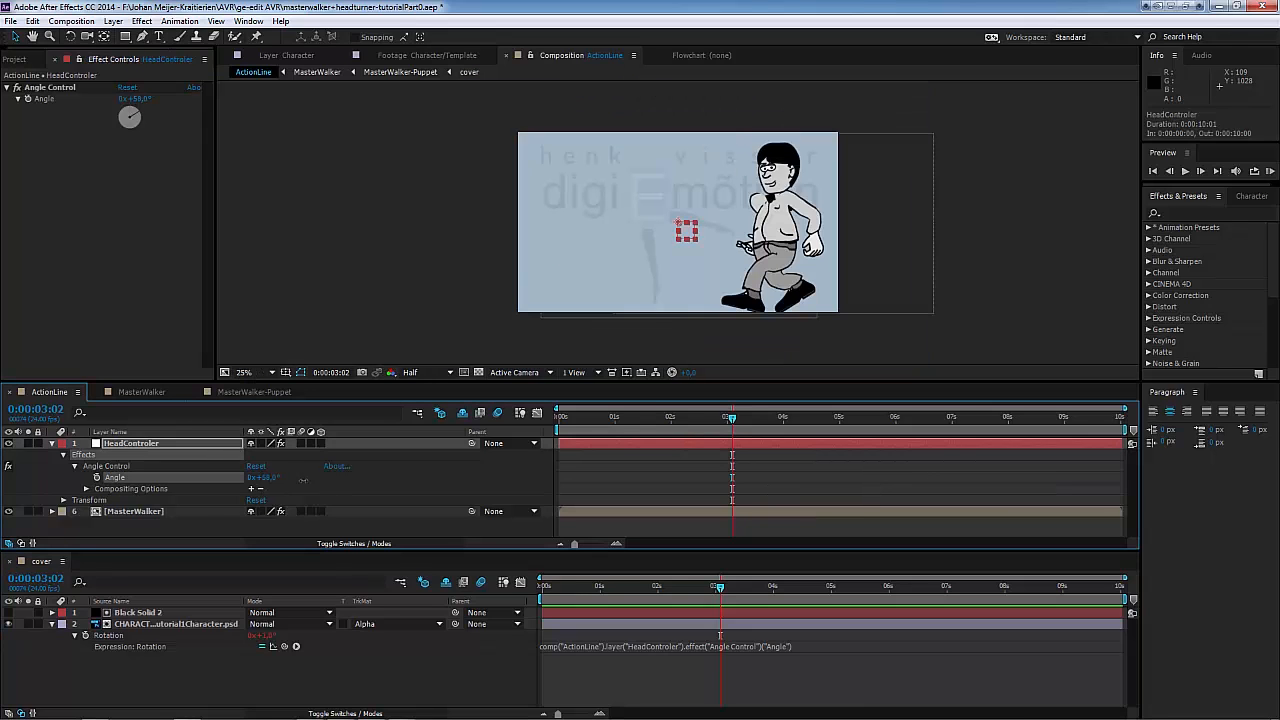
left_click_drag(261, 478, 377, 498)
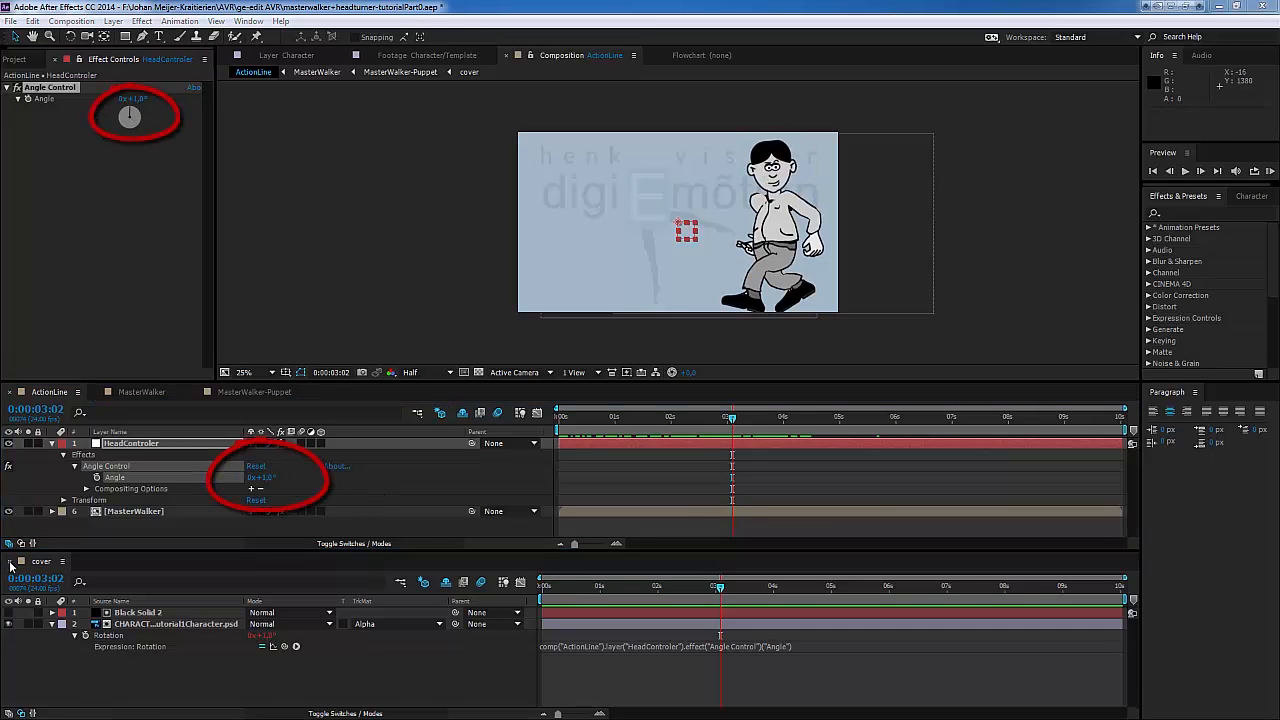
Step: Close the cover timeline and start keyframing HeadControler's Angle at 0:00:00:00 with a value of 1°
left_click(11, 563)
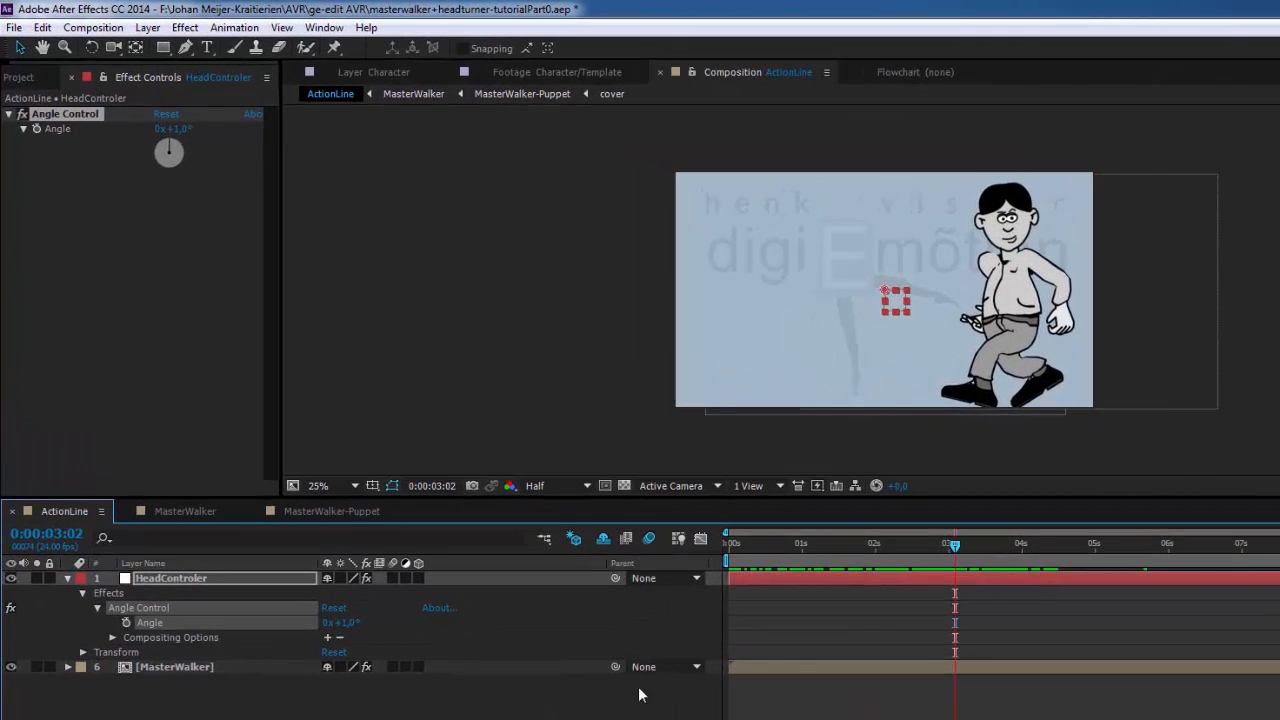
left_click_drag(955, 552, 727, 555)
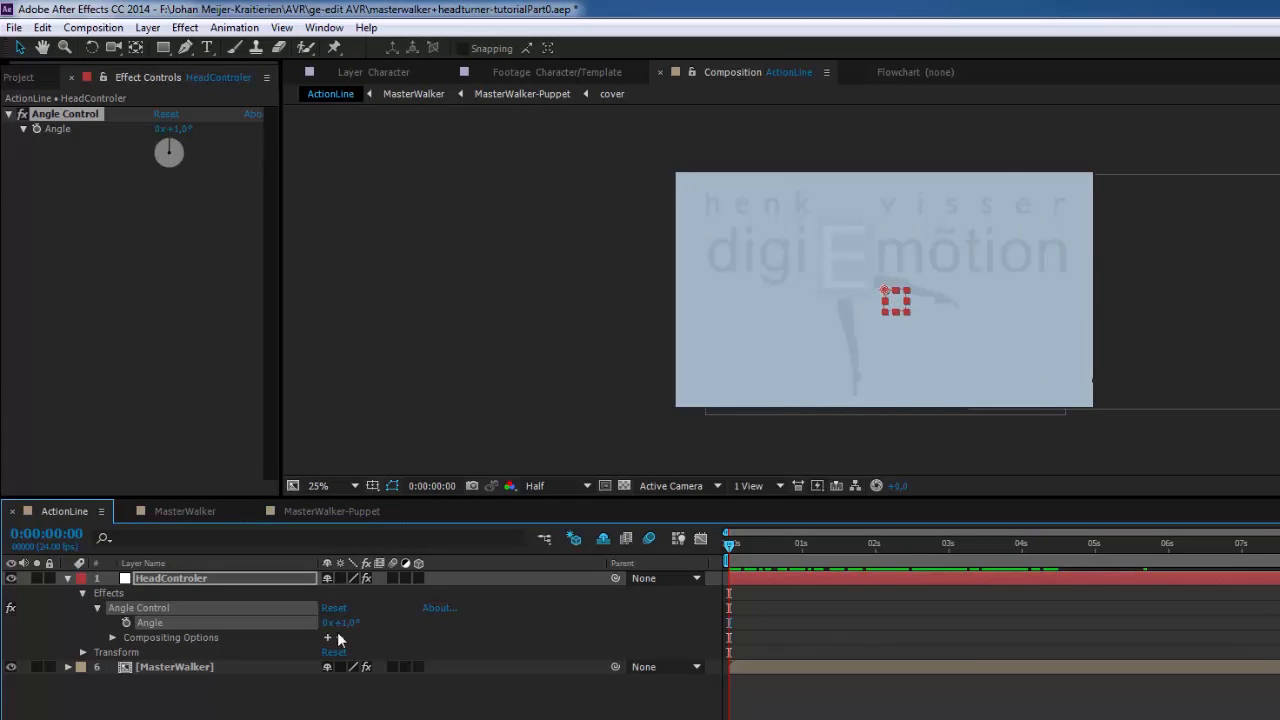
left_click(127, 623)
Step: Add HeadControler Angle keyframes of 137° at 0:00:03:20 and 212° at 0:00:05:04
left_click_drag(730, 543, 1011, 603)
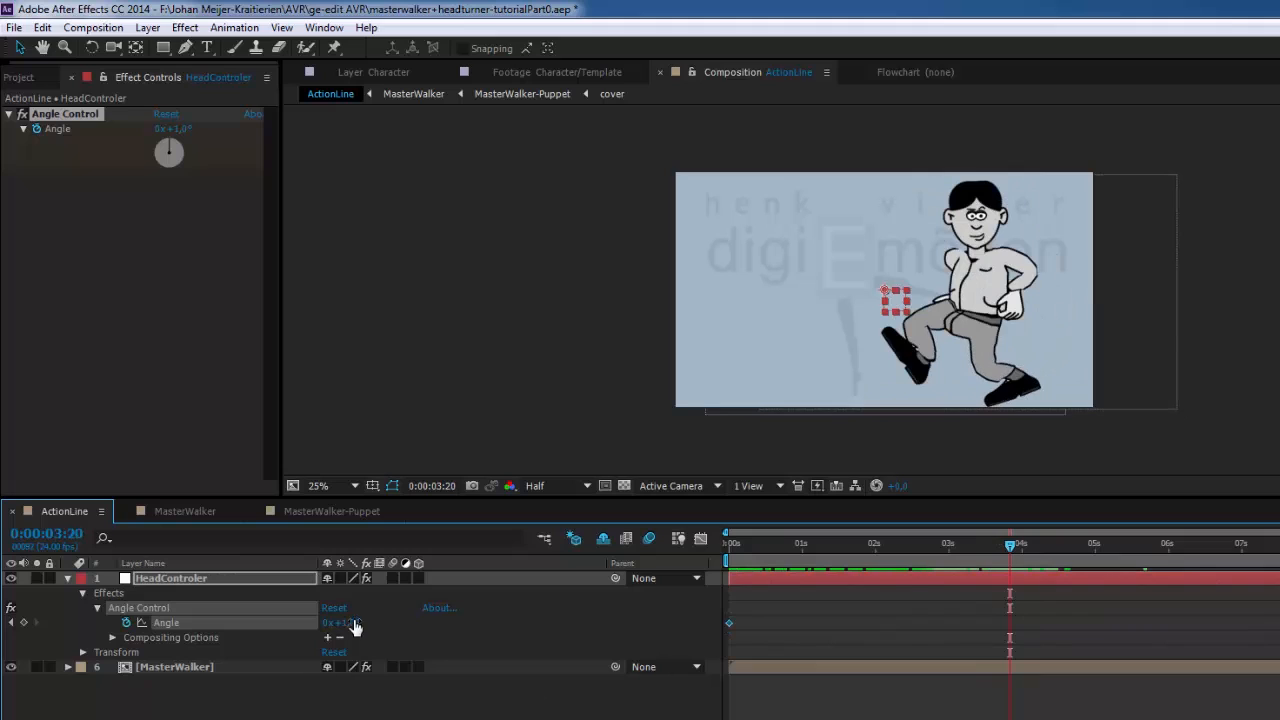
left_click_drag(348, 631, 495, 651)
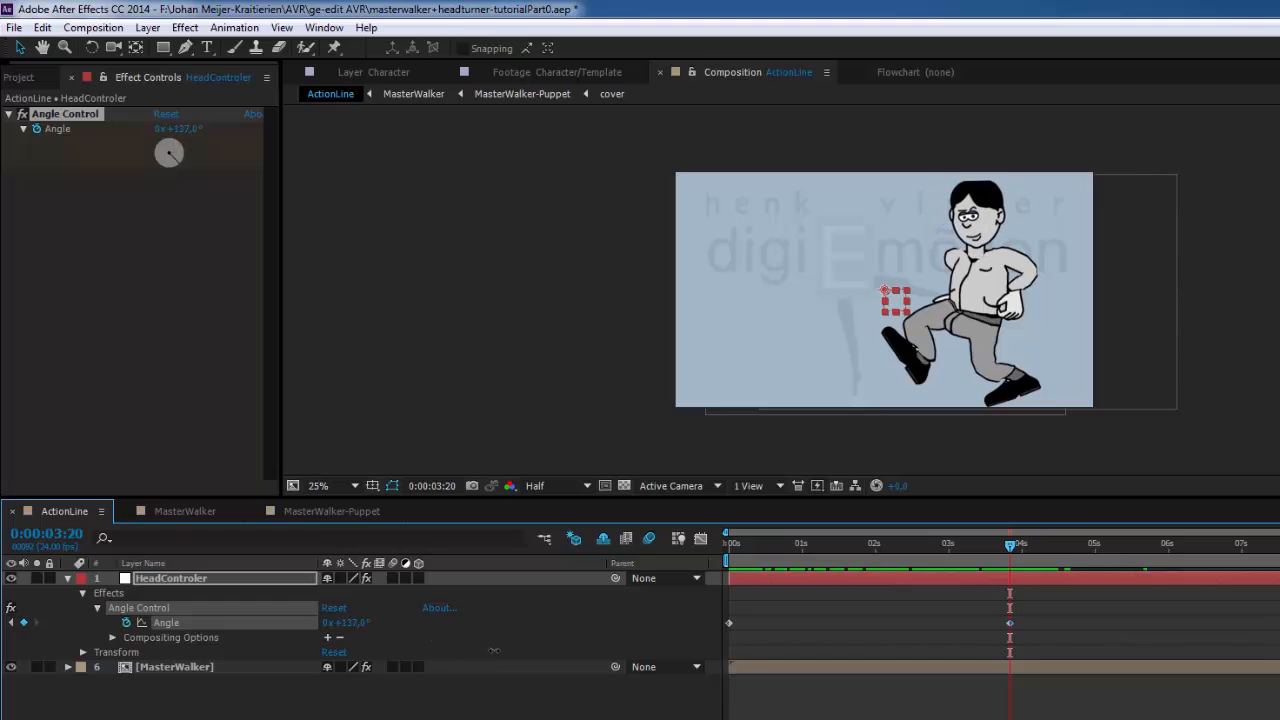
left_click_drag(1008, 548, 1105, 572)
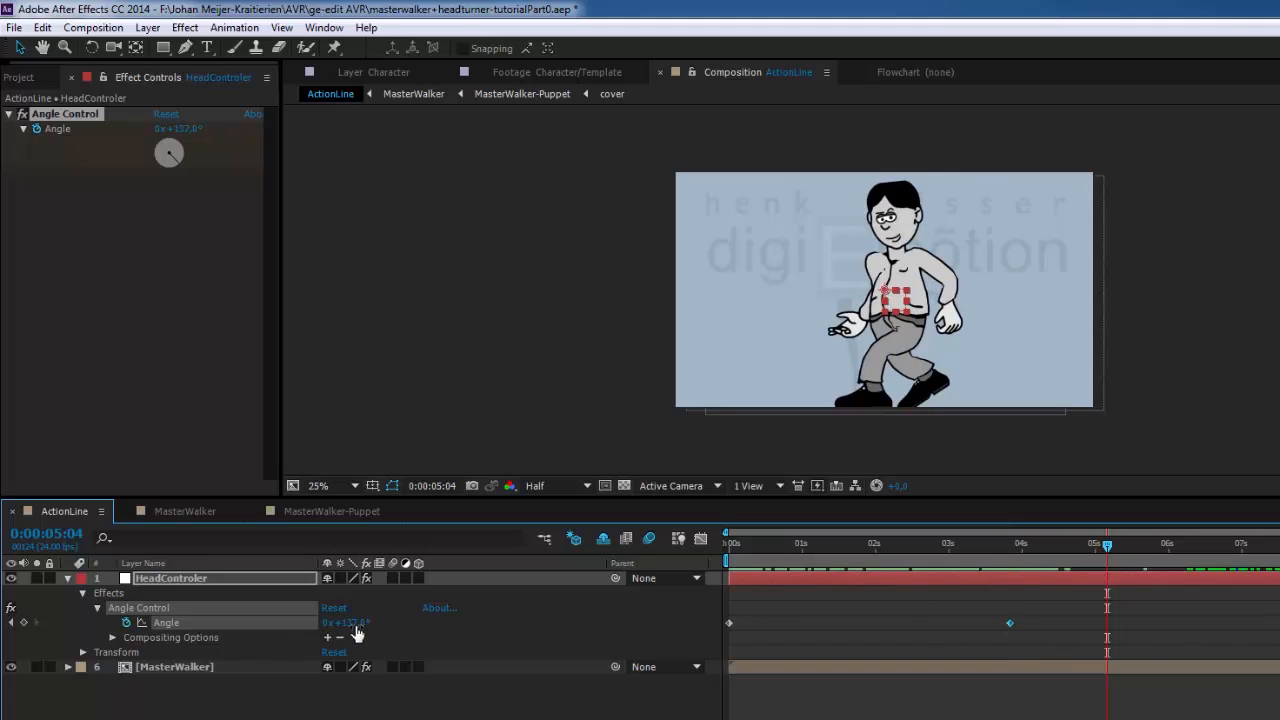
left_click_drag(358, 630, 425, 628)
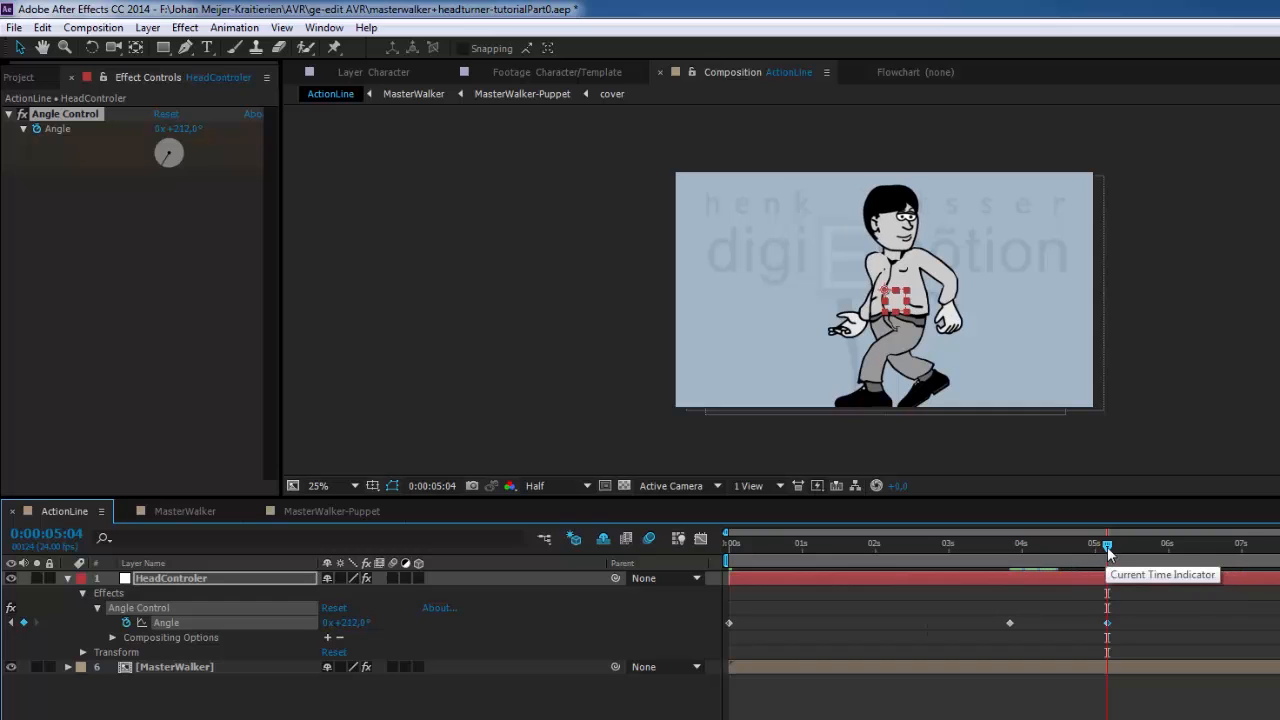
Step: Select the three Angle keyframes and convert them to hold keyframes
mouse_move(1107, 553)
left_mouse_down()
mouse_move(734, 552)
mouse_move(963, 572)
mouse_move(1106, 603)
mouse_move(710, 583)
mouse_move(801, 567)
mouse_move(1105, 588)
mouse_move(987, 561)
mouse_move(1108, 571)
mouse_move(728, 576)
mouse_move(1105, 578)
left_mouse_up()
left_click_drag(1072, 622, 719, 645)
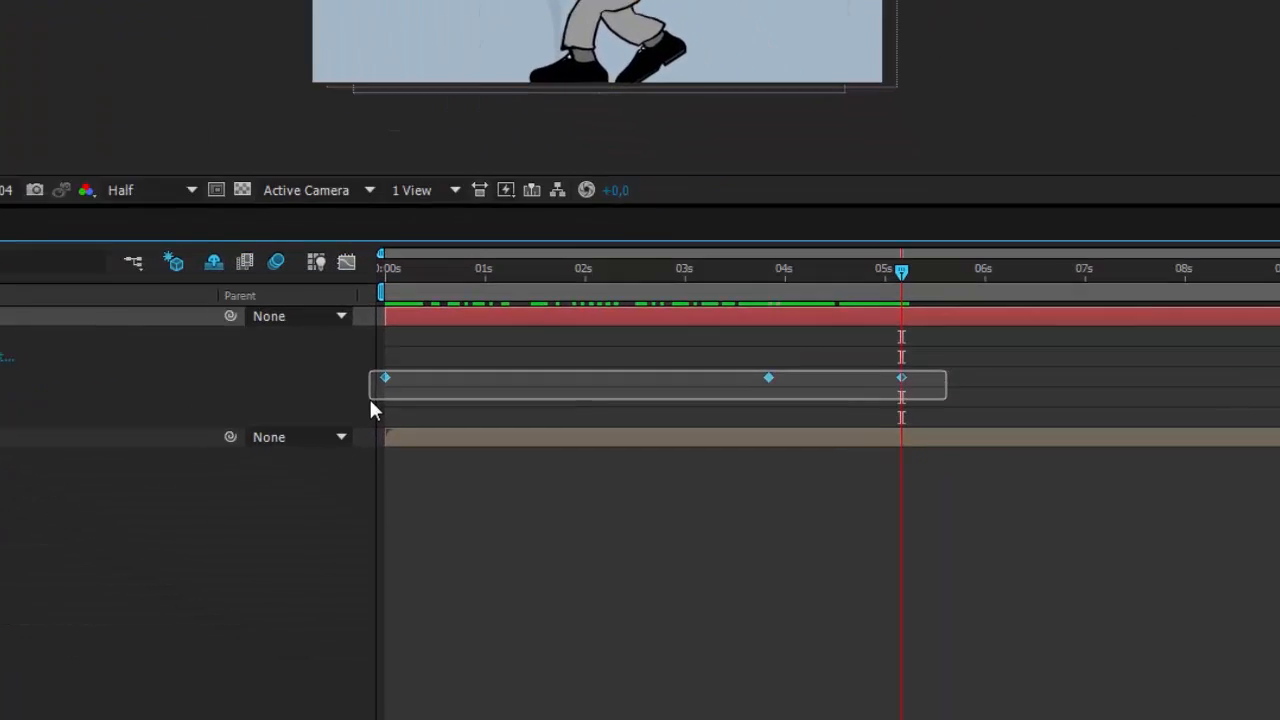
left_click_drag(370, 400, 369, 401)
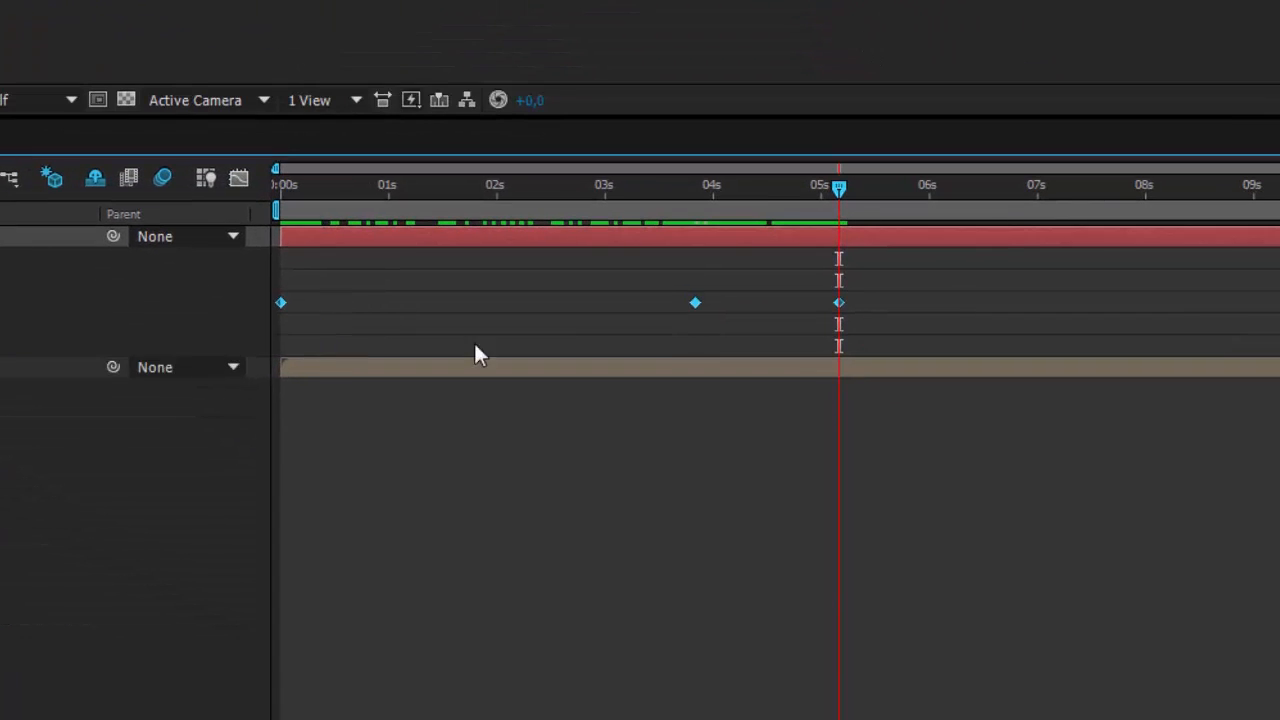
right_click(695, 303)
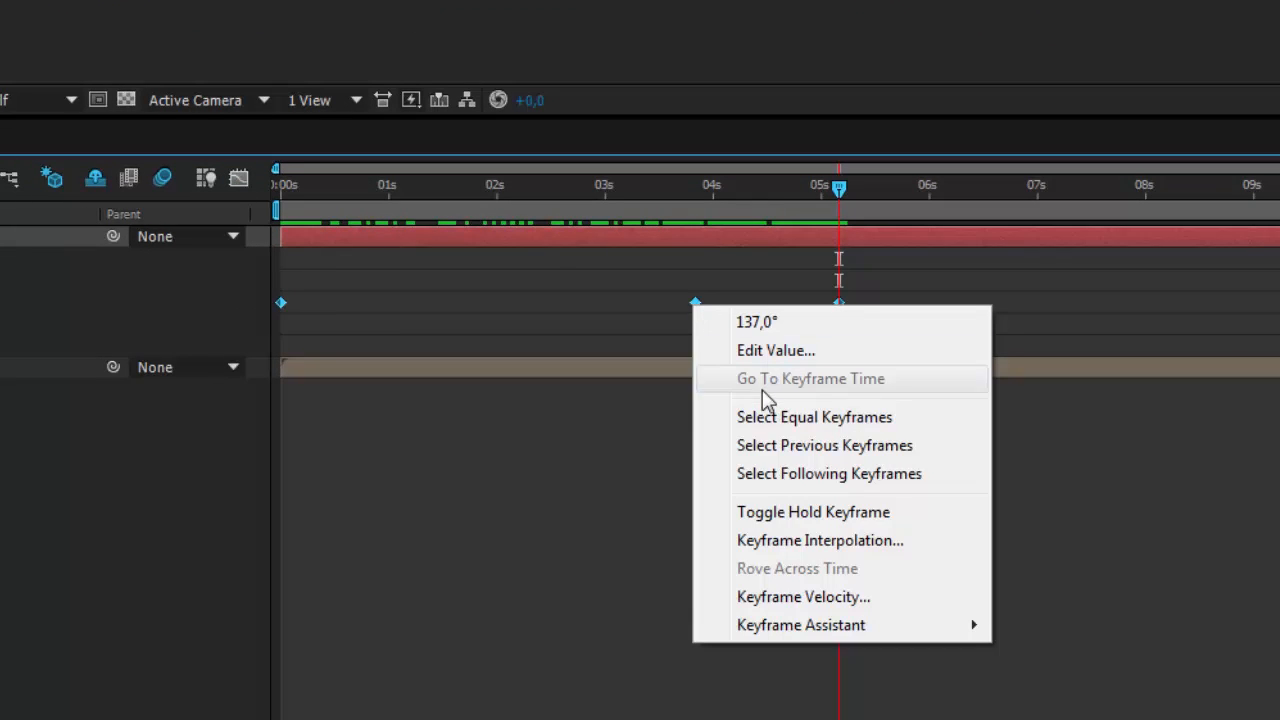
left_click(779, 514)
Step: Add HeadControler Angle keyframes of 290° at 0:00:06:15 and 1x+3° at 0:00:07:13, and check the head turns
left_click_drag(842, 191, 1000, 261)
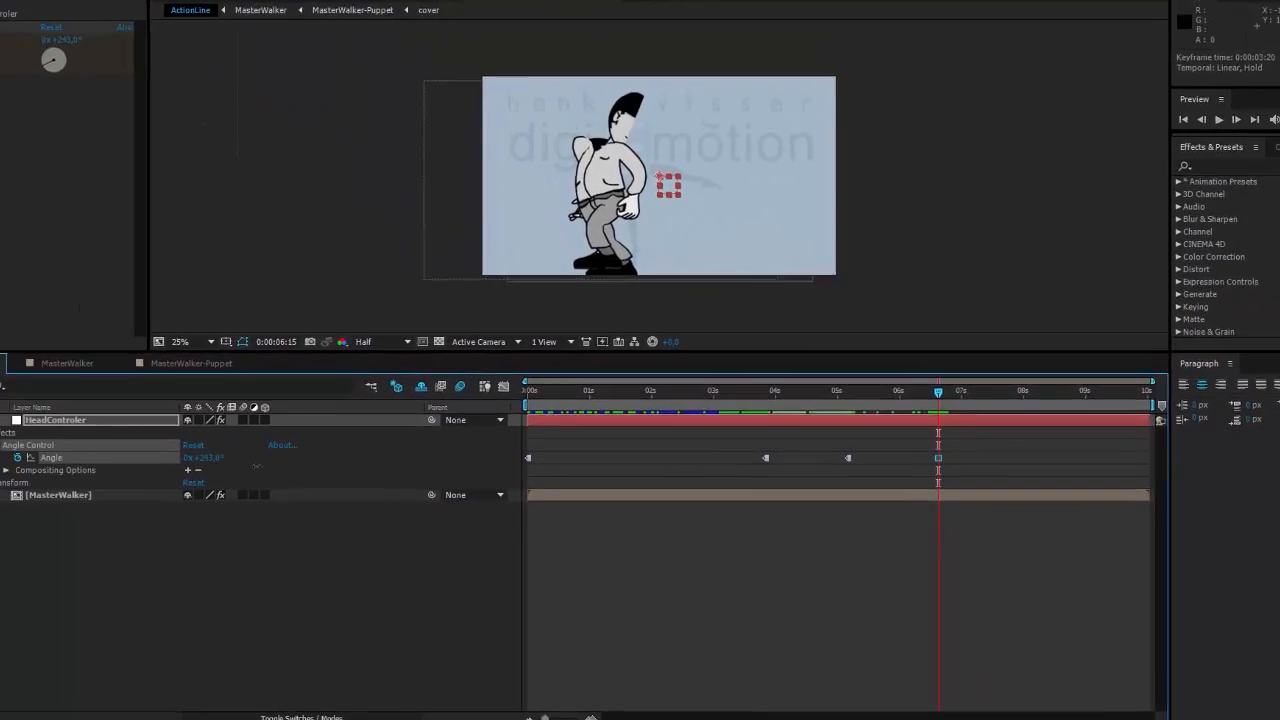
left_click_drag(931, 425, 980, 437)
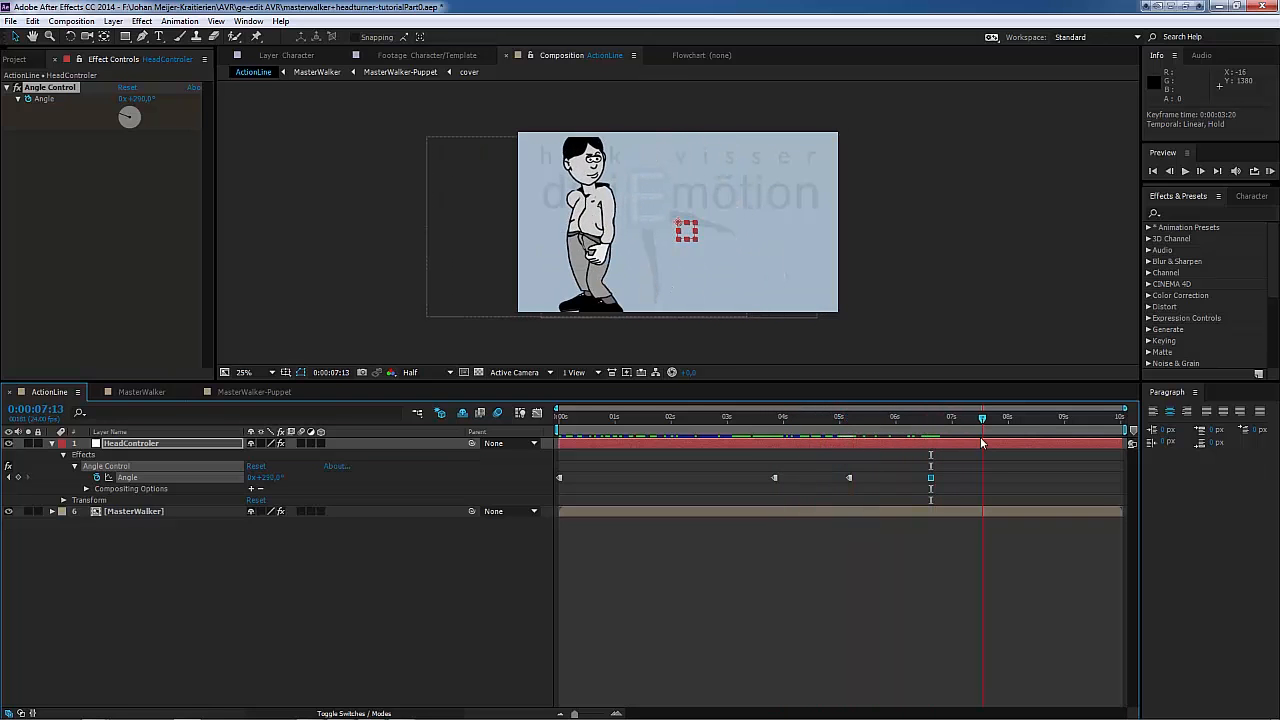
left_click(274, 477)
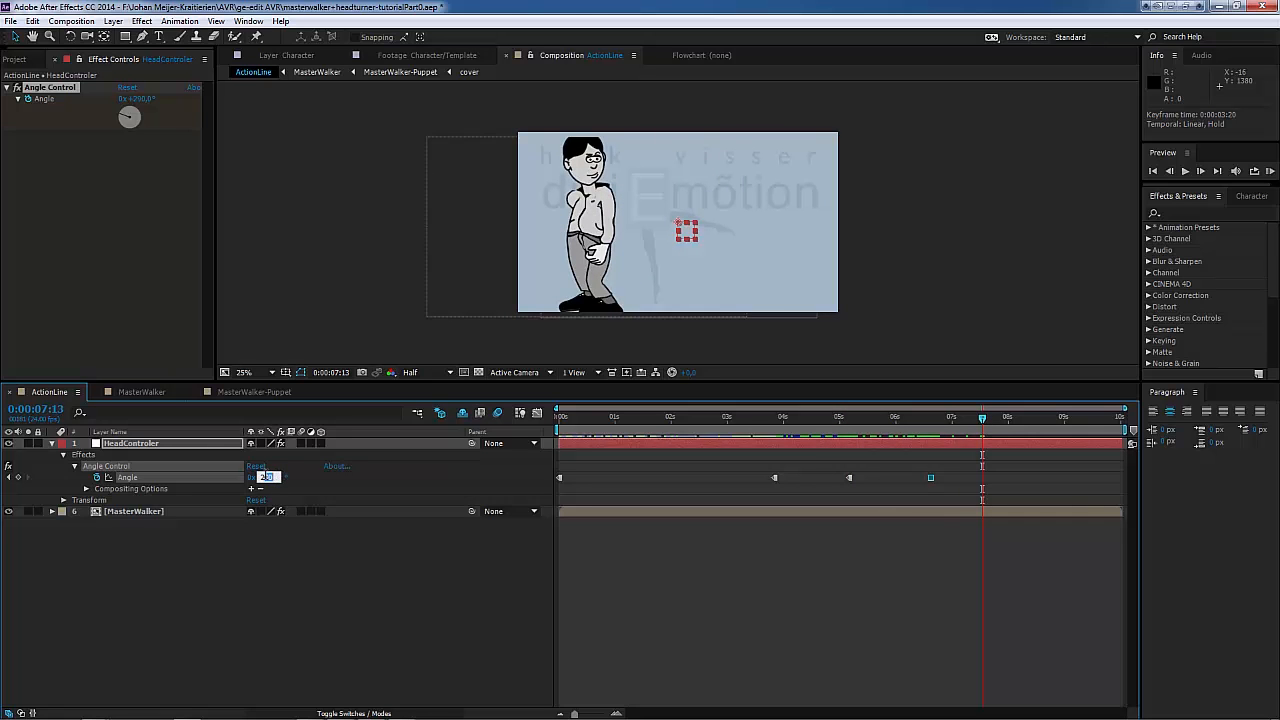
type("335")
key("Return")
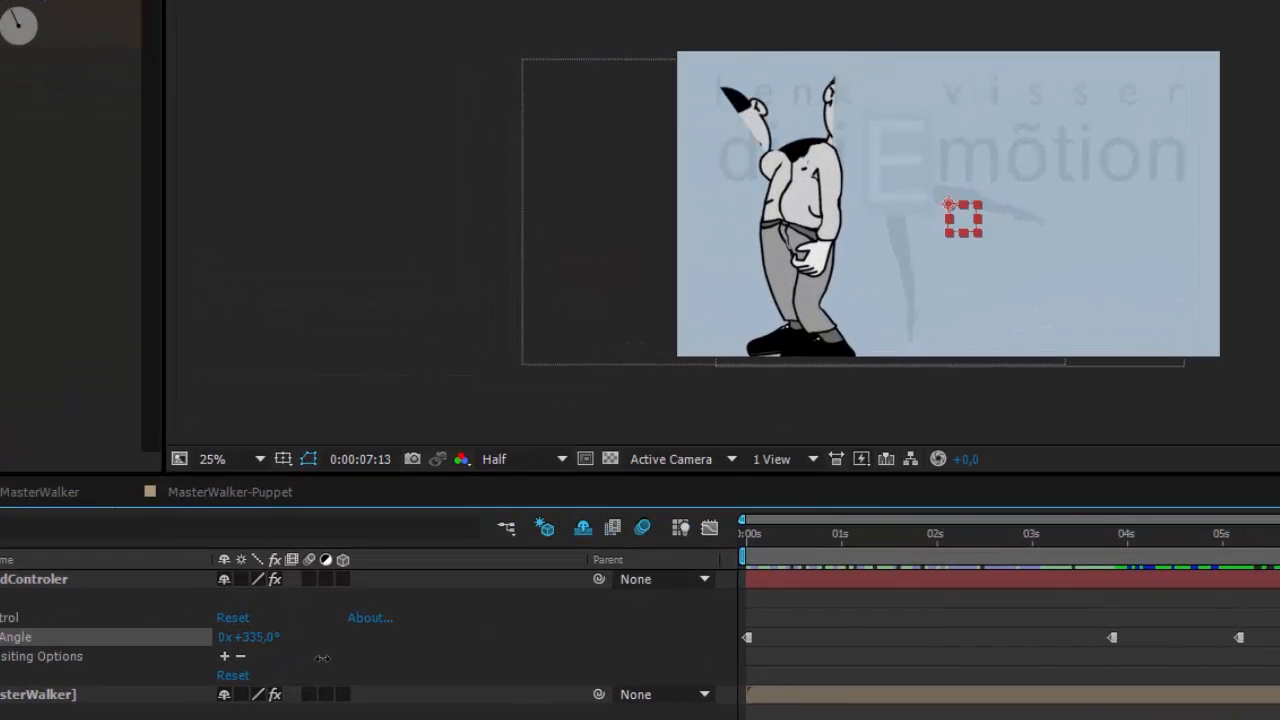
left_click_drag(322, 657, 358, 663)
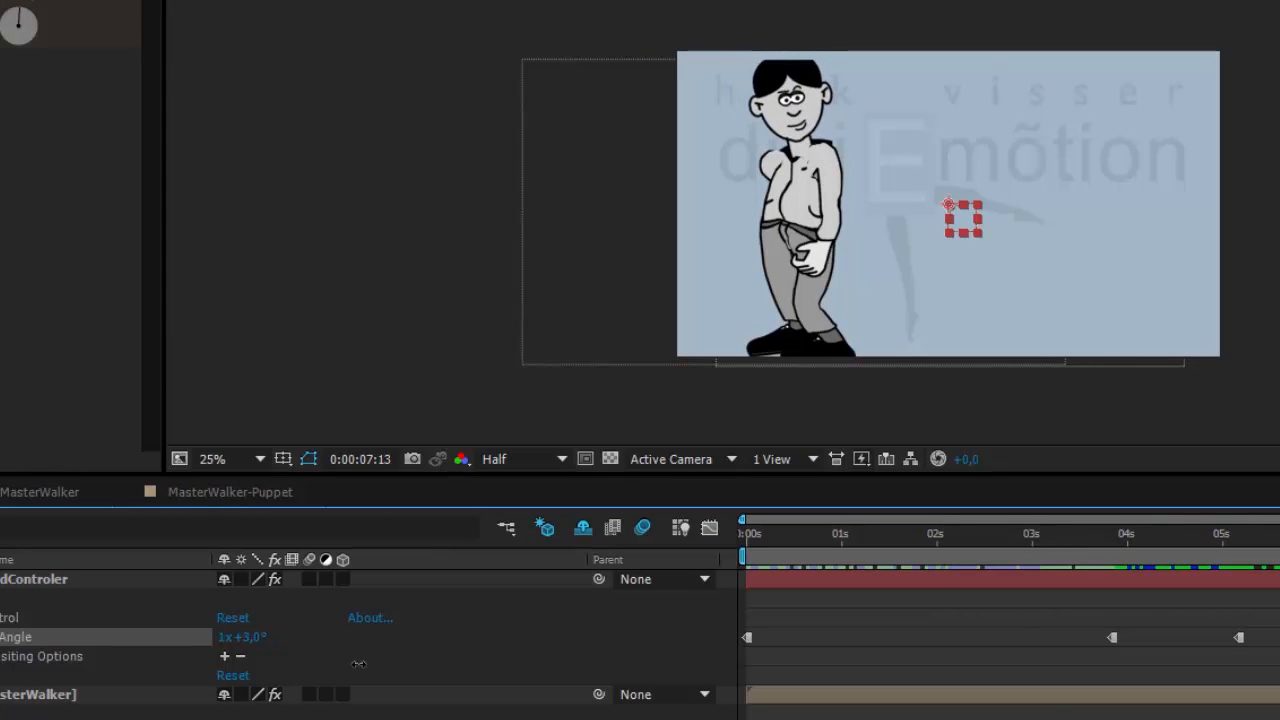
mouse_move(1279, 538)
left_mouse_down()
mouse_move(980, 540)
mouse_move(1279, 552)
left_mouse_up()
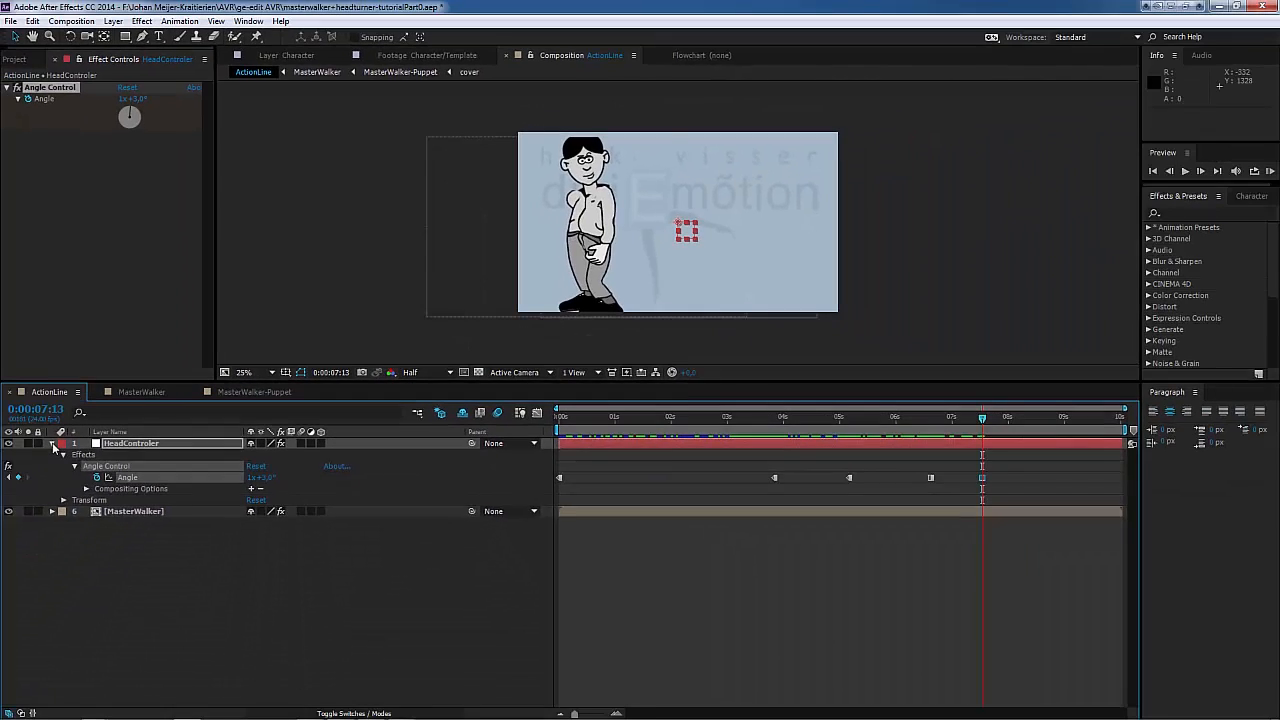
Step: Collapse the HeadControler layer and open the MasterWalker-Puppet composition by way of MasterWalker
left_click(53, 443)
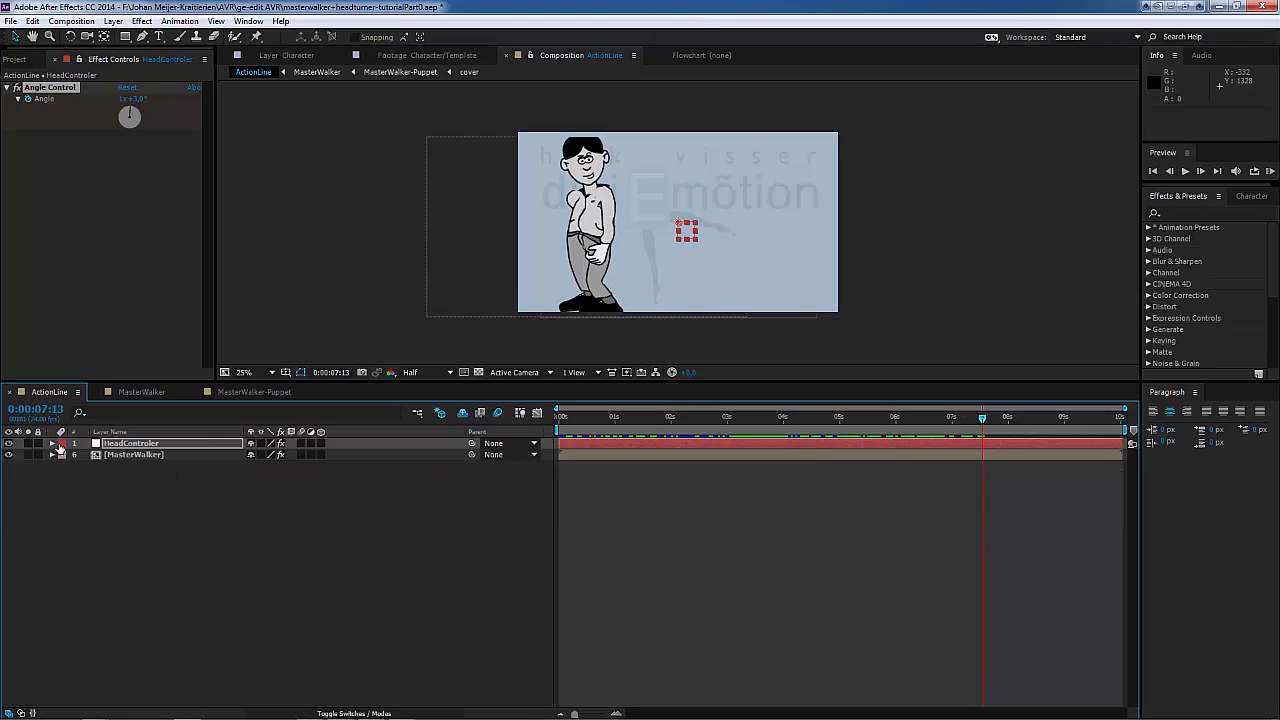
double_click(128, 455)
left_click(127, 447)
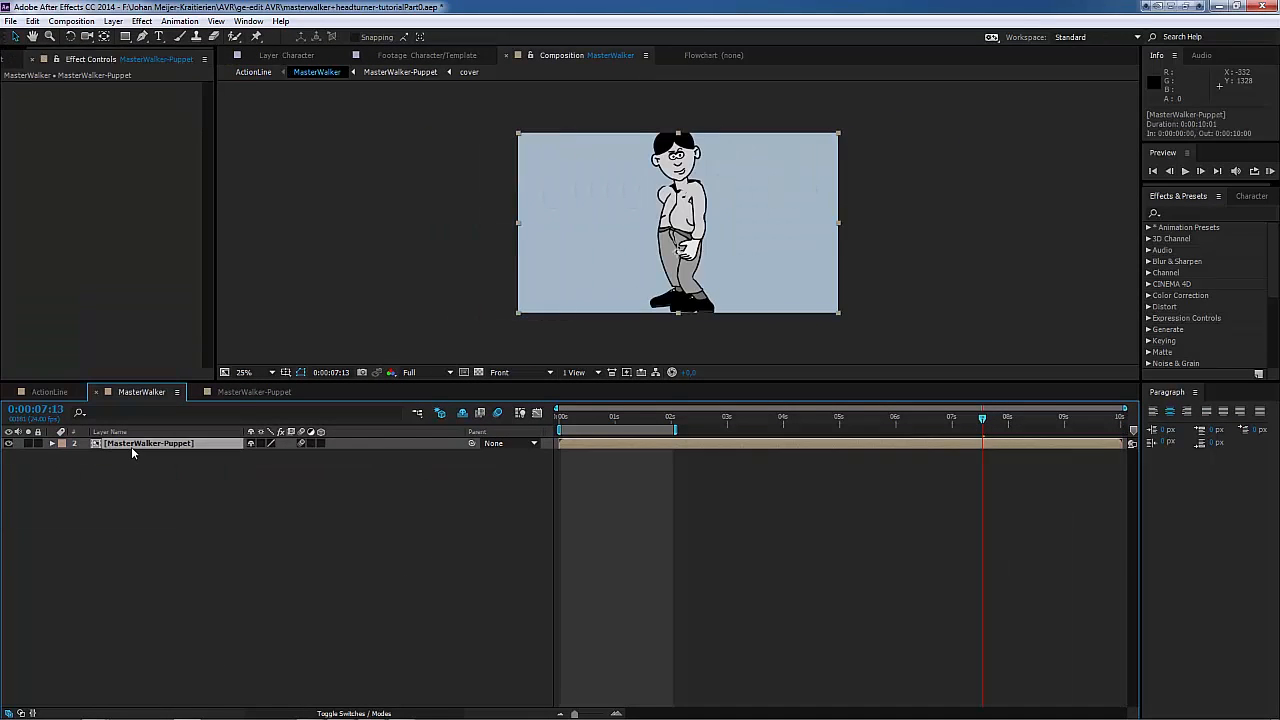
double_click(131, 446)
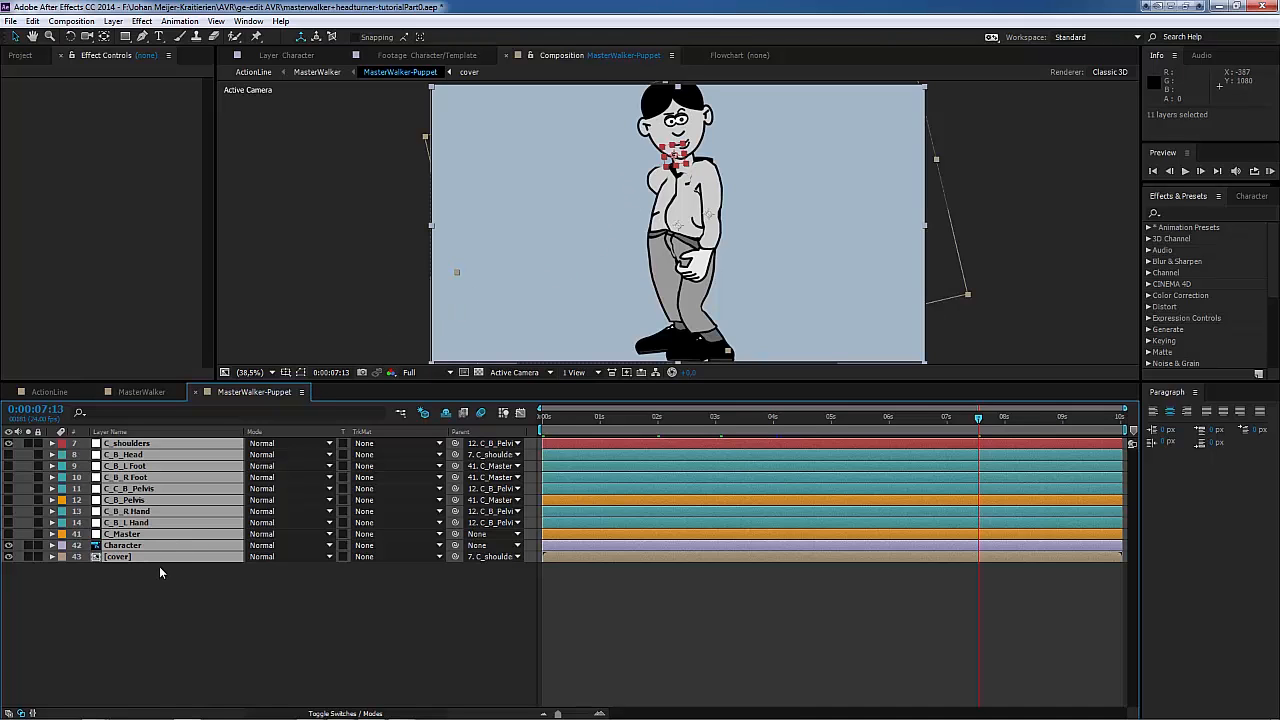
key("a")
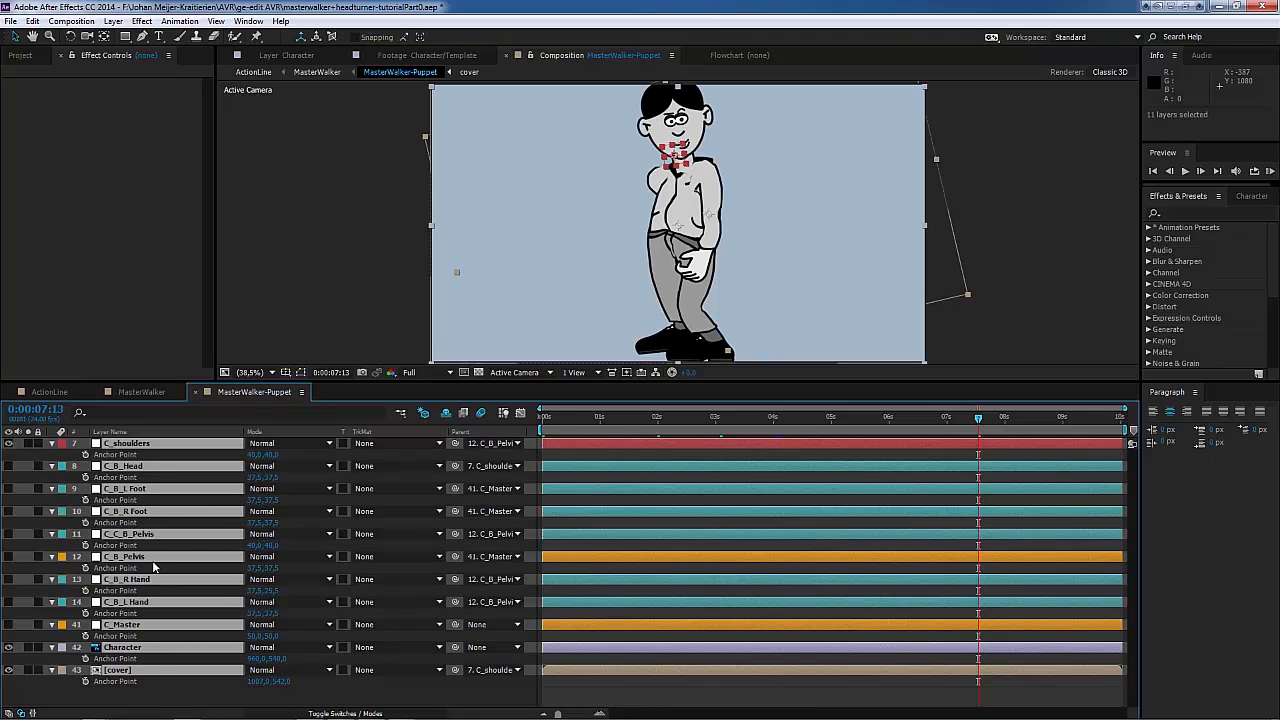
key("a")
left_click(144, 583)
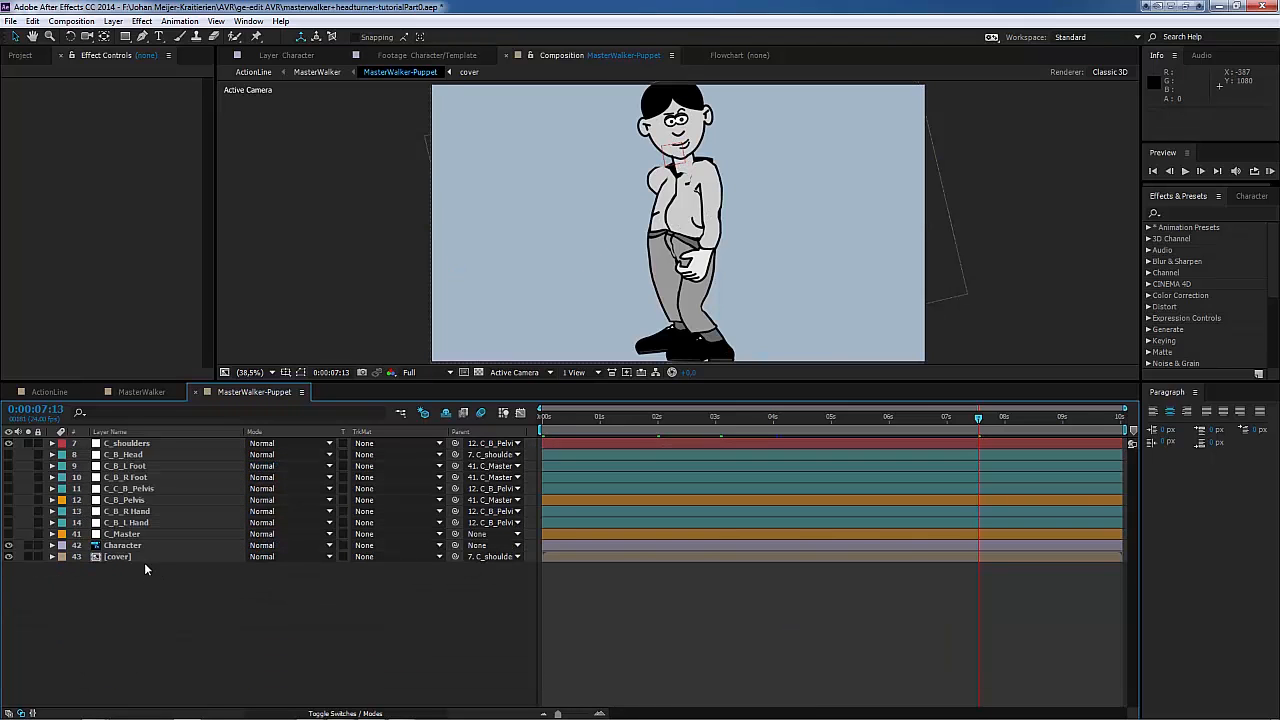
Step: Shift the head on the body by setting the cover layer's Anchor Point to 1030, 535
left_click(144, 556)
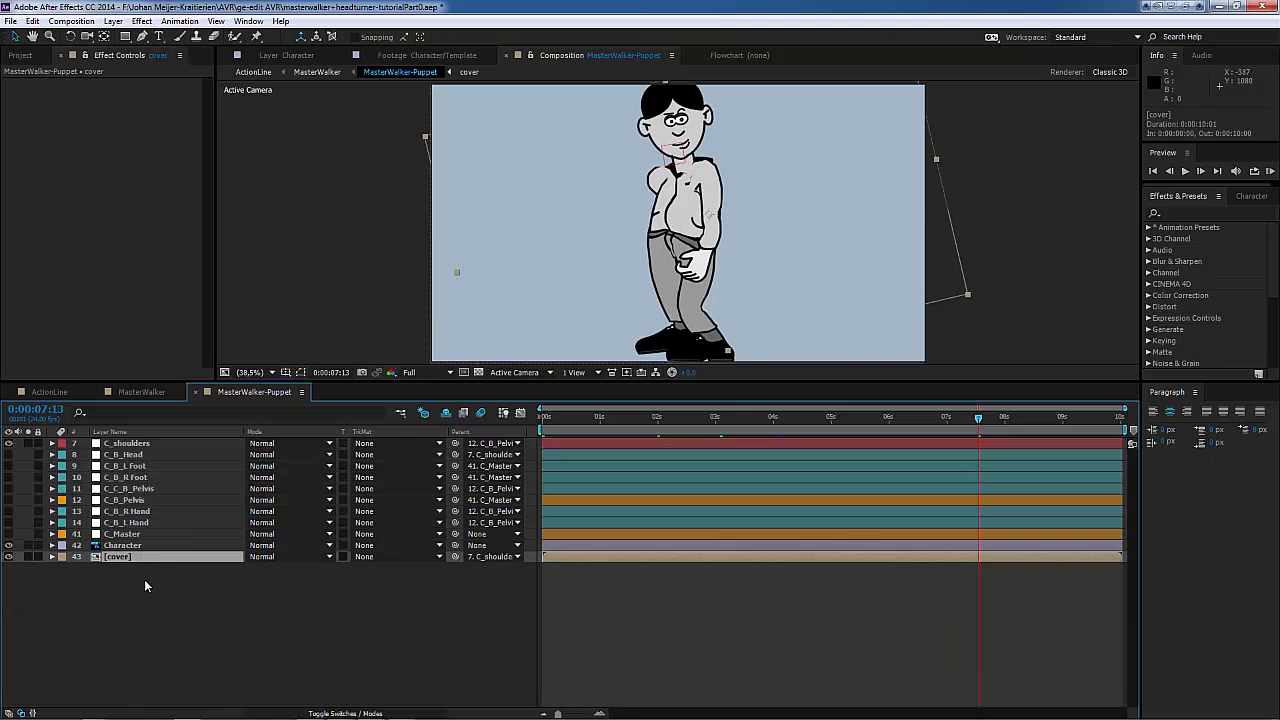
key("a")
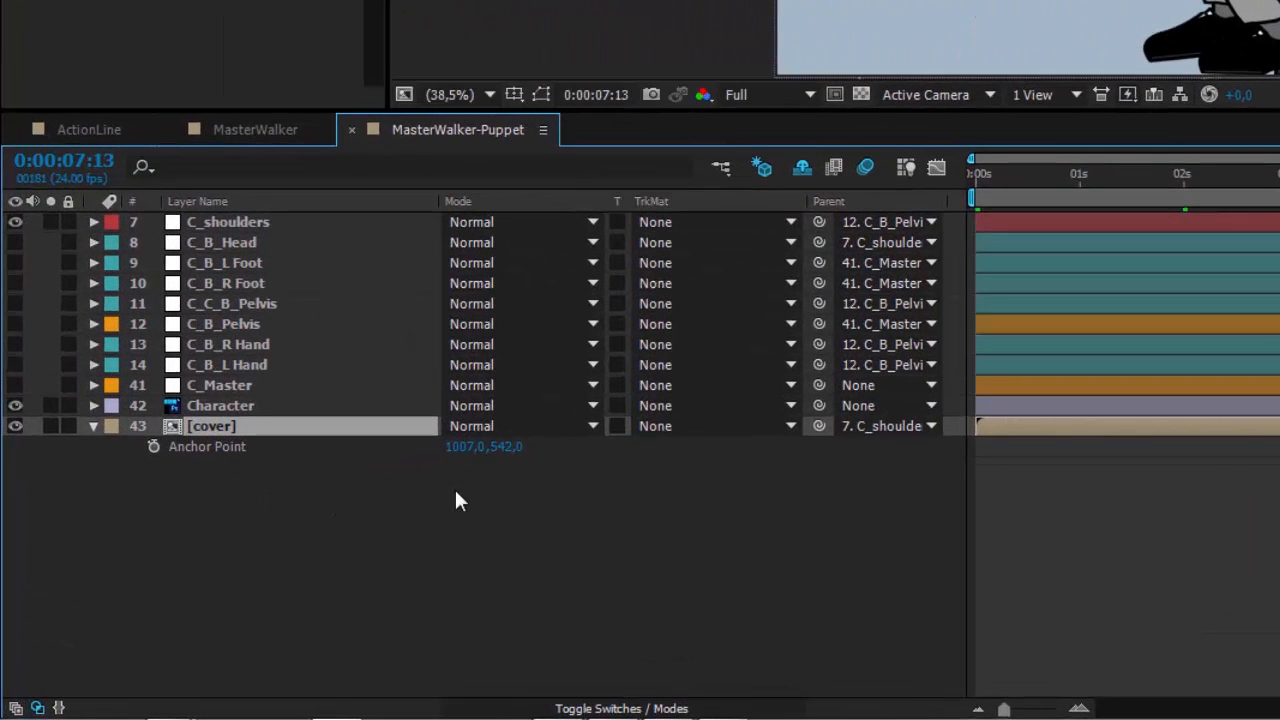
left_click_drag(462, 446, 491, 447)
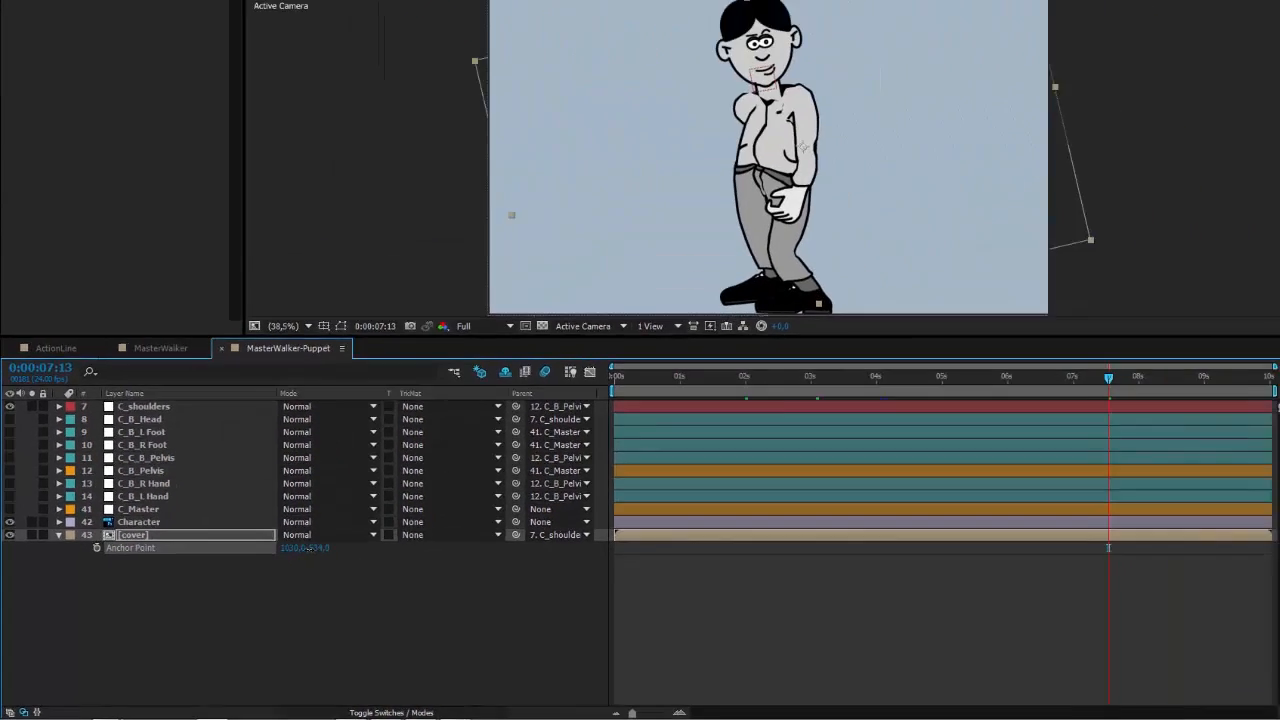
left_click_drag(309, 548, 270, 571)
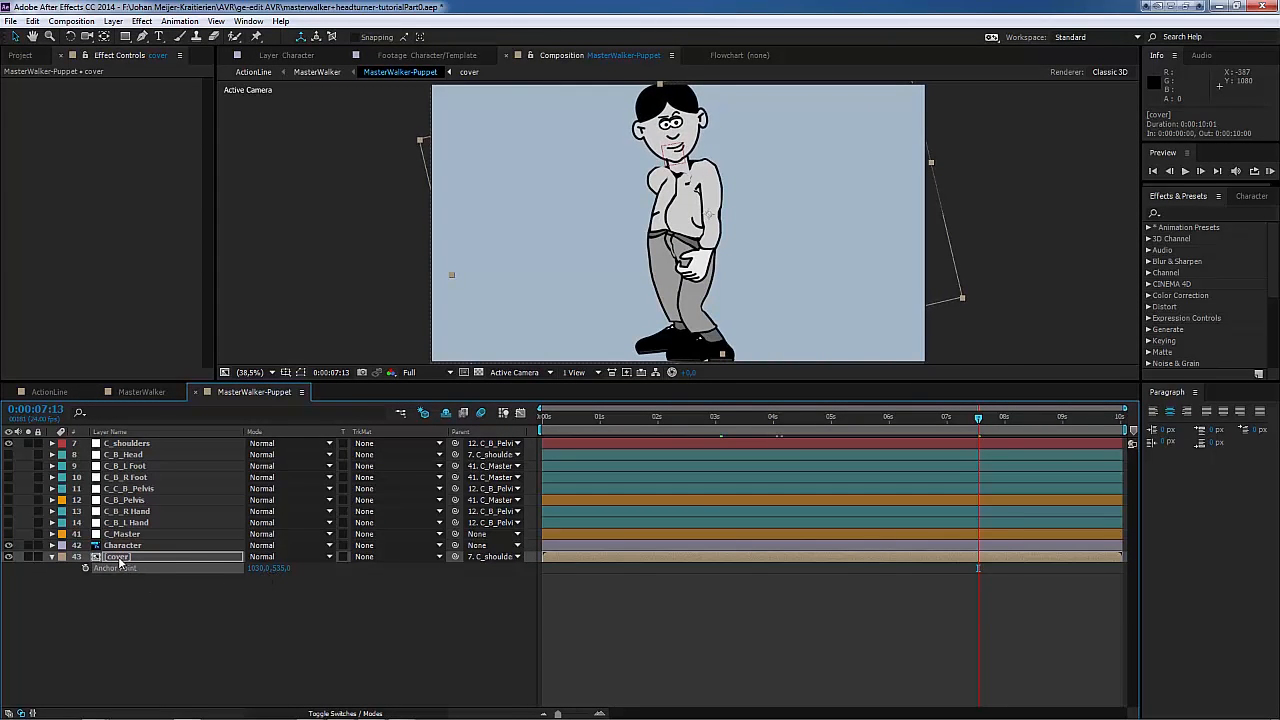
Step: Scale the cover layer to 90% in MasterWalker-Puppet
left_click(119, 559)
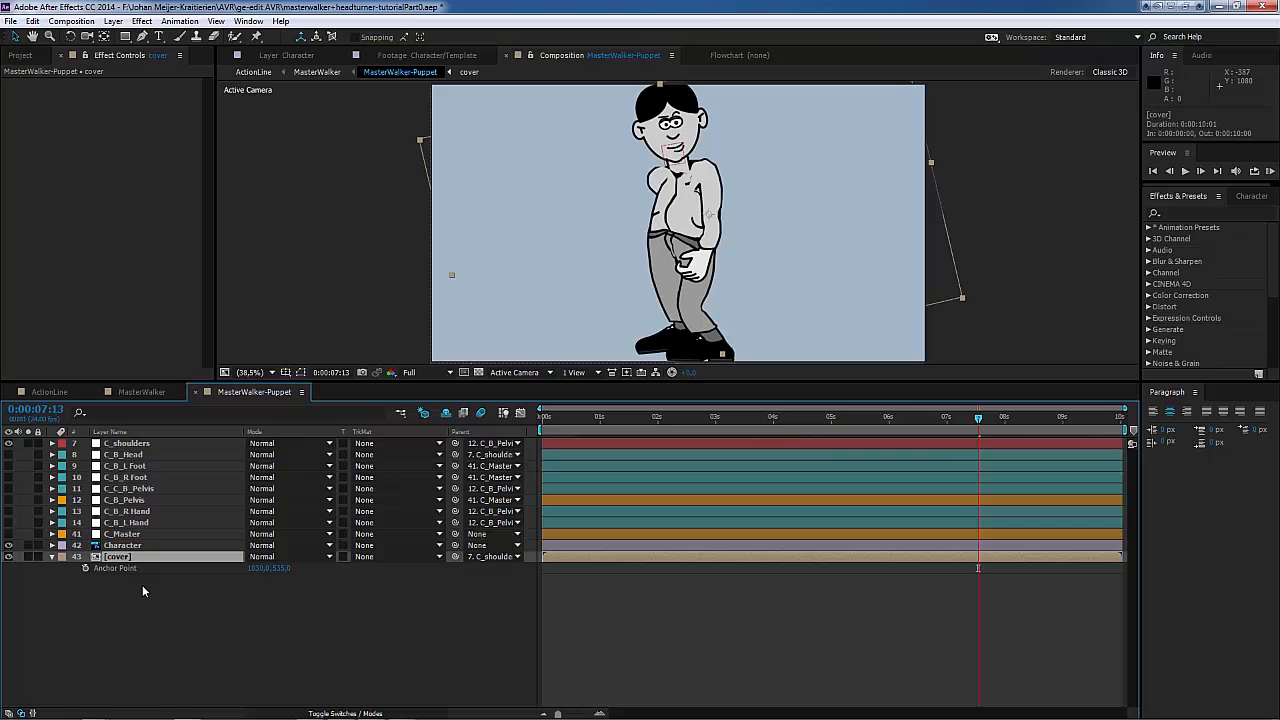
key("s")
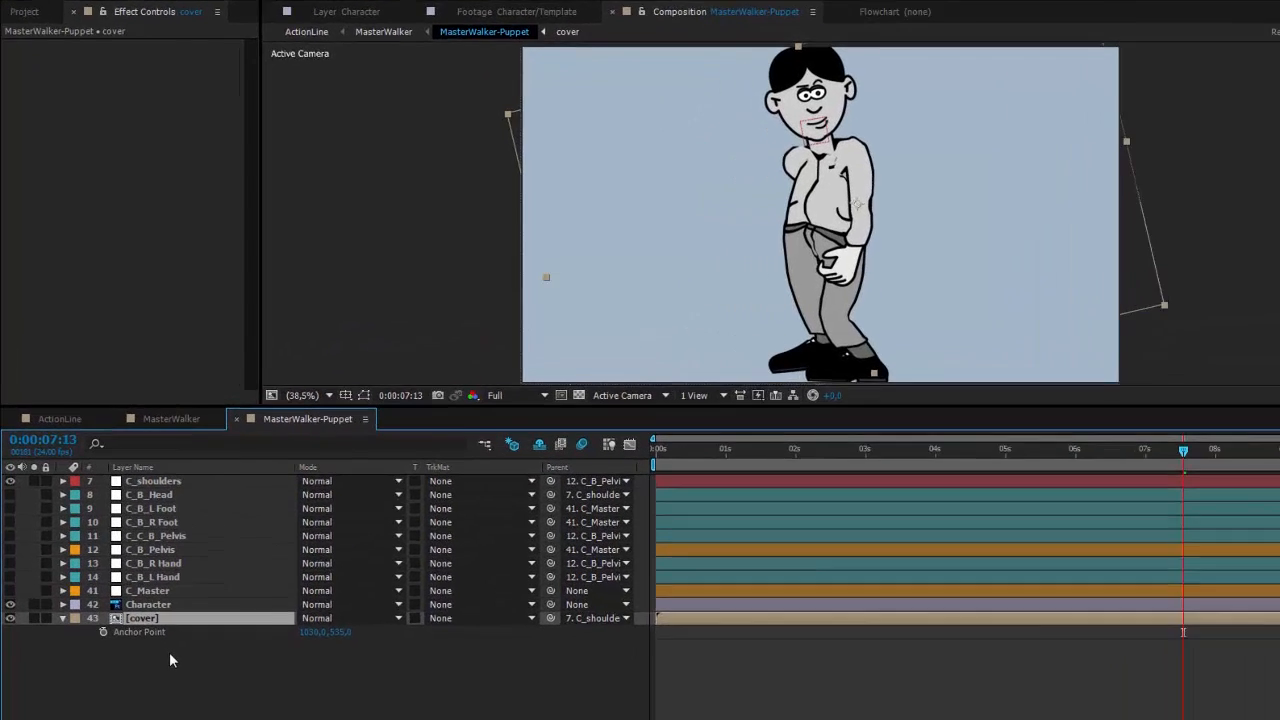
mouse_move(385, 680)
left_mouse_down()
mouse_move(365, 680)
mouse_move(385, 685)
left_mouse_up()
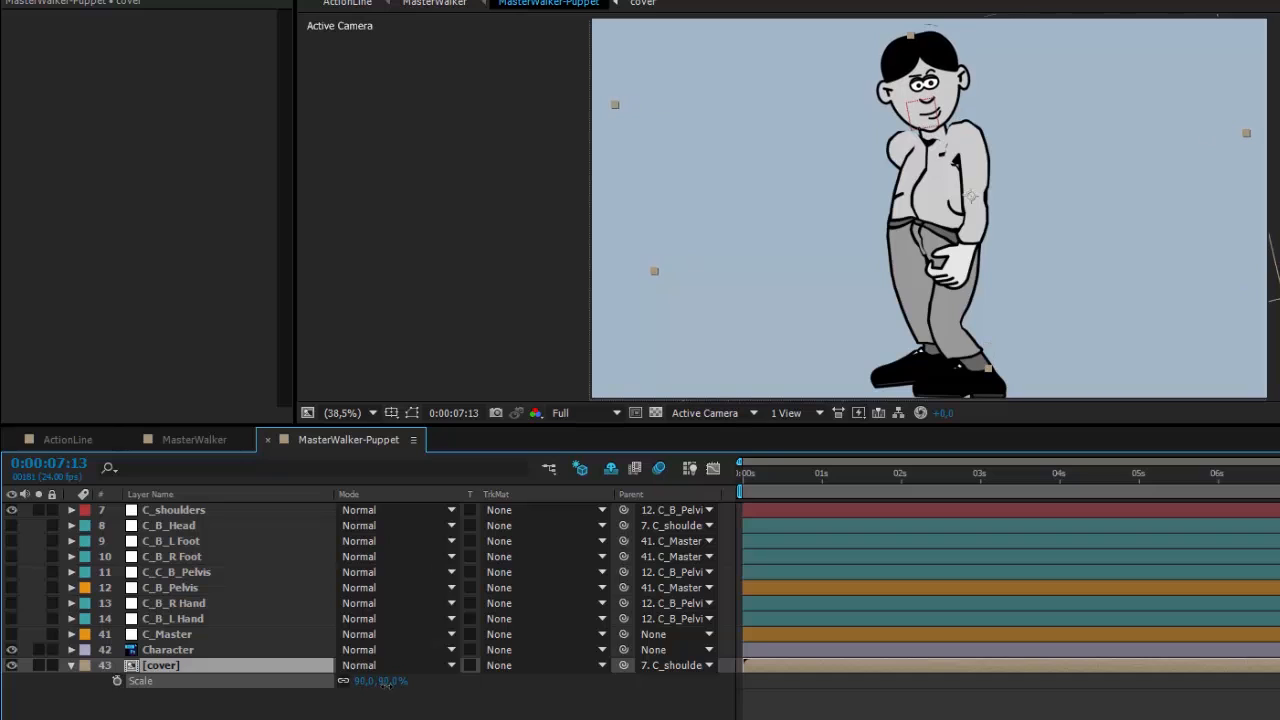
key("Return")
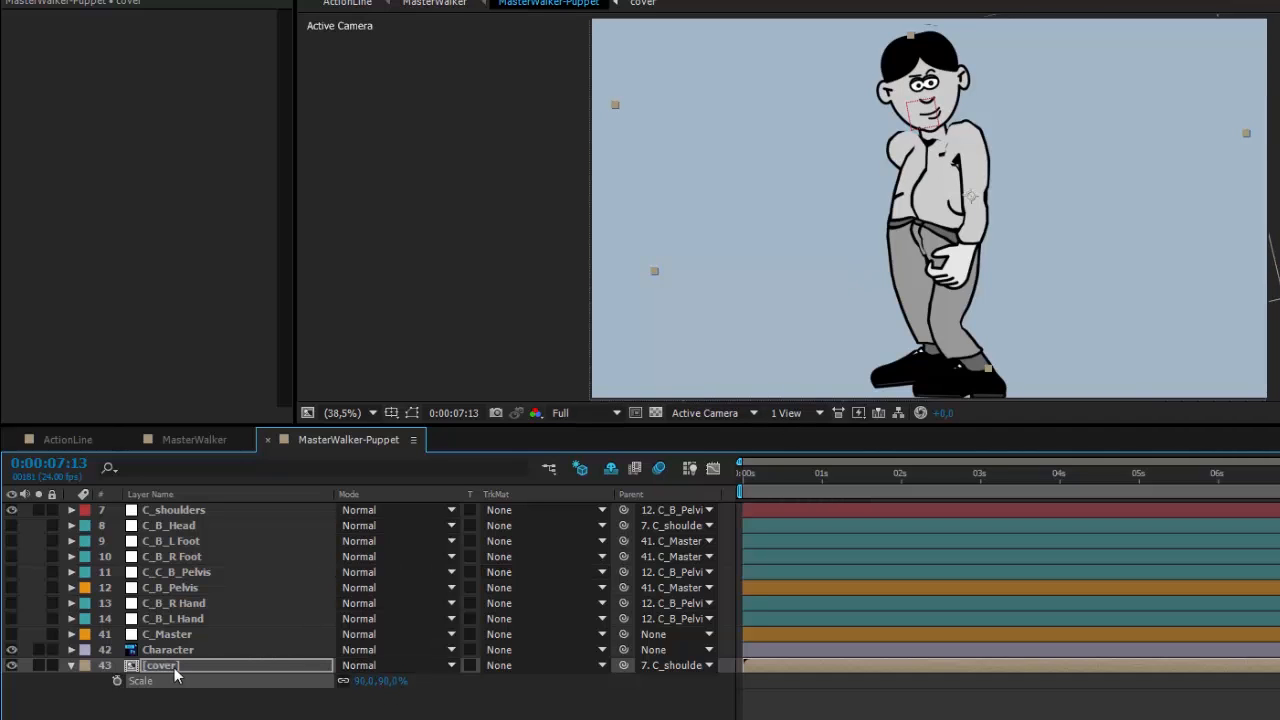
Step: Set the cover layer's Anchor Point to 1038, 560 in MasterWalker-Puppet and collapse the layer
key("a")
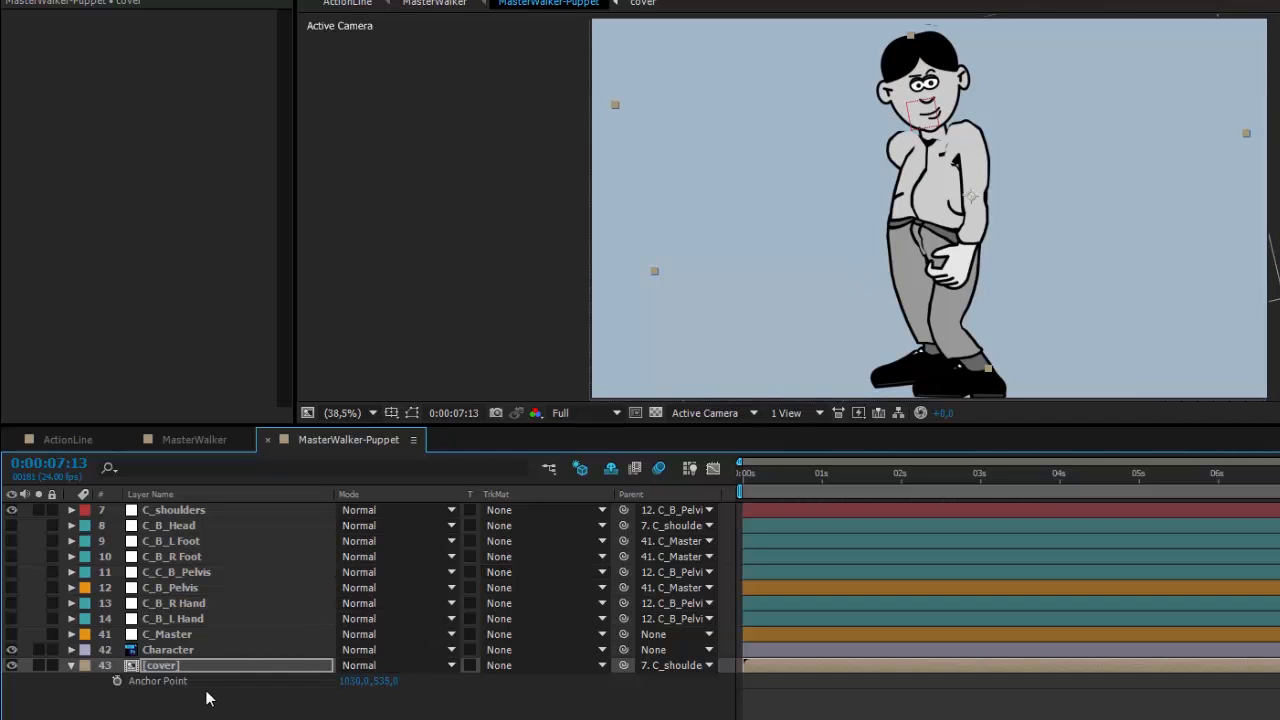
mouse_move(386, 682)
left_mouse_down()
mouse_move(426, 673)
mouse_move(362, 680)
left_mouse_up()
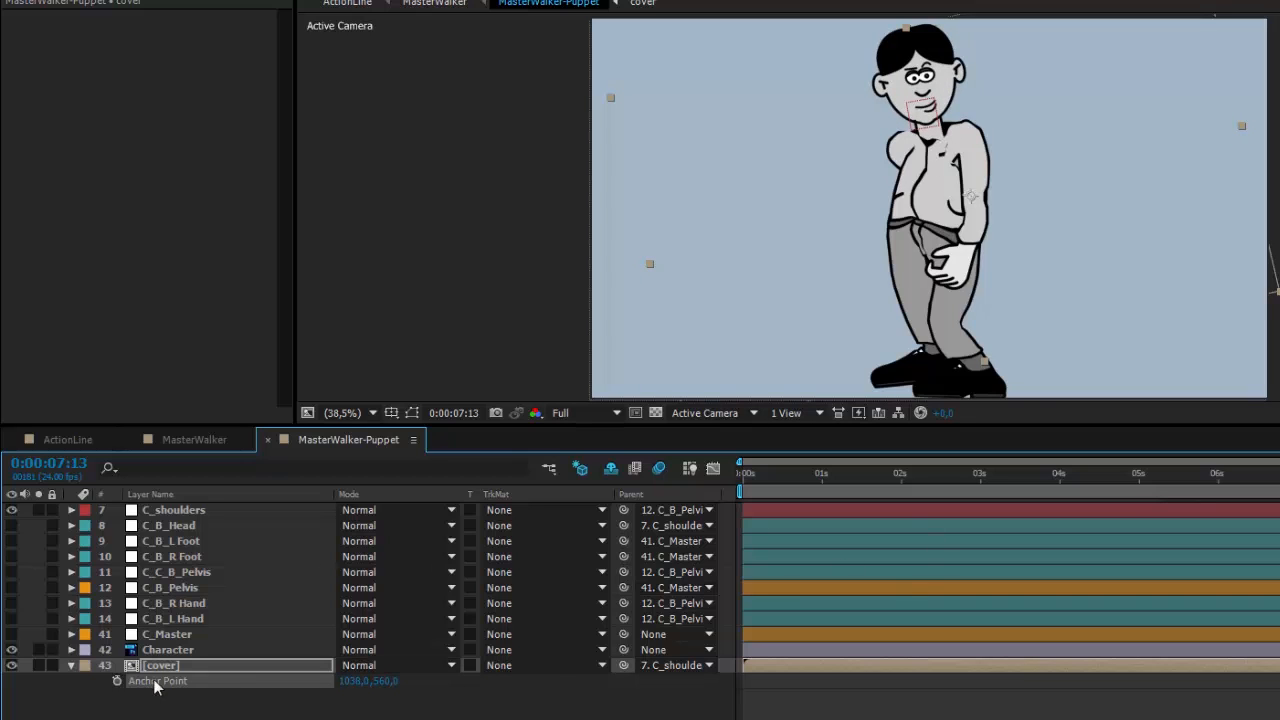
left_click(72, 666)
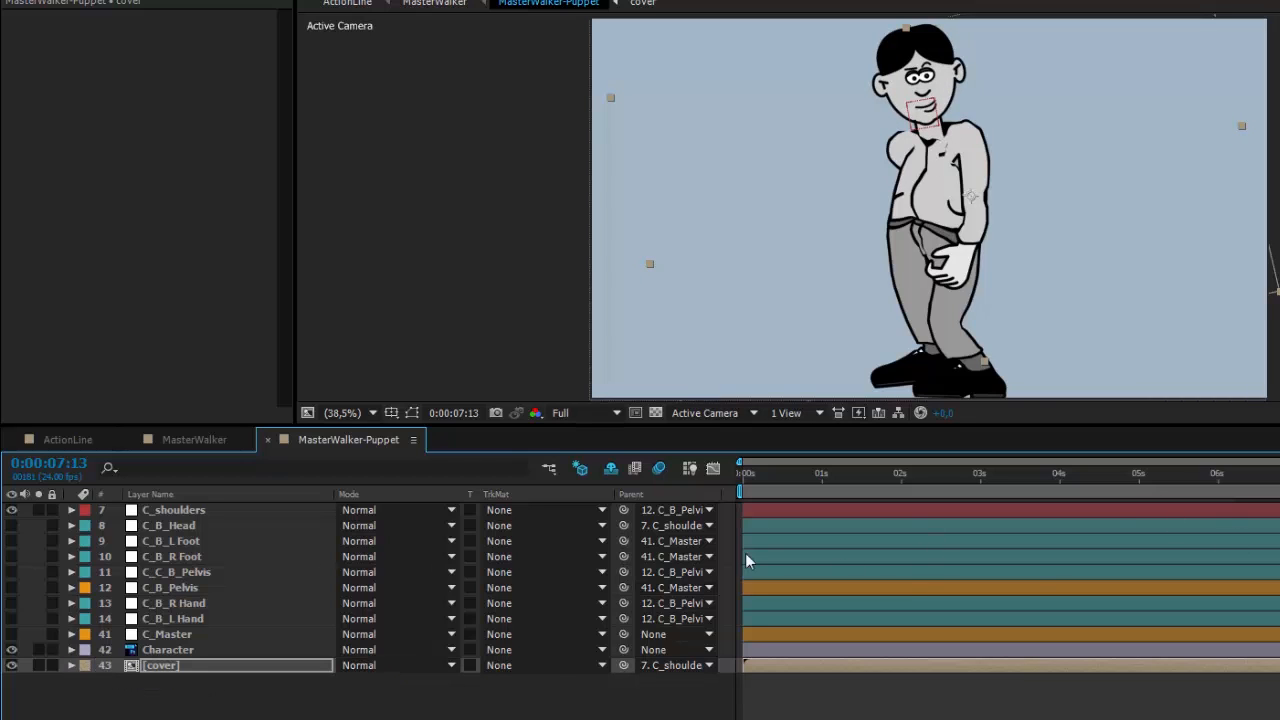
Step: Return to the ActionLine composition and scrub through the walk to check how the head sits on the body
left_click(95, 438)
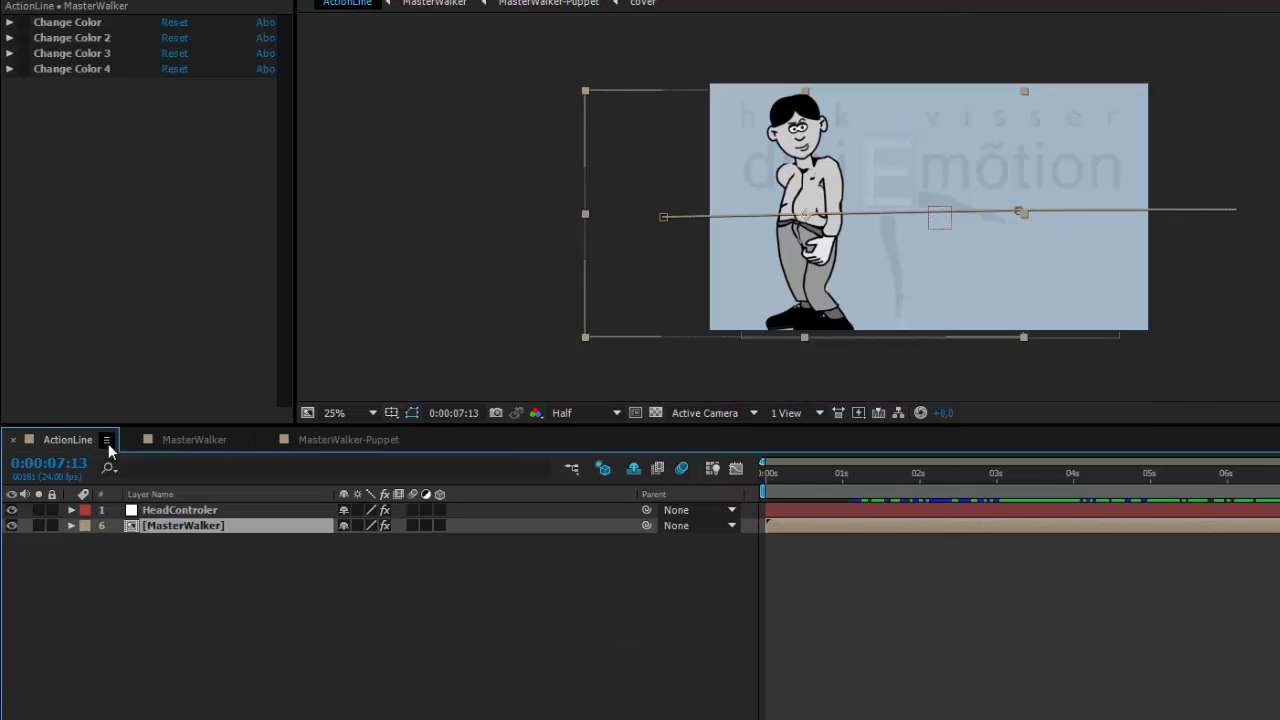
left_click_drag(1279, 480, 1014, 496)
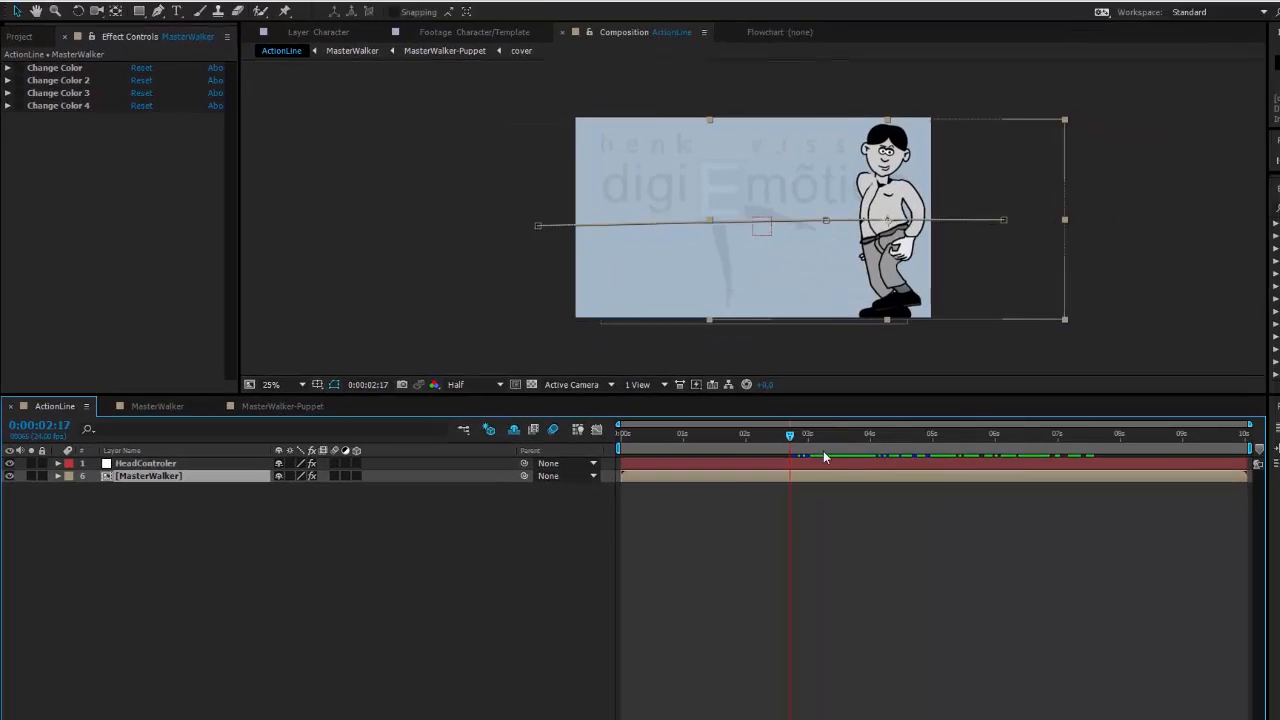
left_click_drag(824, 457, 1005, 470)
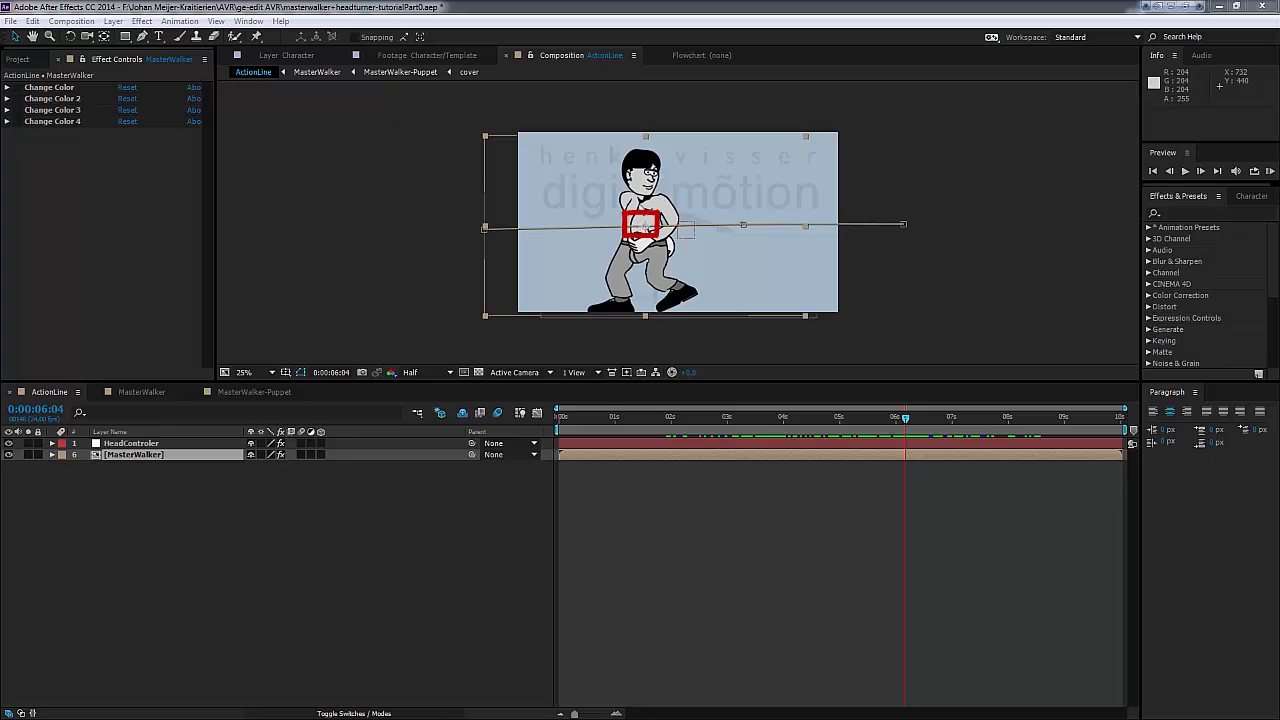
Step: Switch to Flash, show the HeadPositionGuide layer in CHARACTERTutorial .fla, and scrub the main timeline through to frame 115
key("alt+Tab")
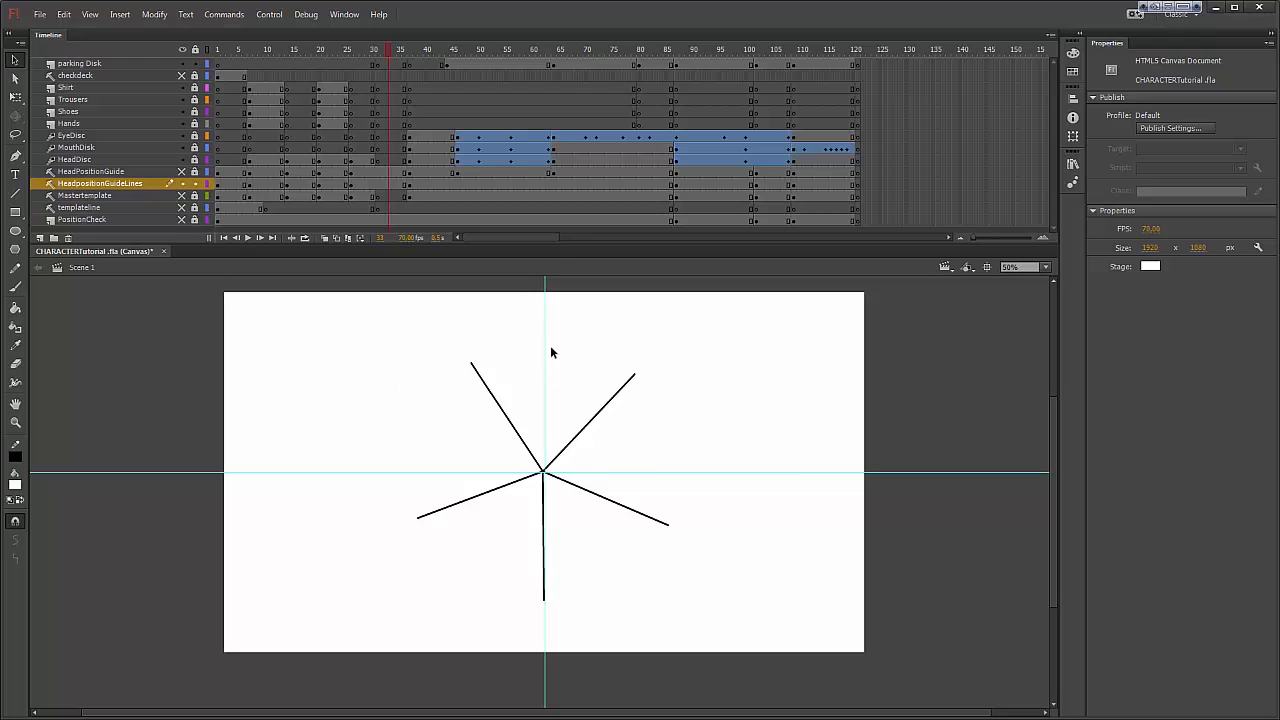
left_click(182, 172)
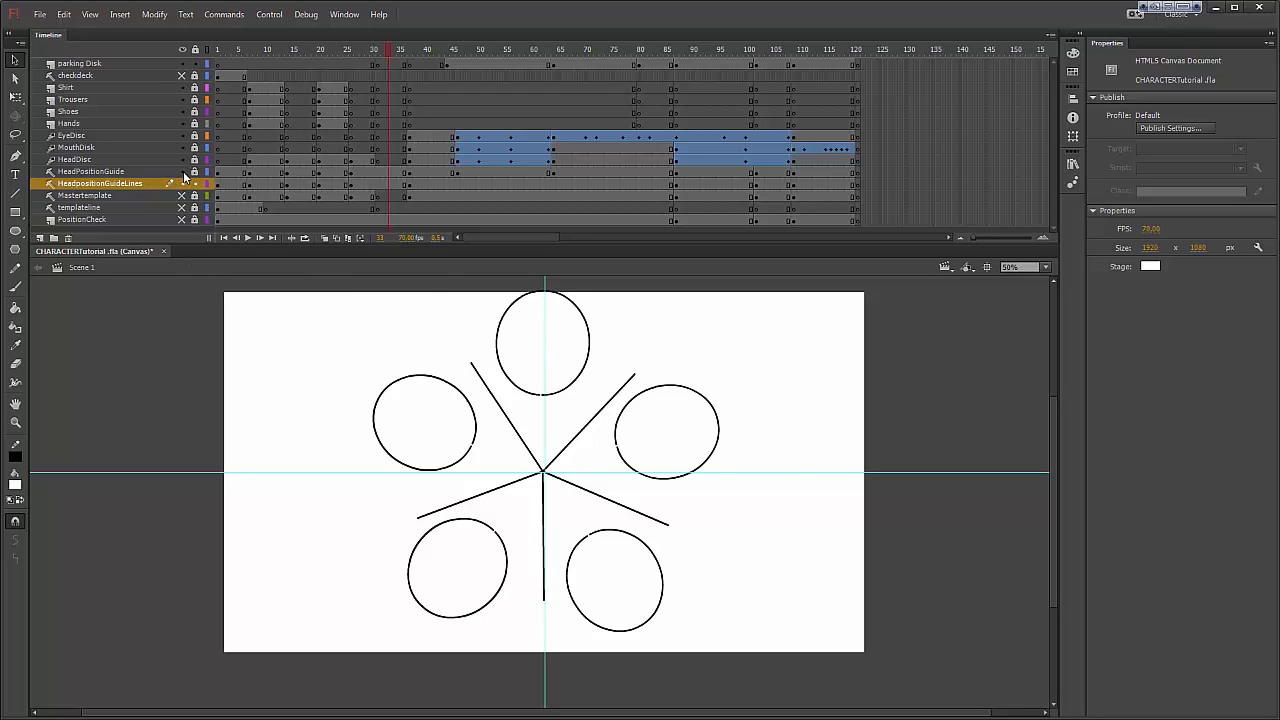
left_click_drag(390, 53, 420, 54)
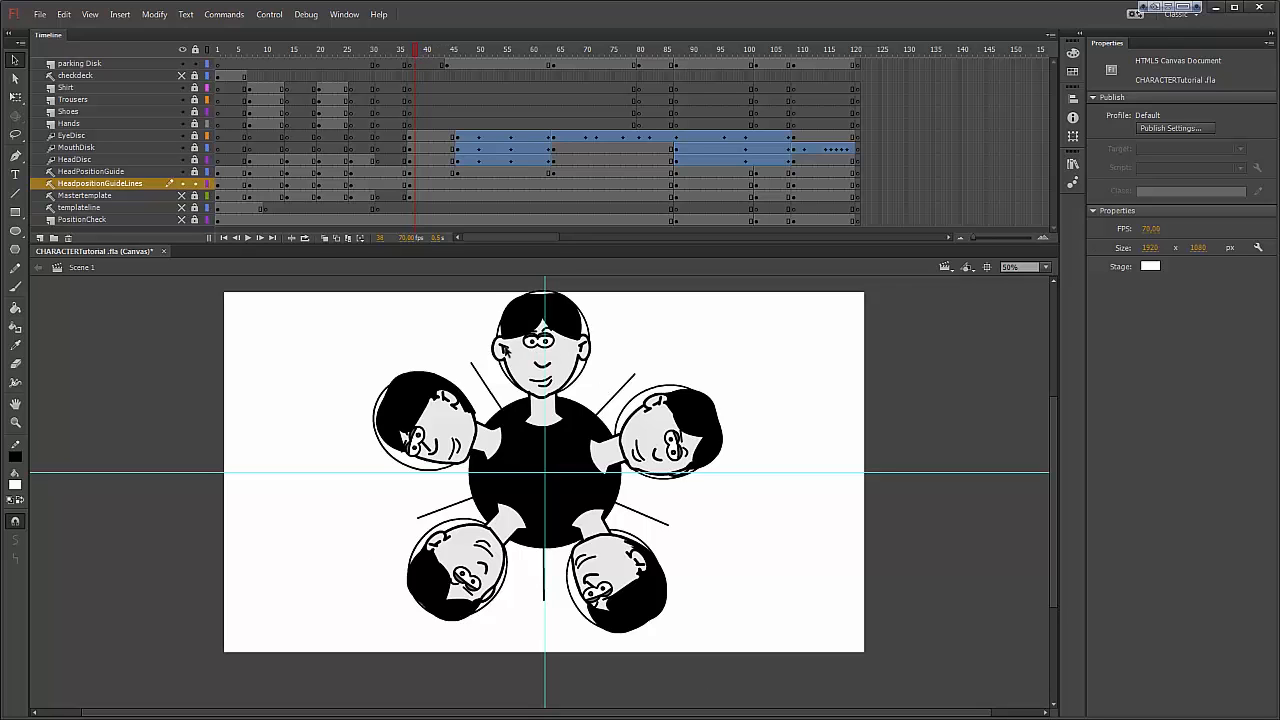
mouse_move(418, 55)
left_mouse_down()
mouse_move(568, 86)
mouse_move(552, 74)
mouse_move(818, 97)
left_mouse_up()
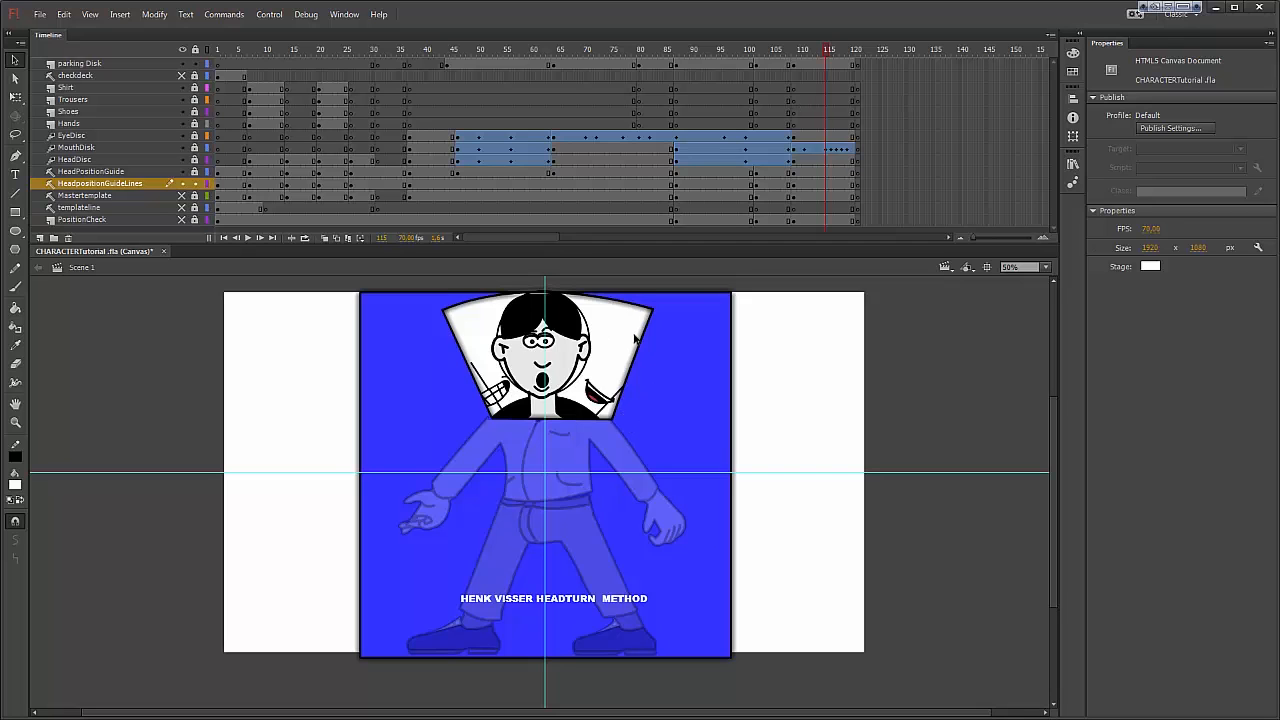
Step: Open the Parkingdisc symbol for editing and scrub its timeline to examine how its window shape animates
left_click(620, 520)
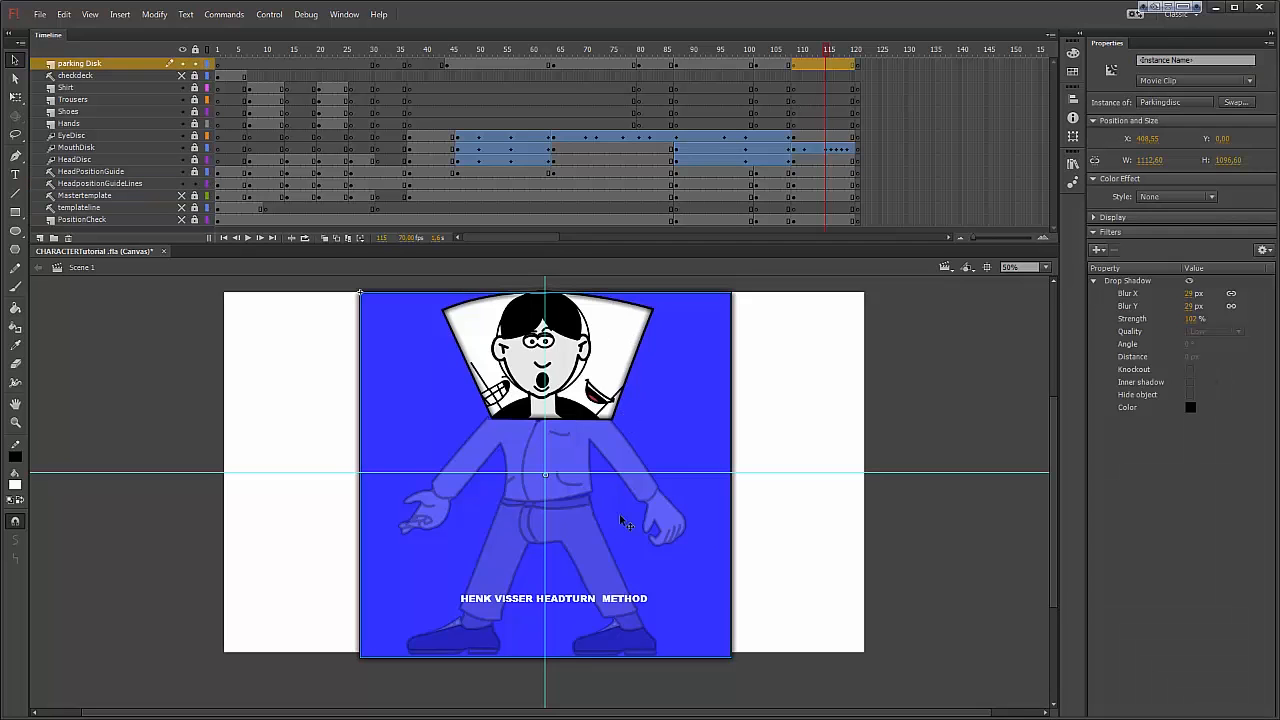
double_click(663, 410)
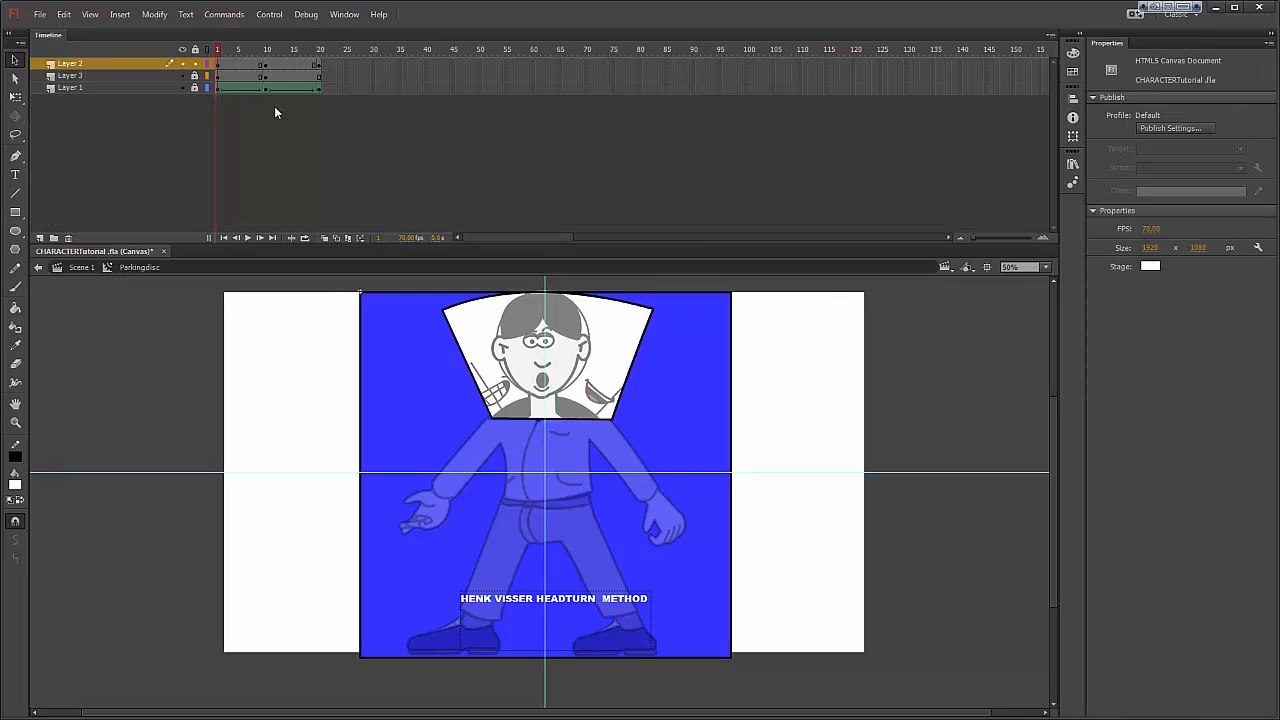
left_click_drag(219, 44, 317, 69)
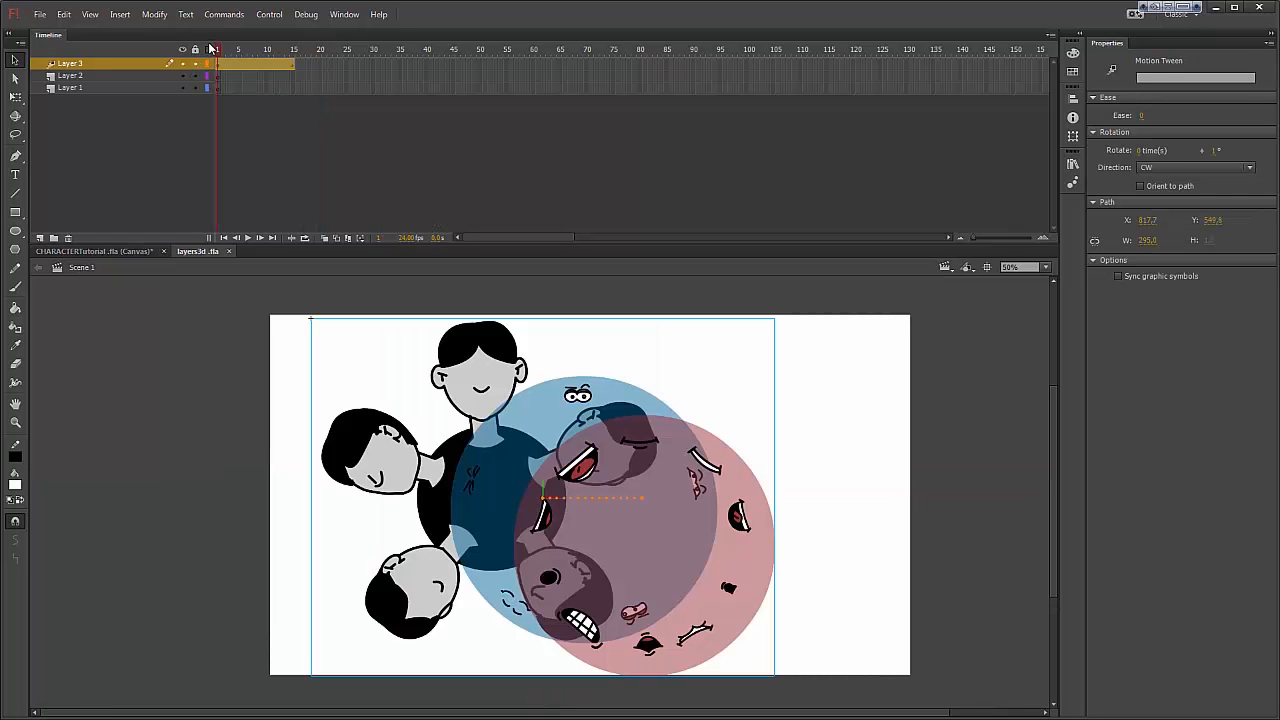
Step: Scrub the Layer 3 motion tween in layers3d .fla to examine how the head, eye and mouth discs stack
left_click_drag(219, 51, 291, 63)
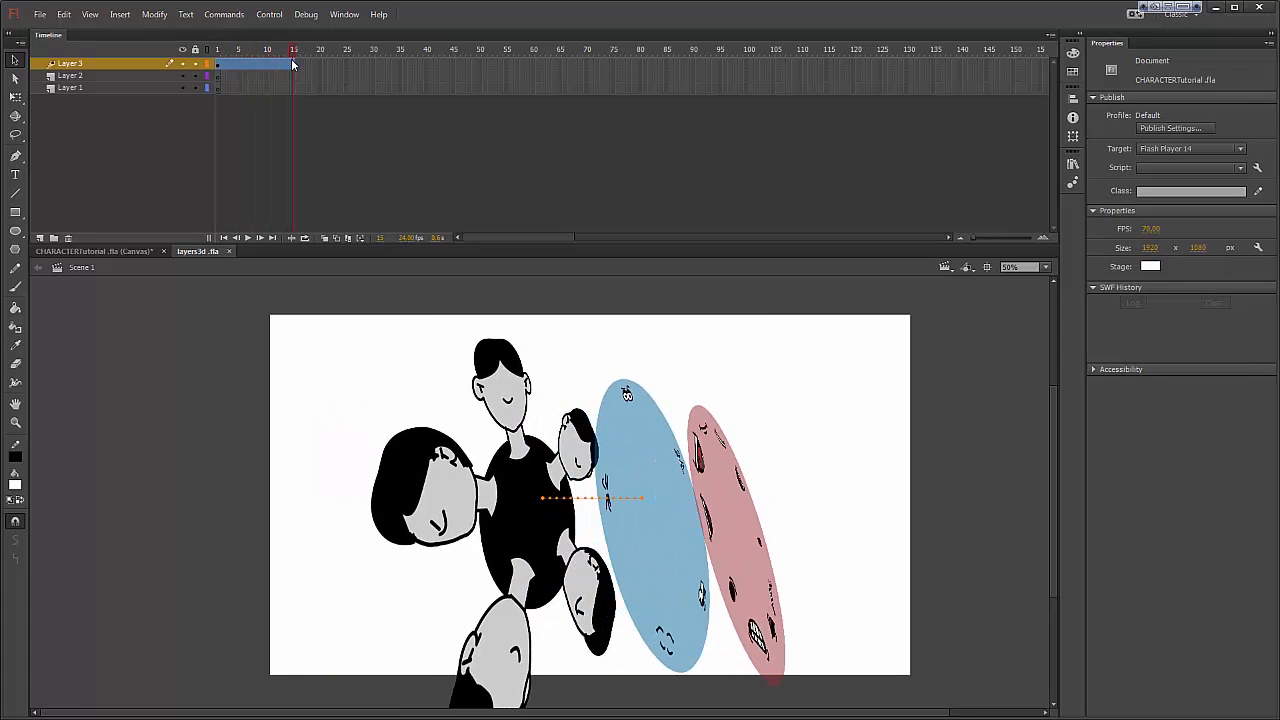
left_click_drag(293, 64, 245, 65)
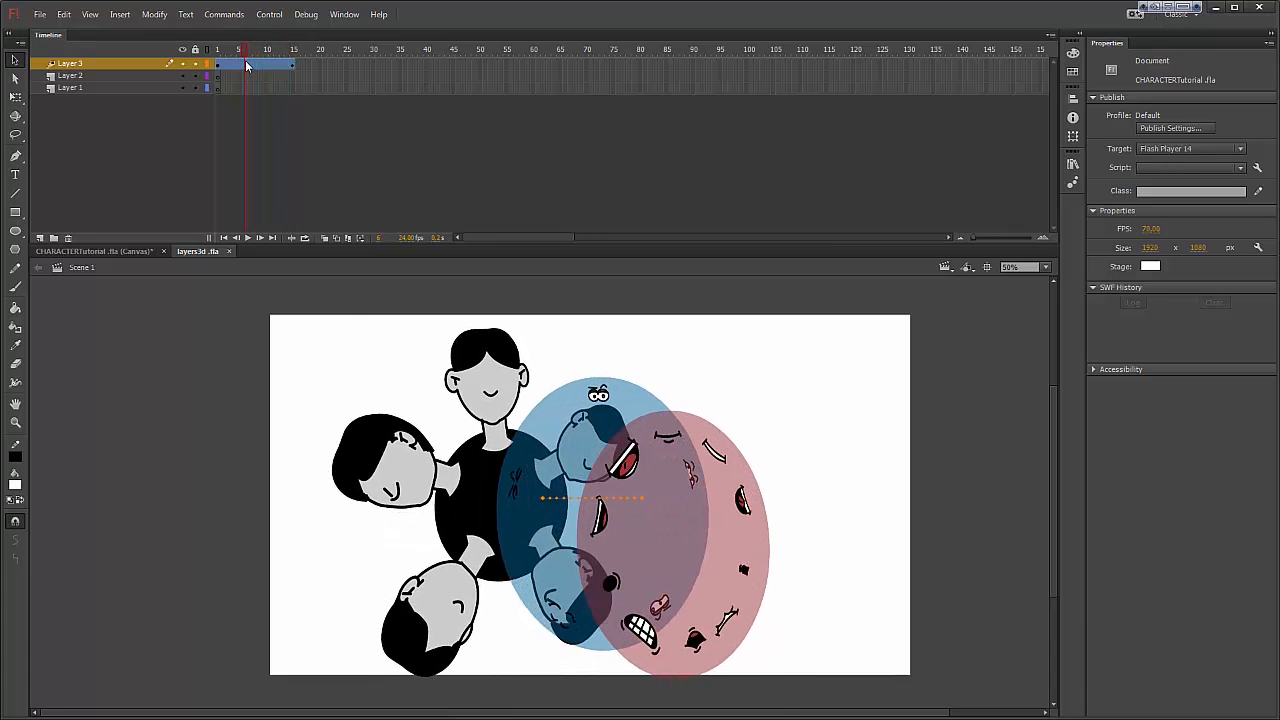
left_click(500, 366)
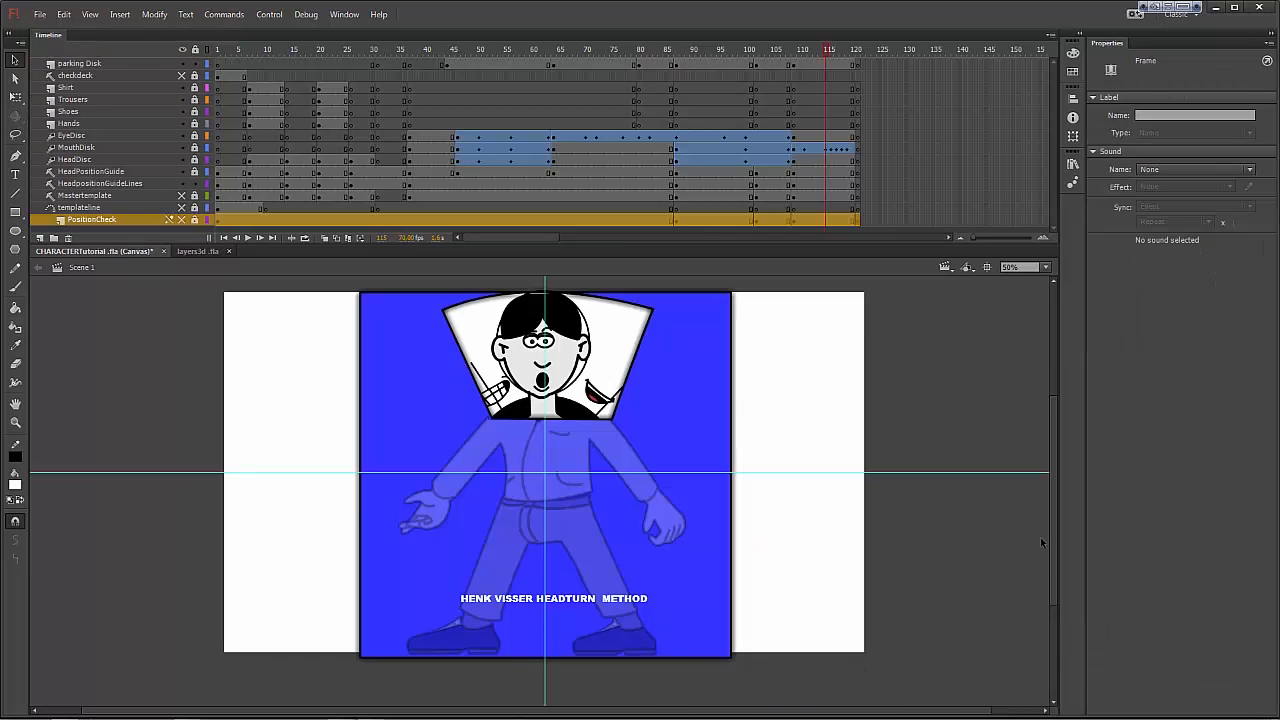
Step: Show the PositionCheck layer in CHARACTERTutorial .fla and move it above parking Disk, checking the artwork against its circles
left_click(182, 219)
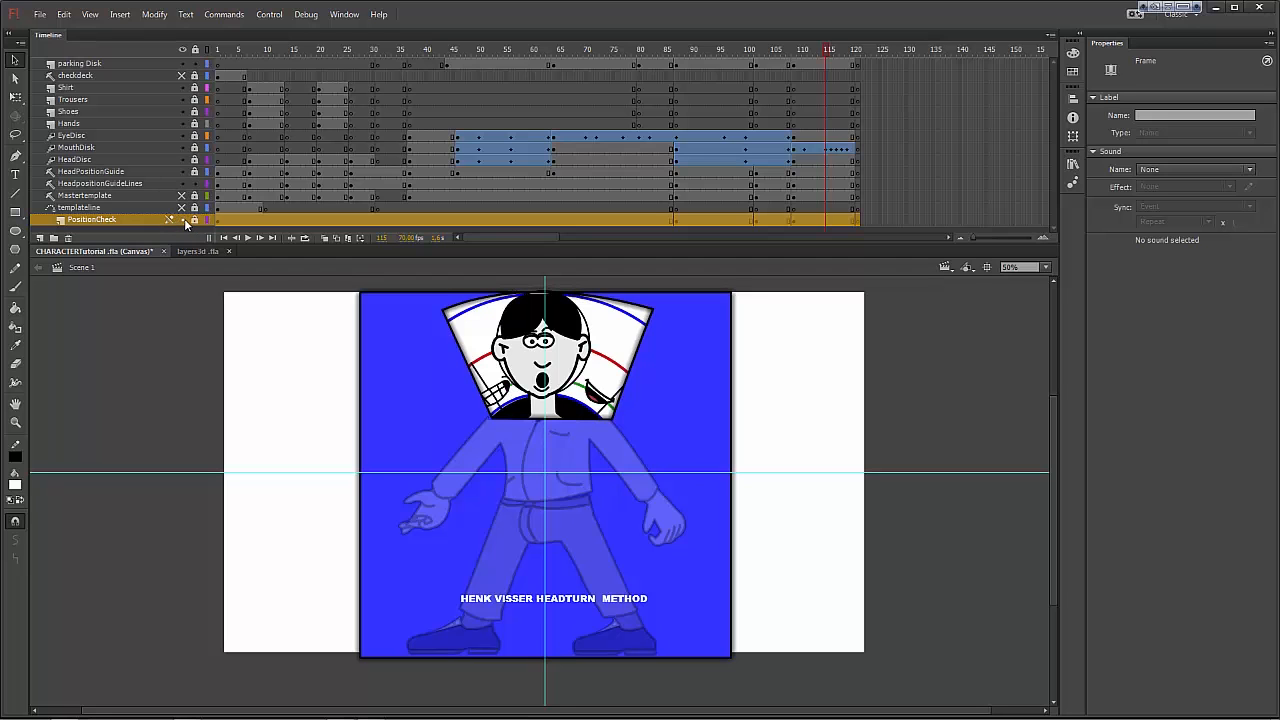
left_click_drag(116, 55, 116, 57)
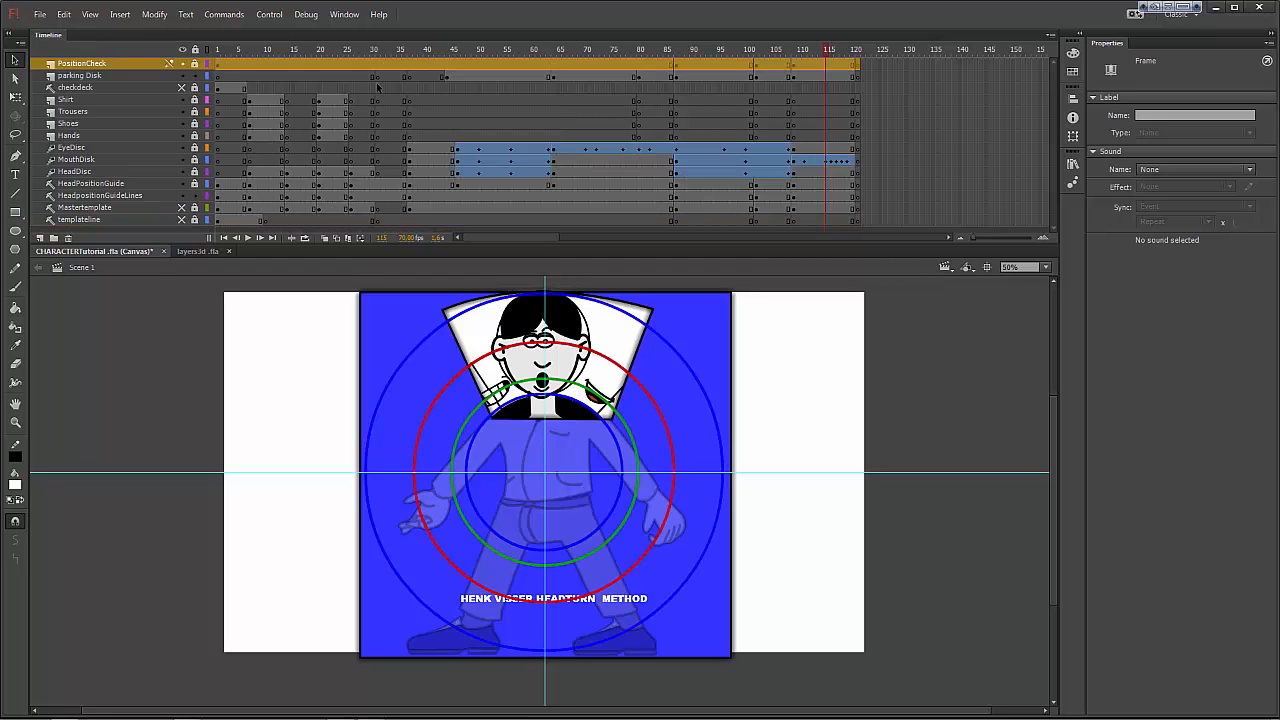
mouse_move(826, 53)
left_mouse_down()
mouse_move(780, 50)
mouse_move(840, 57)
mouse_move(814, 58)
left_mouse_up()
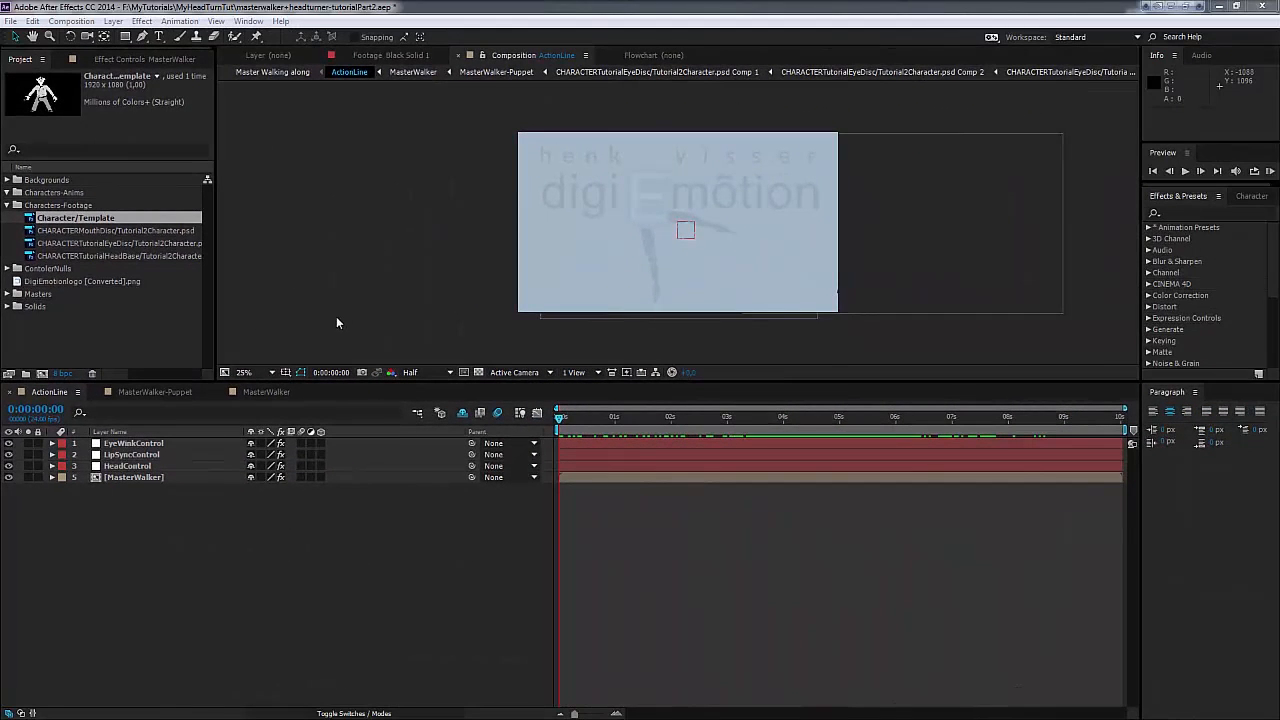
Step: In After Effects, reveal the Angle keyframes of EyeWinkControl, LipSyncControl and HeadControl in ActionLine and scrub through the animation
left_click(128, 445)
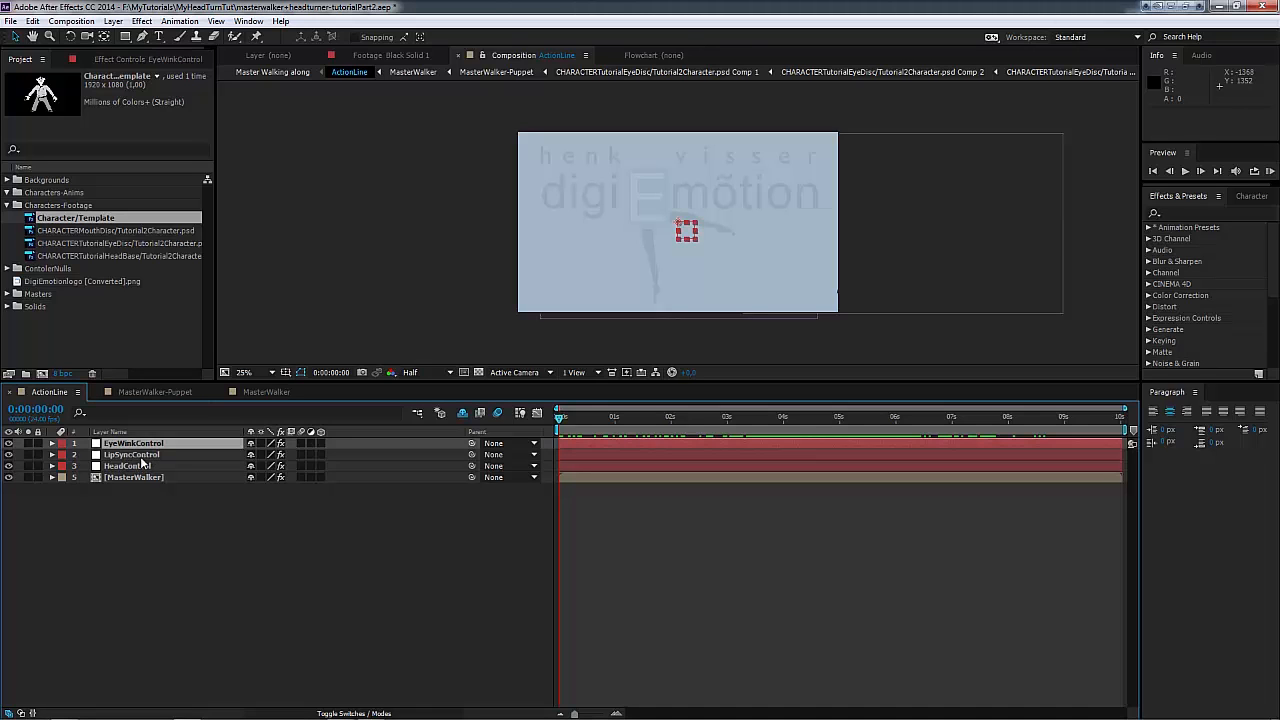
left_click(142, 458, "shift")
left_click(141, 467, "shift")
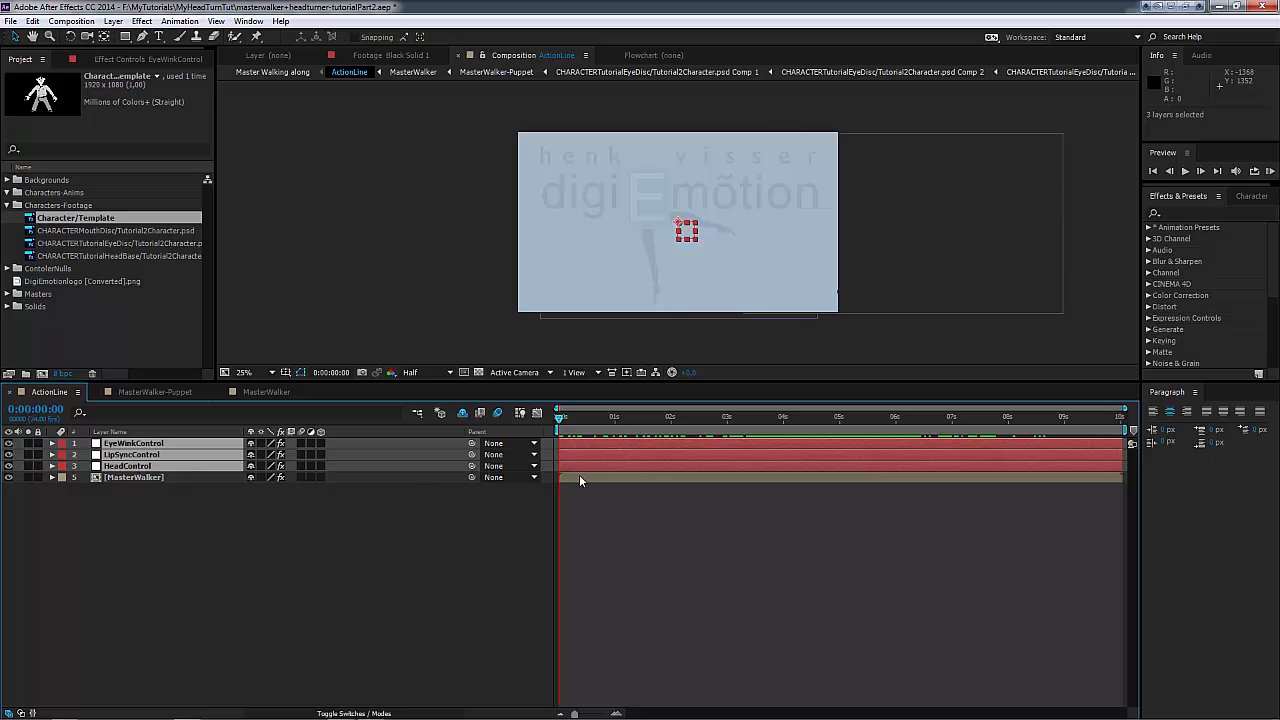
key("u")
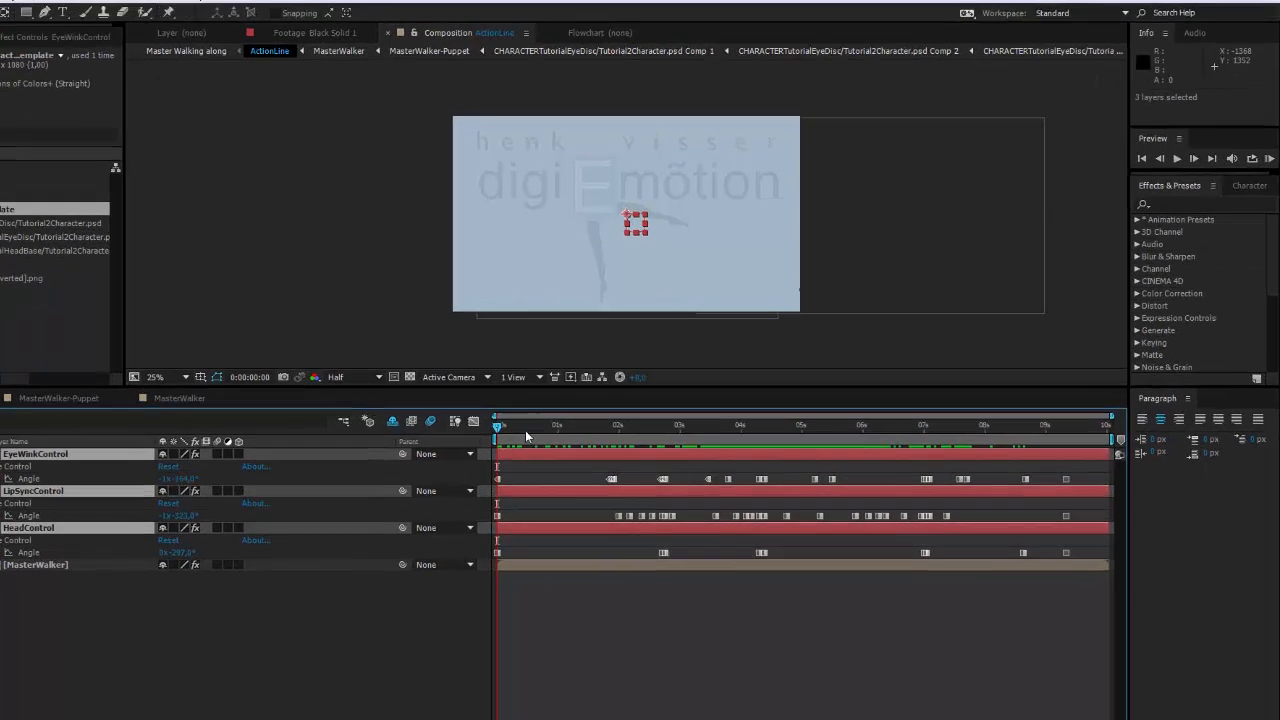
left_click_drag(595, 419, 702, 442)
mouse_move(404, 507)
left_mouse_down()
mouse_move(666, 558)
mouse_move(649, 545)
mouse_move(493, 534)
mouse_move(565, 553)
mouse_move(896, 597)
mouse_move(782, 590)
mouse_move(697, 560)
mouse_move(493, 546)
left_mouse_up()
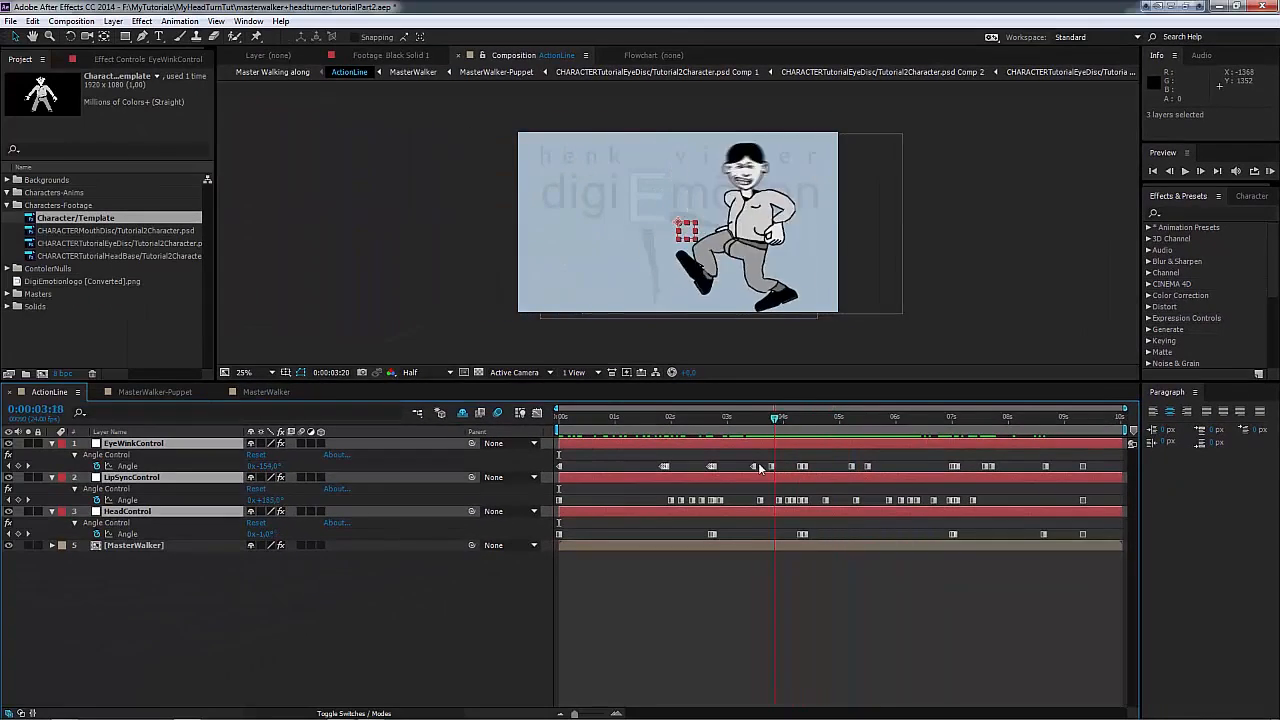
left_click_drag(760, 468, 752, 420)
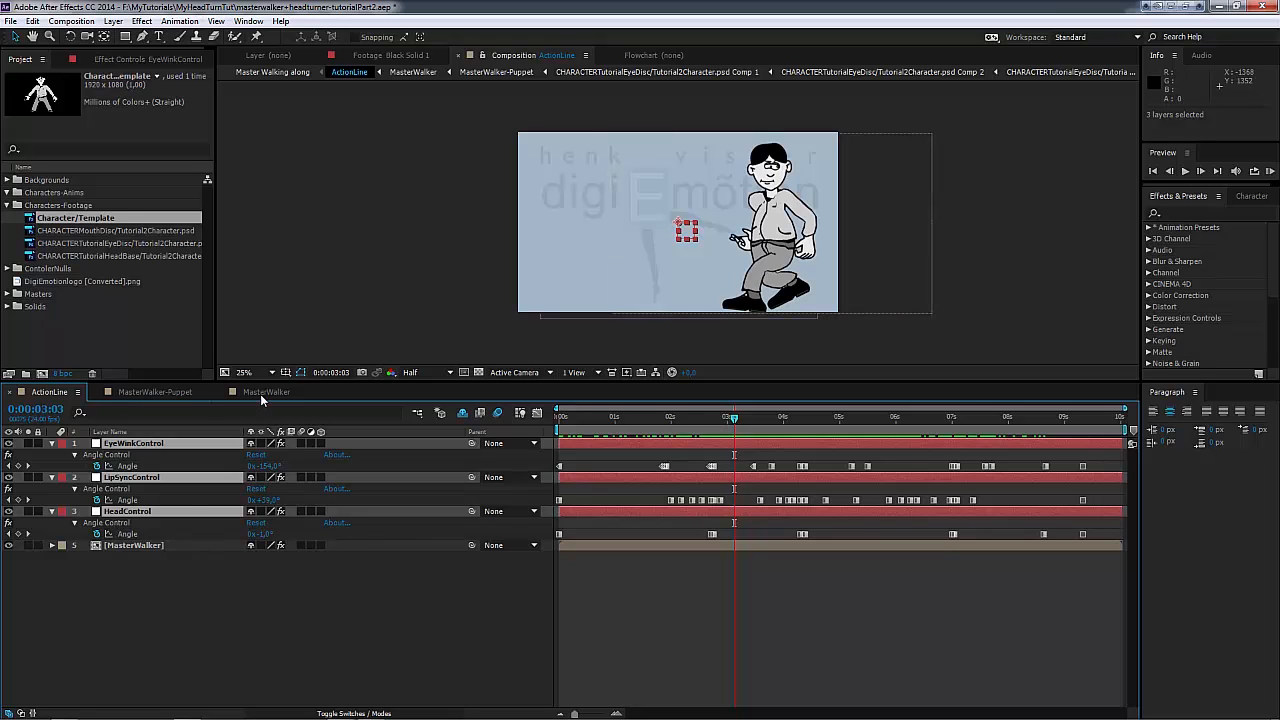
Step: Open Eyewinks from MasterWalker-Puppet and its nested EyeWinkTurn composition, and scrub to 0:00:04:15 to examine the rotating eyes
left_click(161, 391)
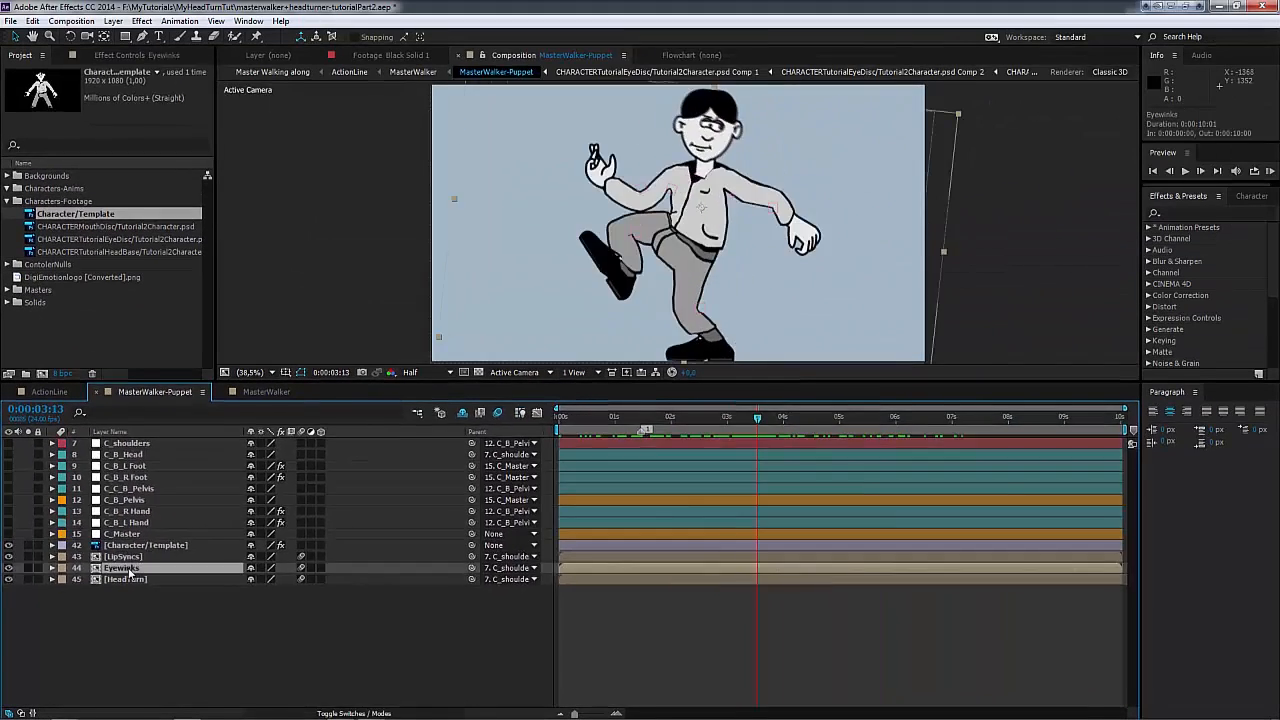
double_click(124, 568)
double_click(121, 443)
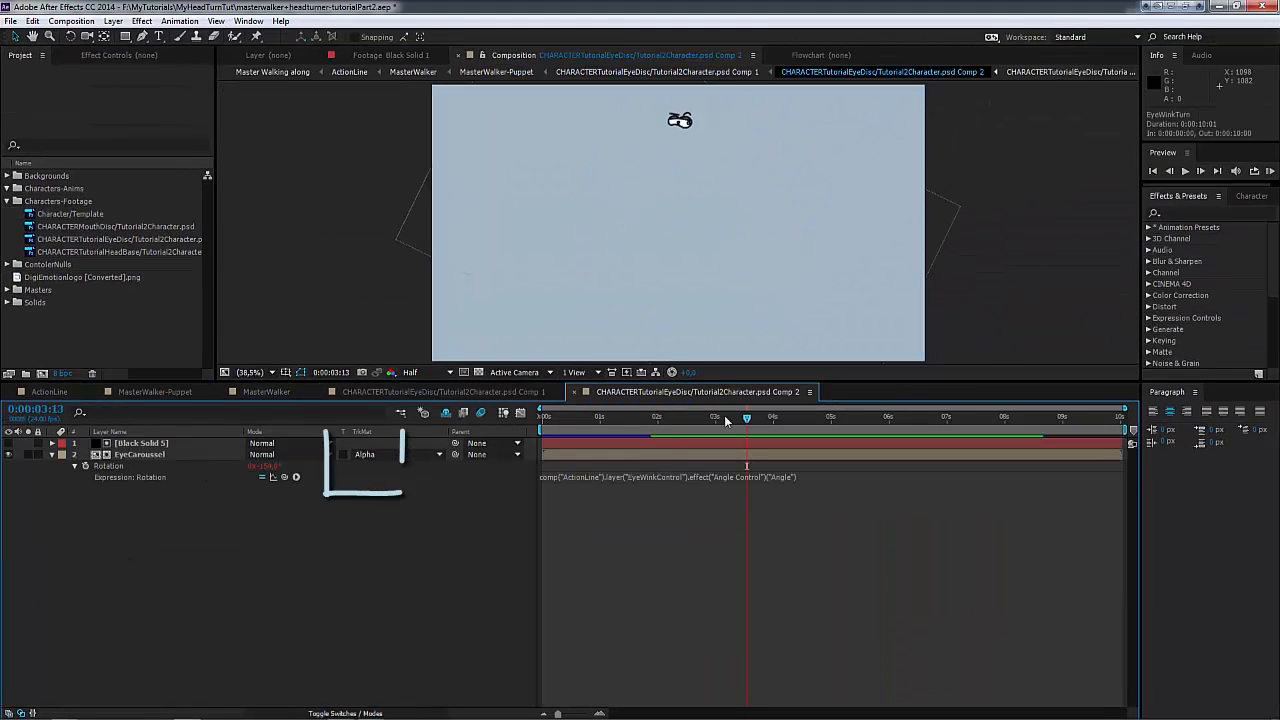
mouse_move(745, 421)
left_mouse_down()
mouse_move(603, 421)
mouse_move(908, 421)
mouse_move(809, 430)
left_mouse_up()
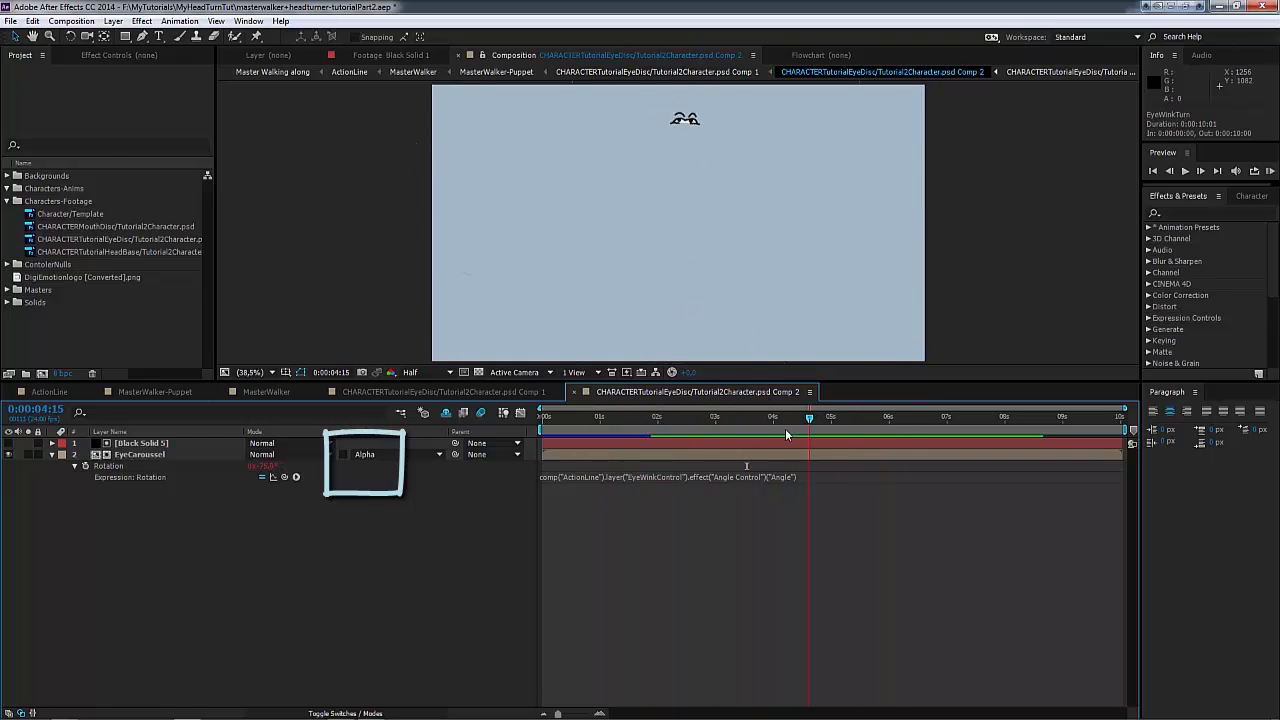
Step: Briefly show the Black Solid 5 matte over EyeCaroussel, hide it again, and scrub back to 0:00:01:11 to examine its masking
left_click(9, 443)
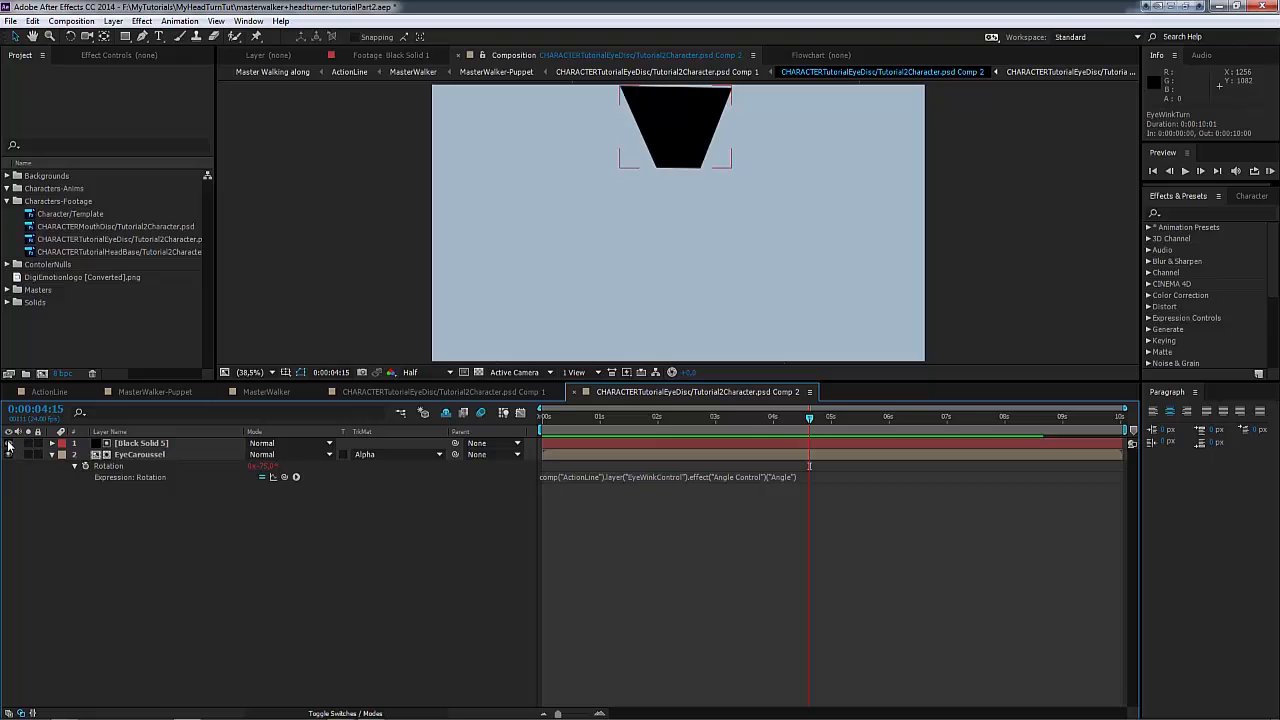
left_click(9, 443)
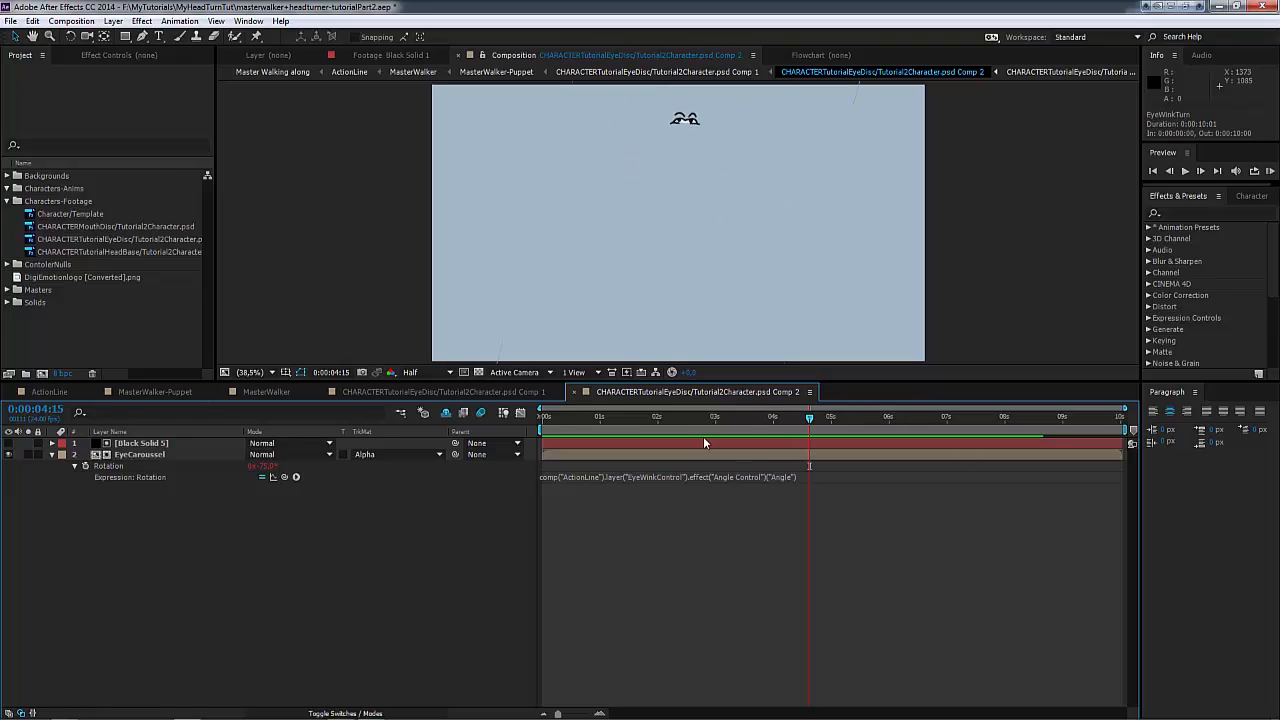
left_click_drag(807, 424, 626, 422)
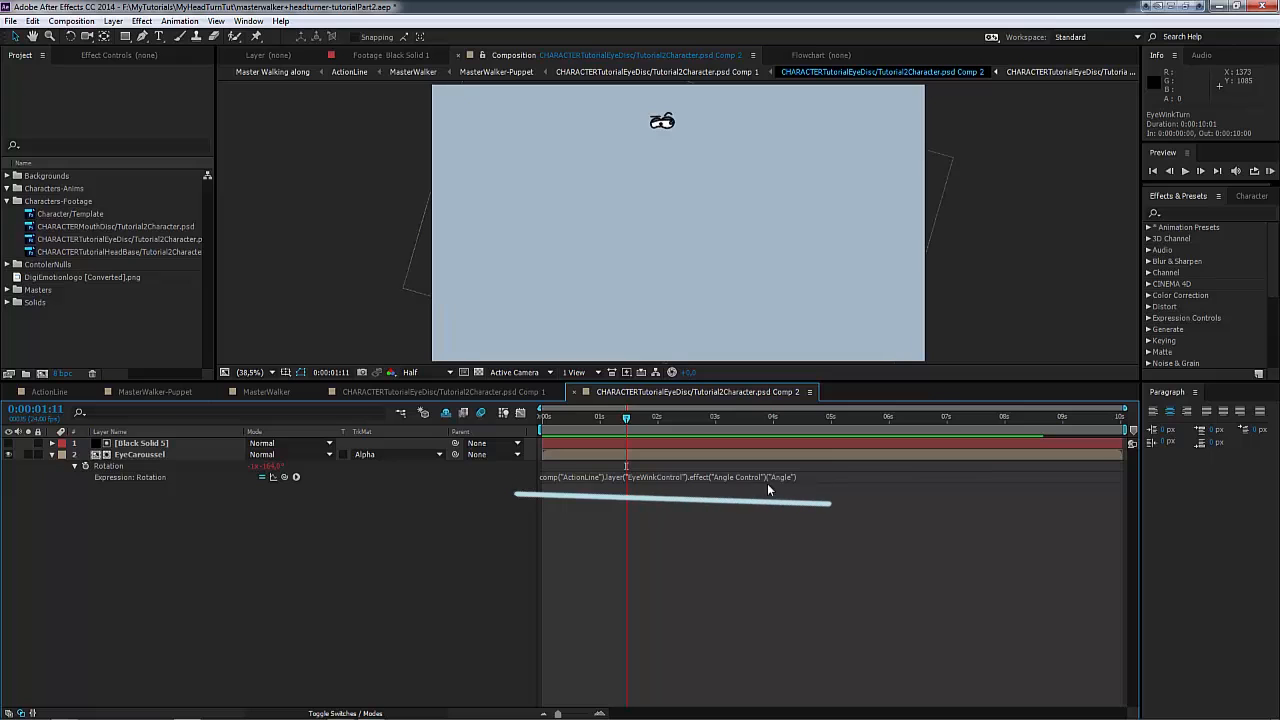
Step: Collapse EyeCaroussel, return to the ActionLine composition, and hide the three control layers' Angle keyframes
left_click(52, 455)
left_click(64, 393)
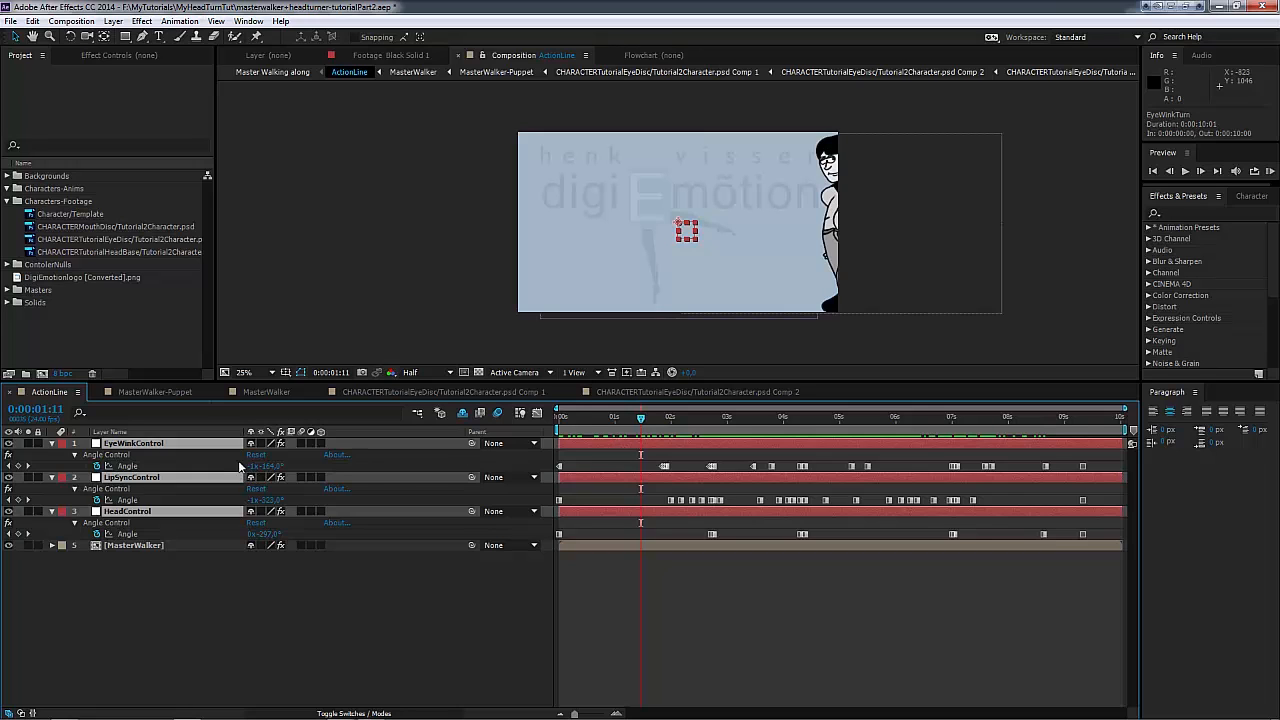
key("u")
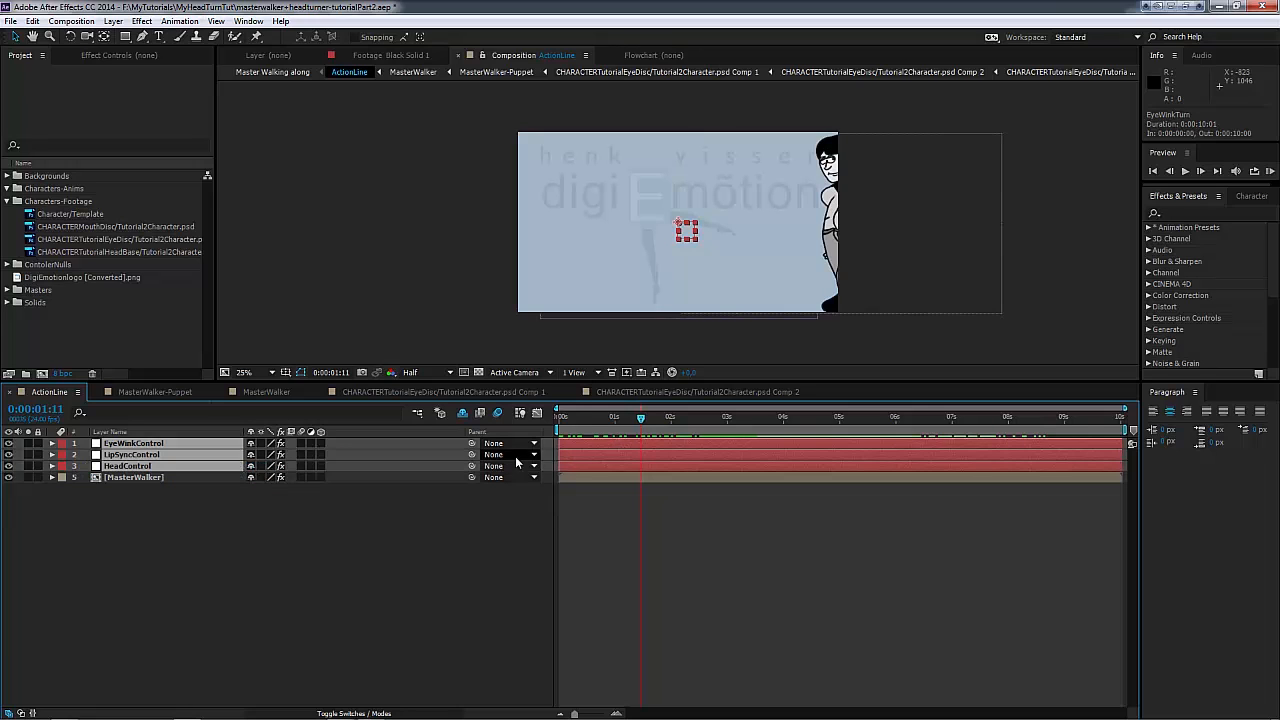
Step: Scrub the ActionLine animation to check the head turns, lip sync and eye winks together
left_click(562, 420)
left_click_drag(562, 420, 786, 450)
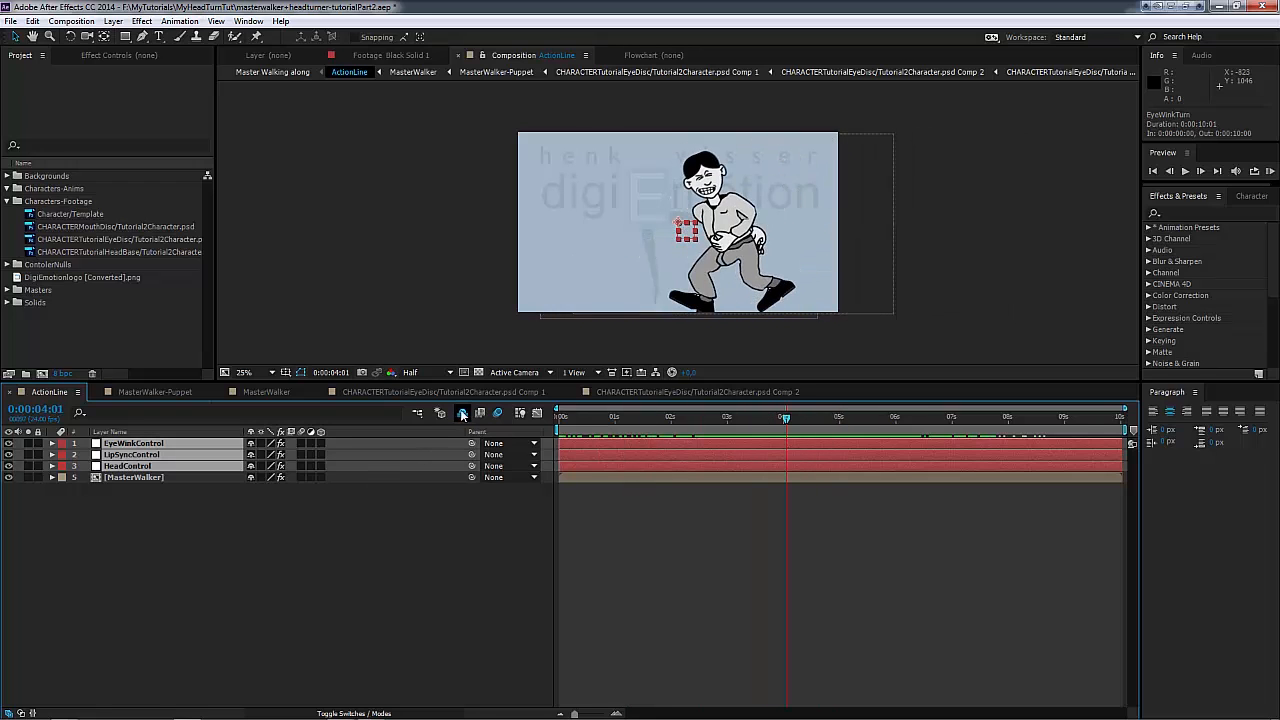
left_click_drag(785, 421, 749, 434)
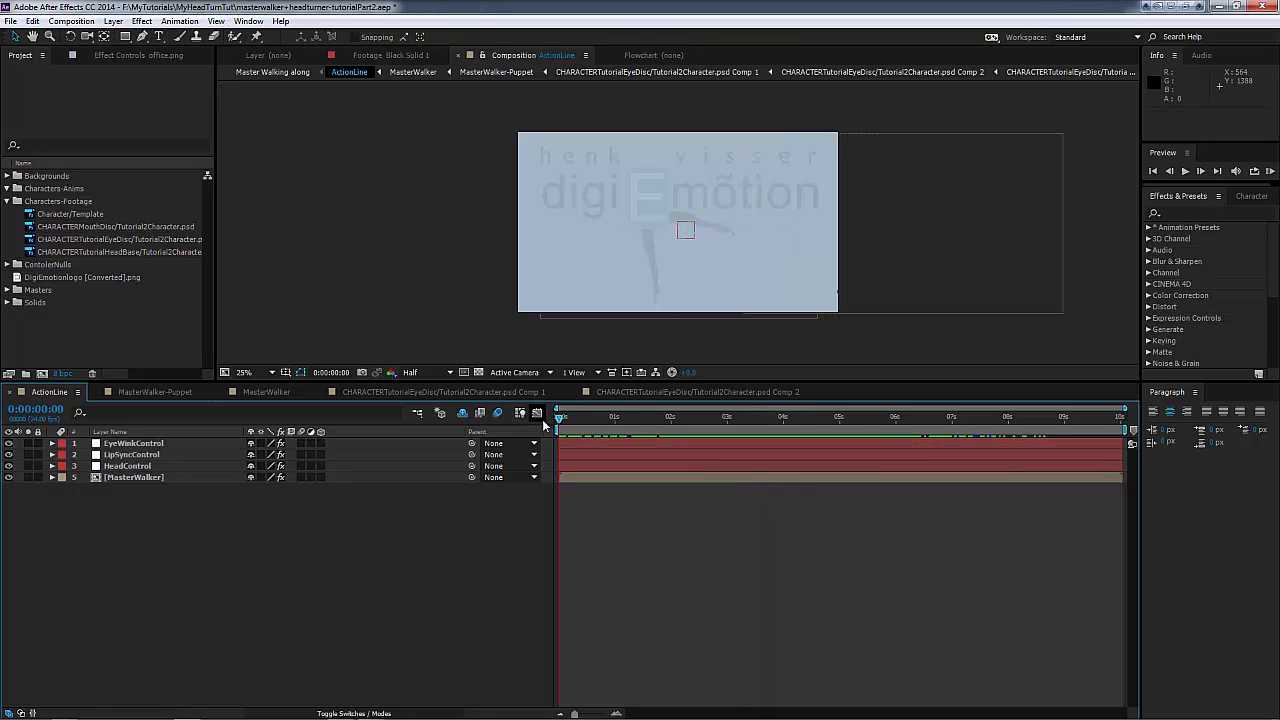
left_click_drag(568, 420, 636, 441)
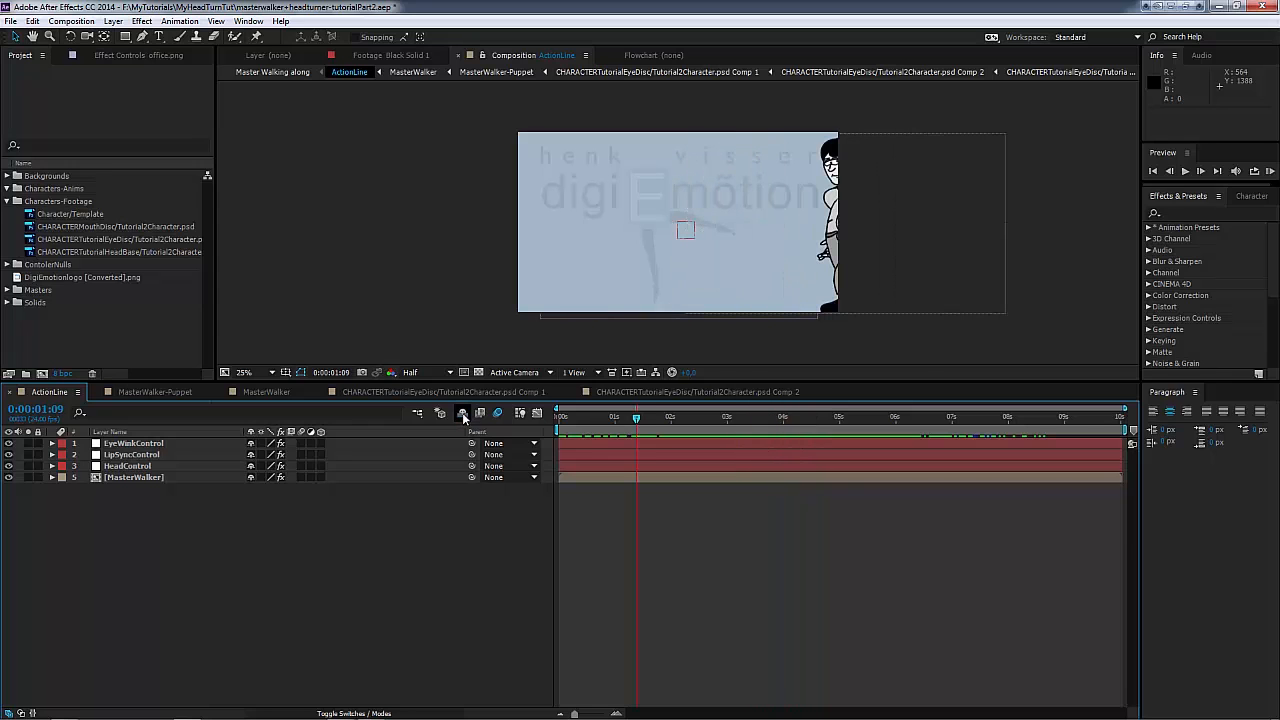
Step: Reveal the shy layers in ActionLine and make dummyCorps, dummyFeet, office.png and Morning_Sky.JPG visible
left_click(462, 413)
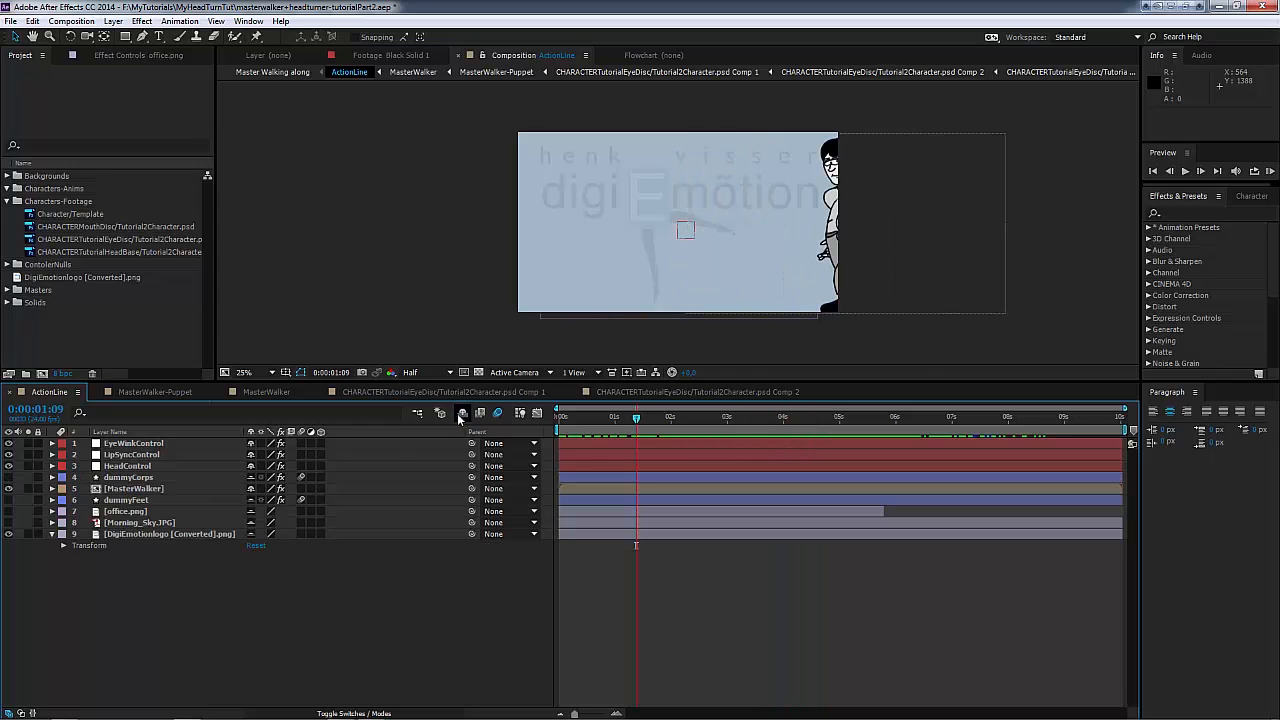
left_click(8, 500)
left_click(8, 511)
left_click(8, 522)
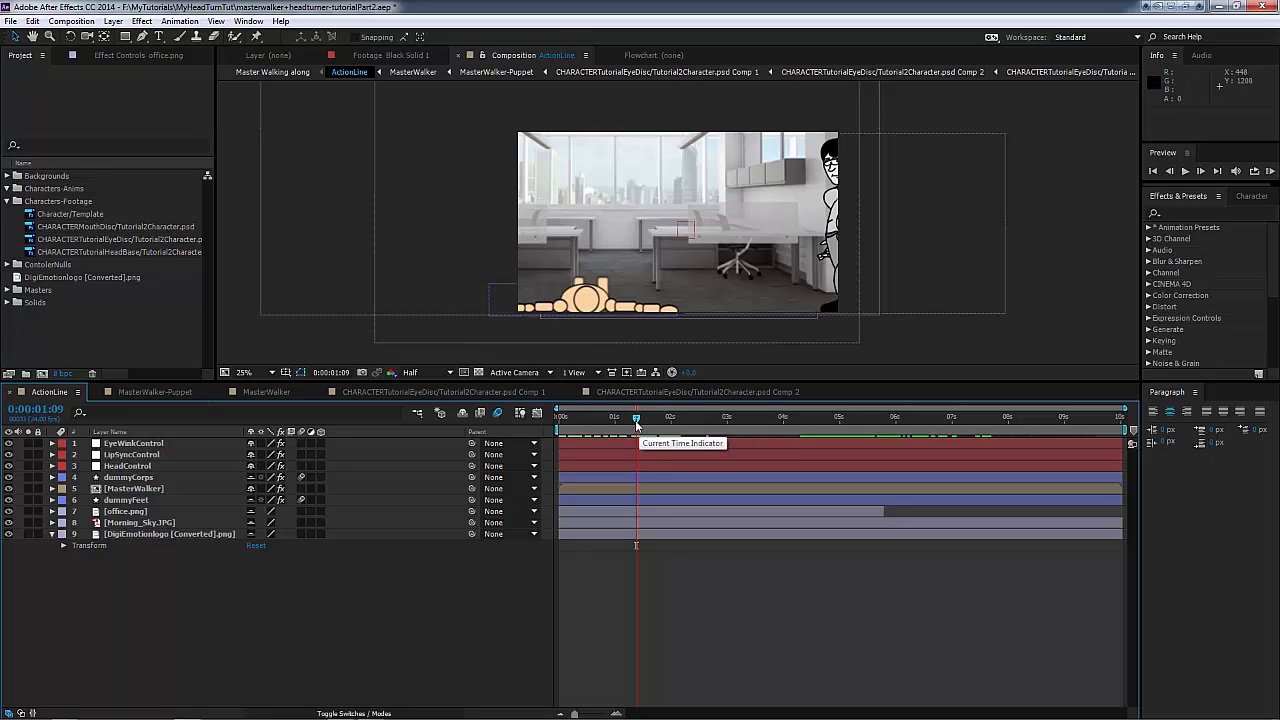
Step: With the playhead at 0:00:04:10 in ActionLine, expand MasterWalker's effects and enable Change Color, Change Color 2, Change Color 3 and Change Color 4
left_click_drag(638, 424, 858, 480)
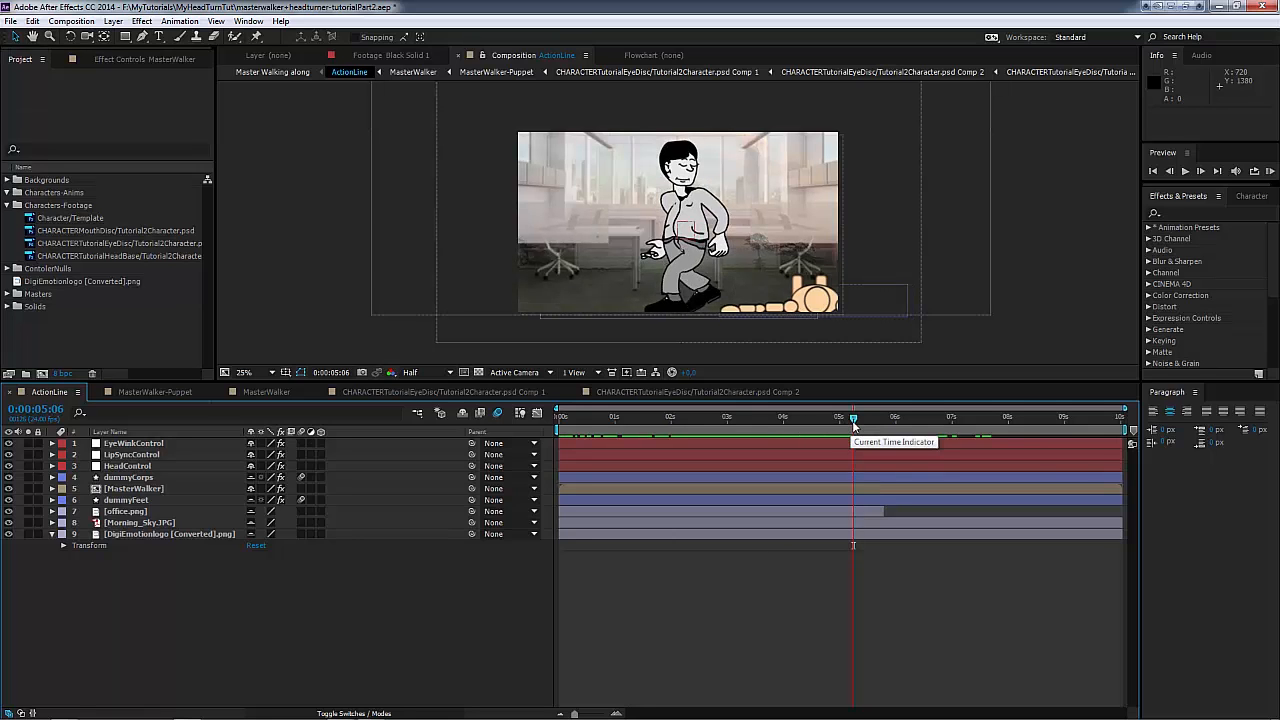
left_click_drag(852, 419, 808, 470)
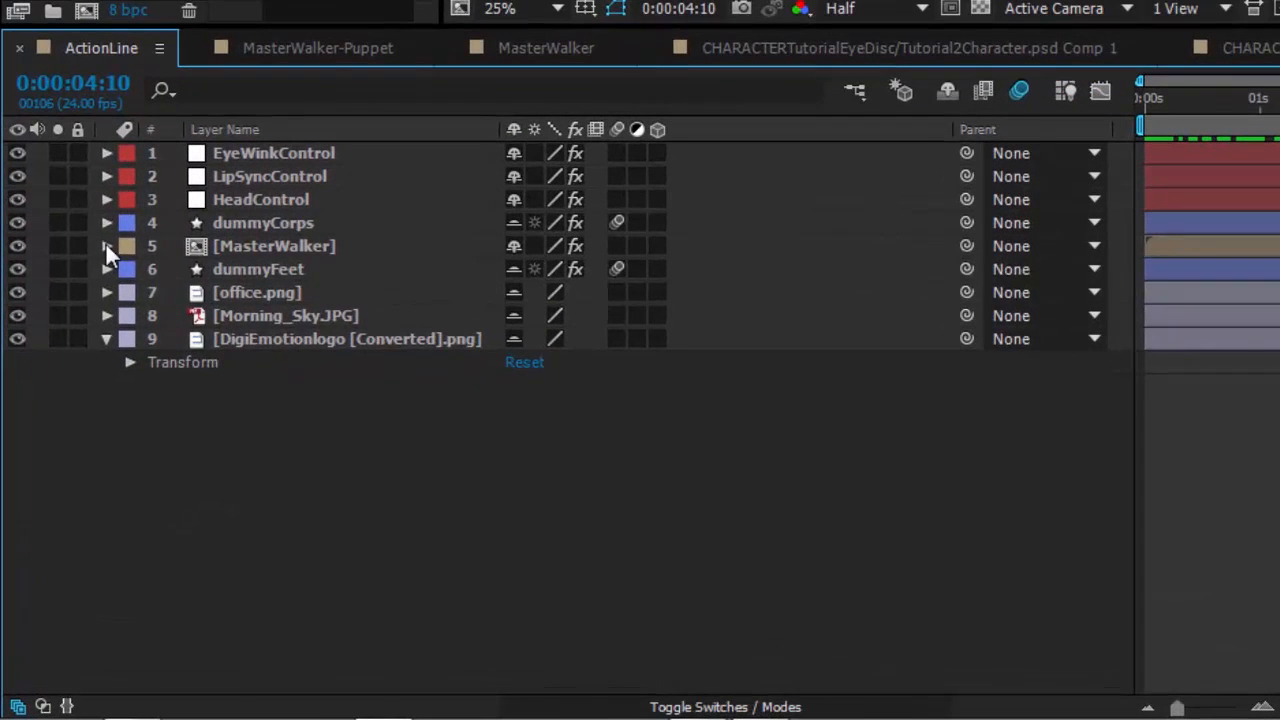
left_click(106, 246)
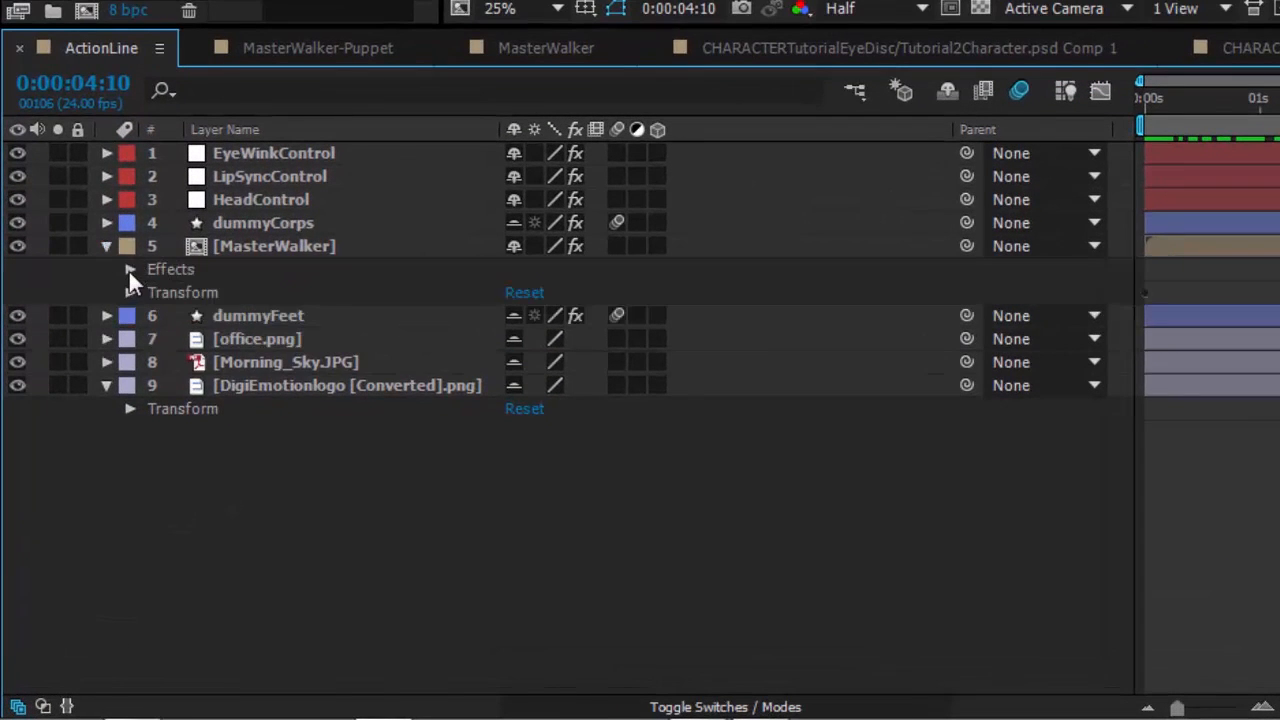
left_click(129, 270)
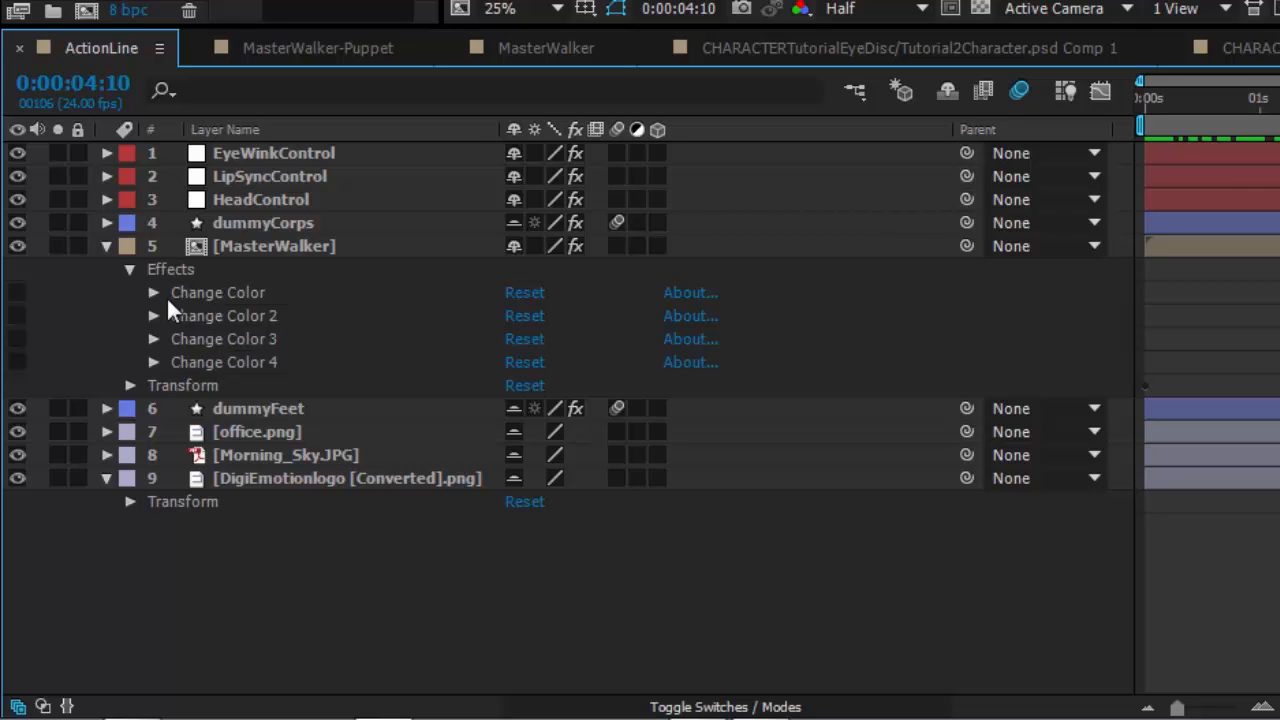
left_click(17, 294)
left_click(17, 317)
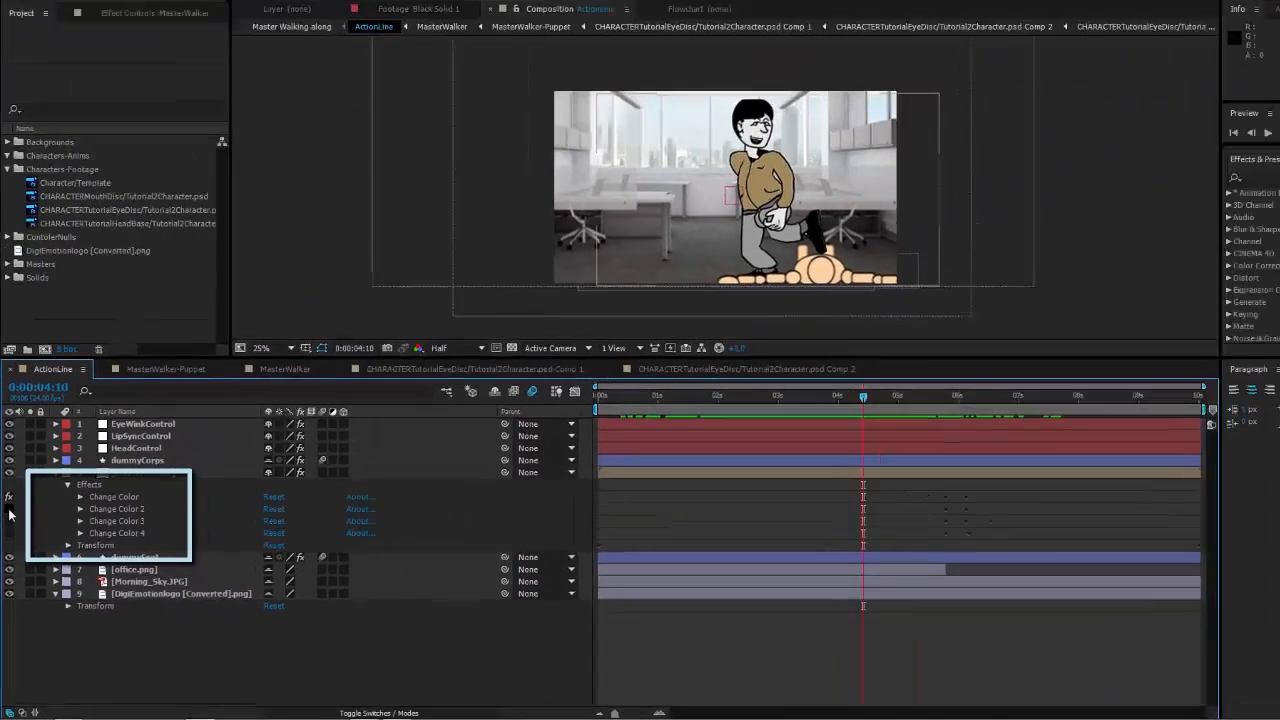
left_click(8, 545)
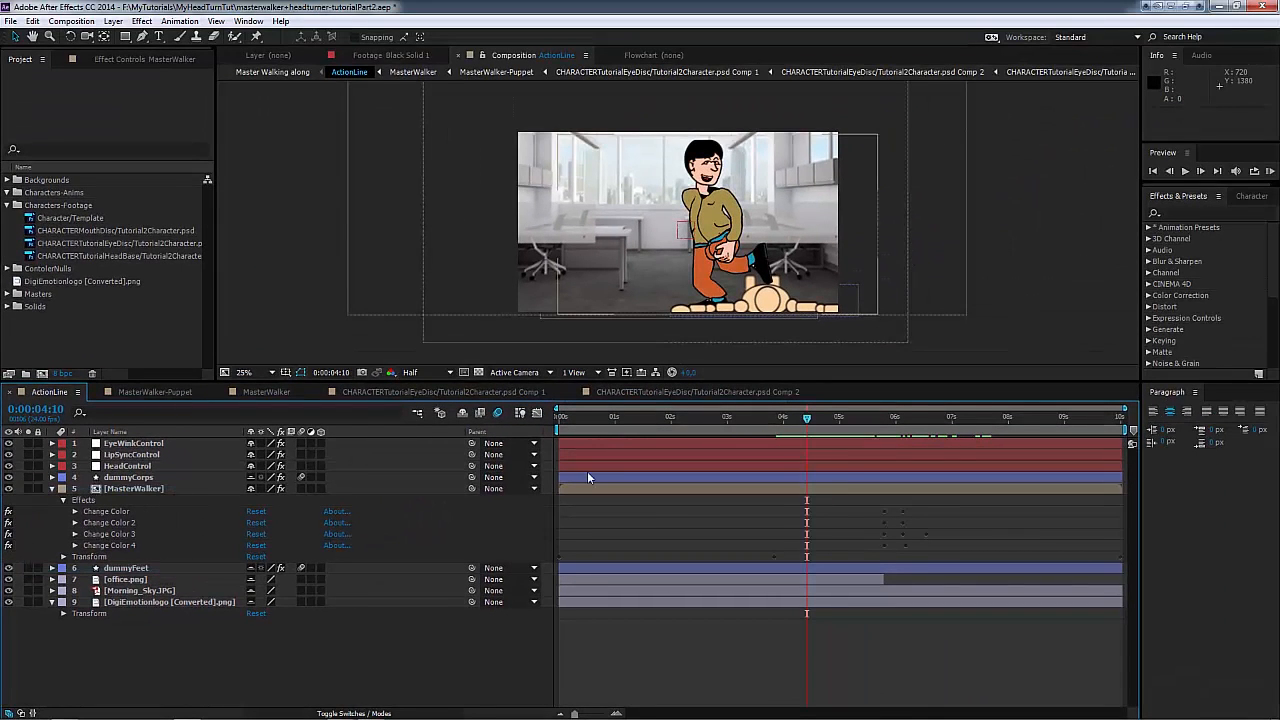
Step: Scrub ActionLine from 0:00:04:11 past the end of office.png to check the character's colours across both backgrounds
left_click(810, 420)
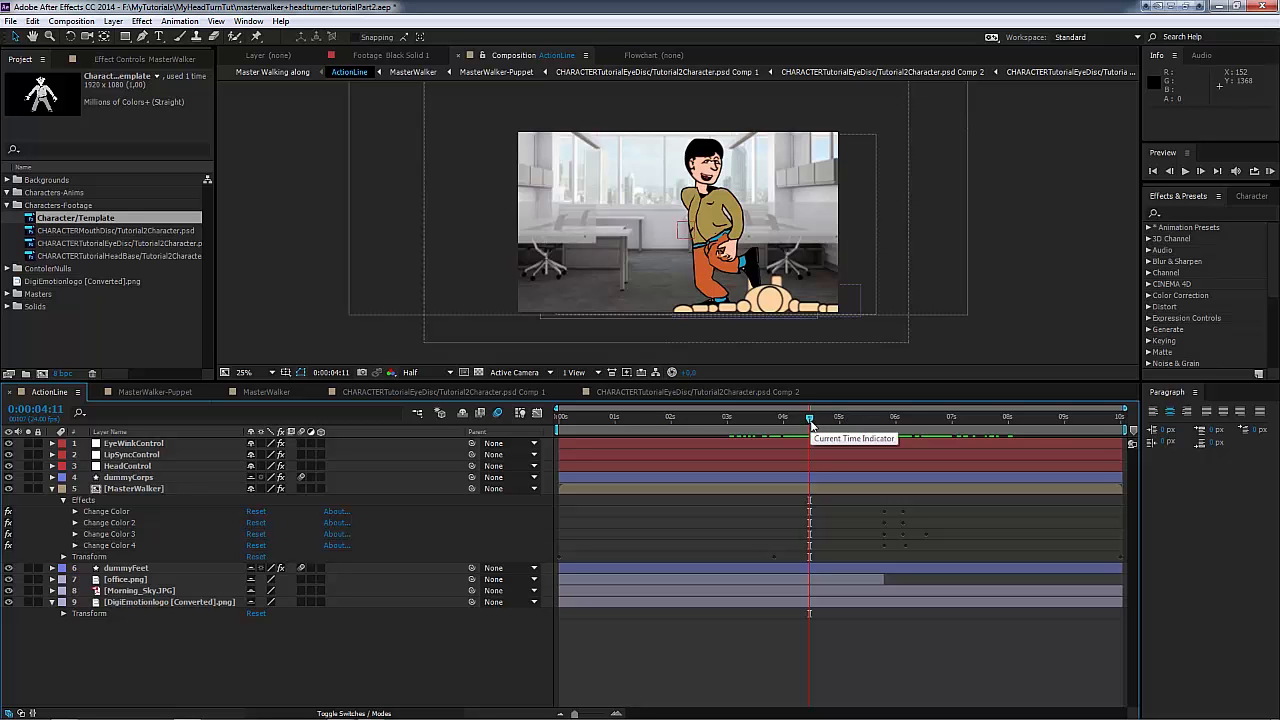
left_click_drag(809, 420, 942, 480)
left_click_drag(943, 477, 955, 483)
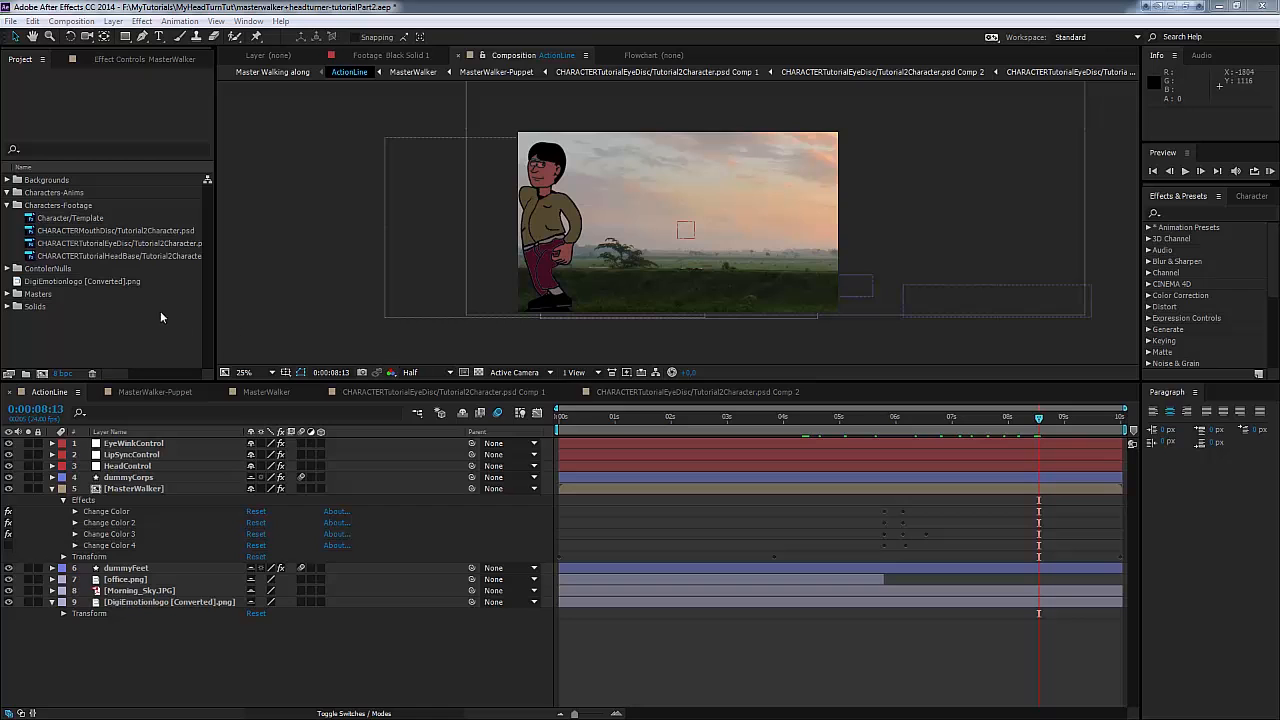
Step: Replace the Character/Template footage with Character005.psd, importing only its Character335 - Drawing 2 layer at document size
left_click(83, 220)
right_click(82, 224)
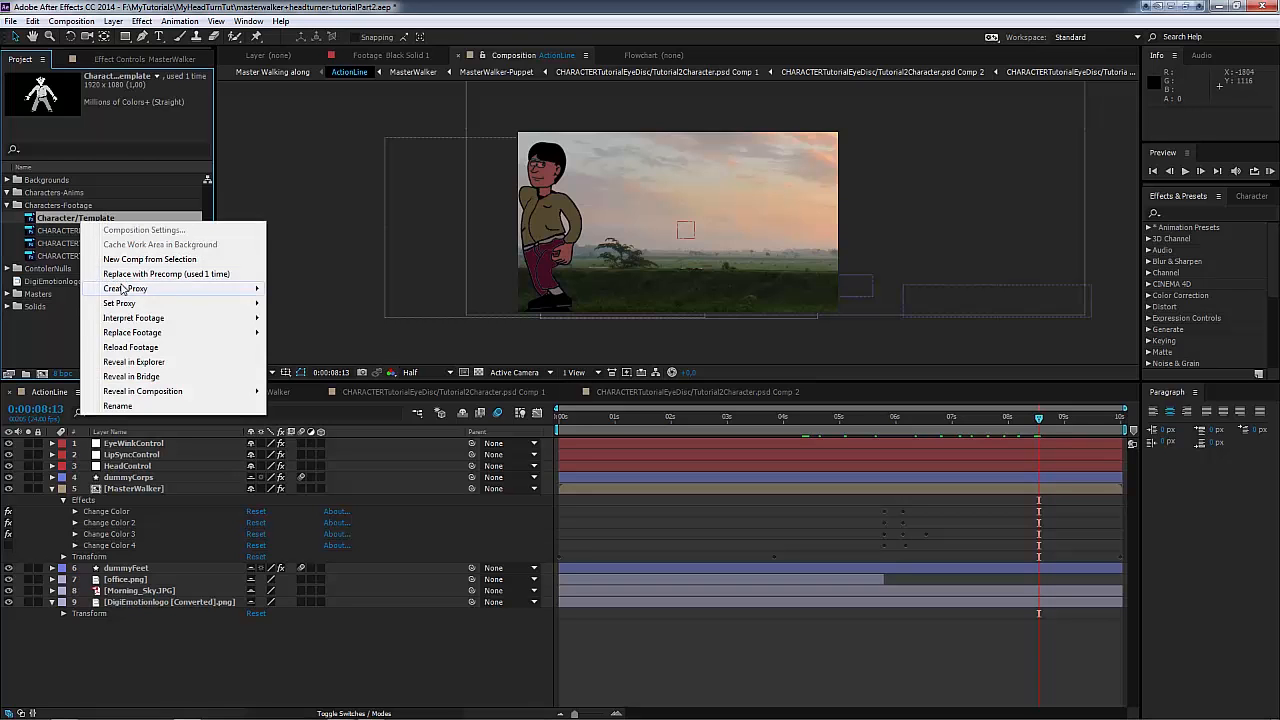
mouse_move(131, 320)
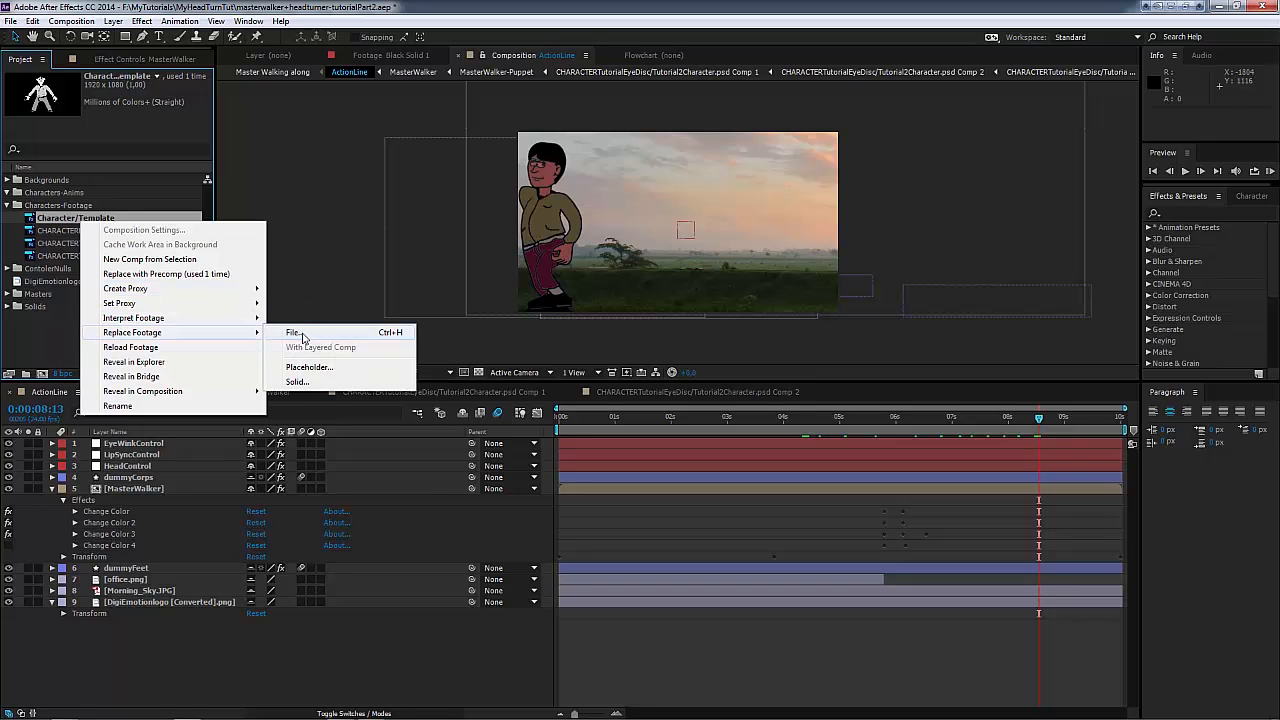
left_click(296, 333)
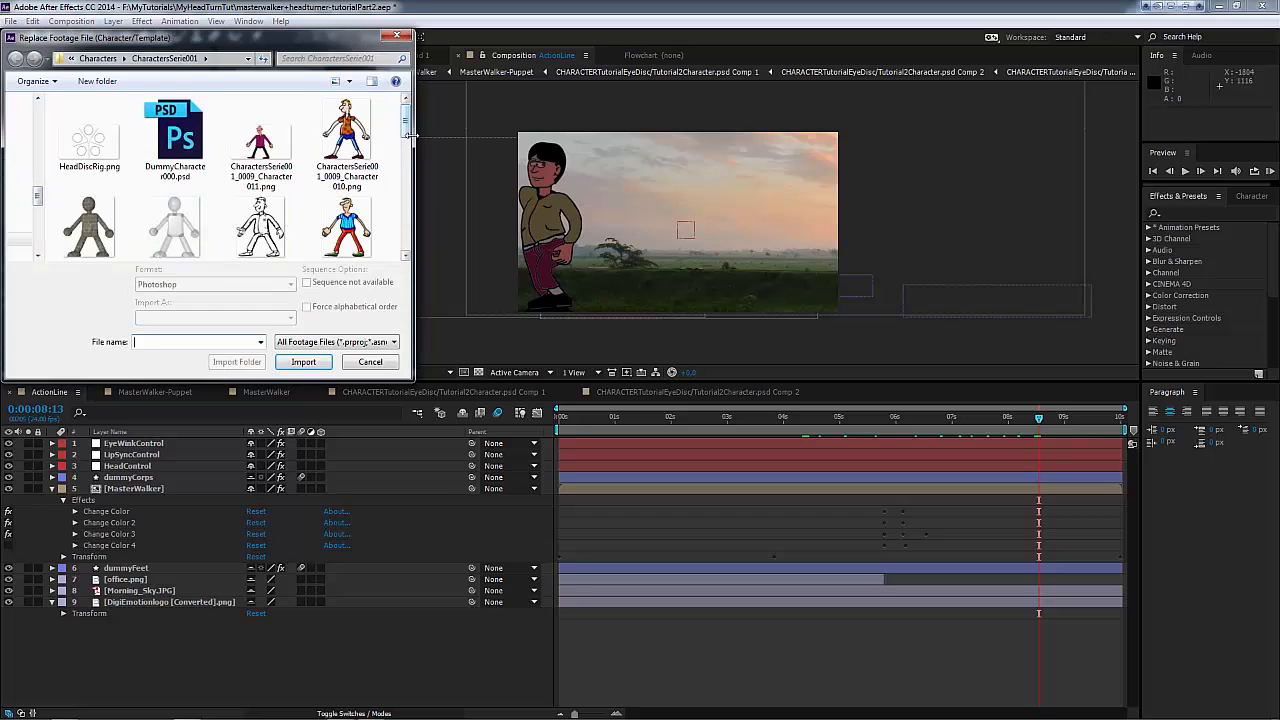
left_click_drag(405, 152, 404, 226)
double_click(96, 165)
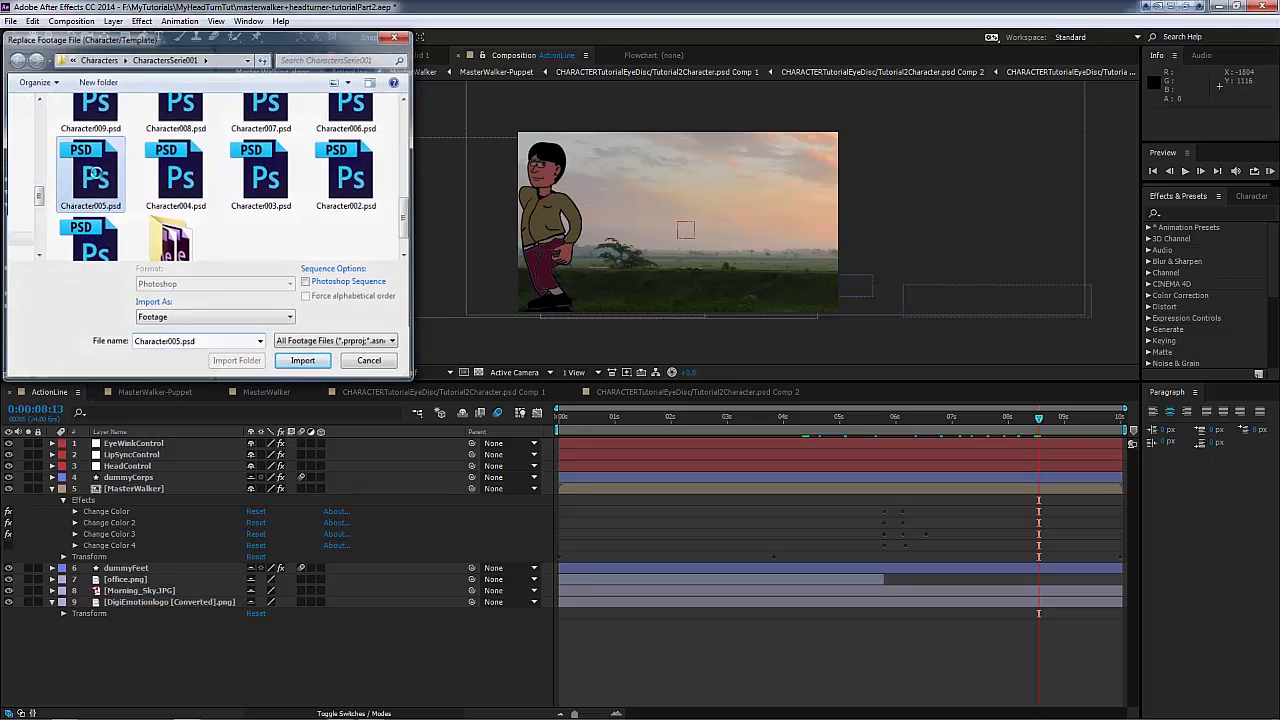
left_click(32, 93)
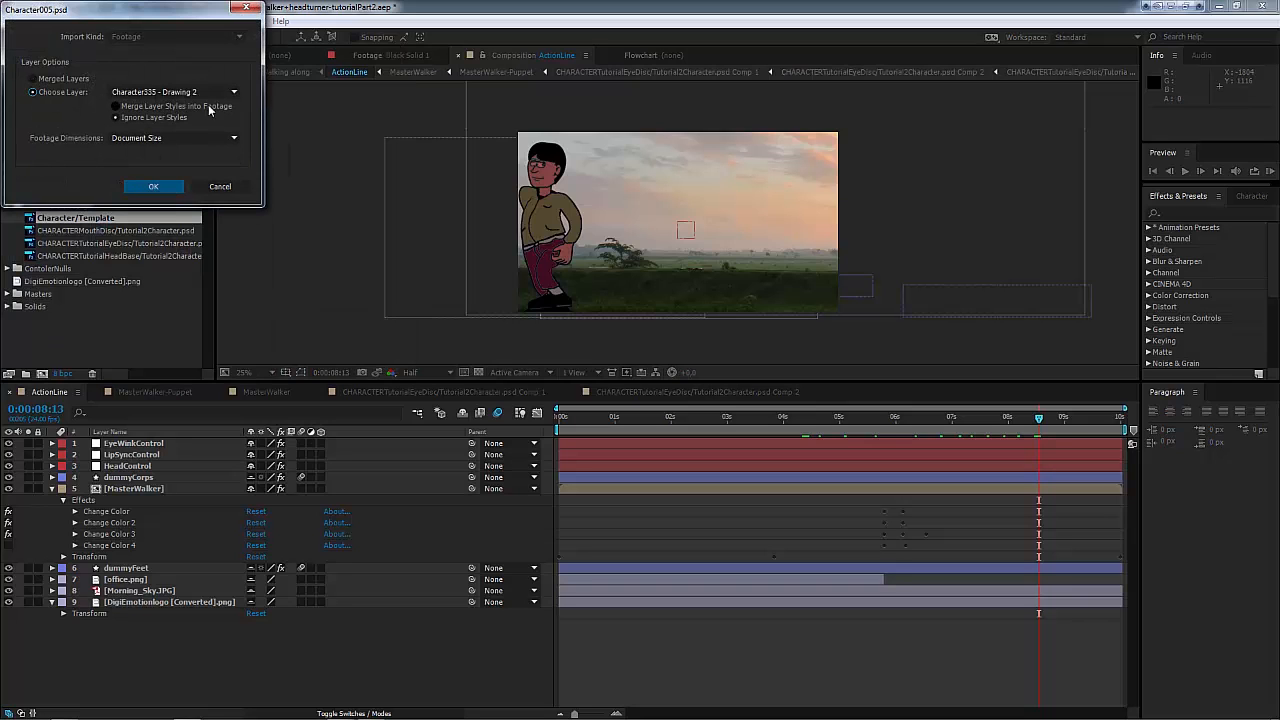
left_click(158, 188)
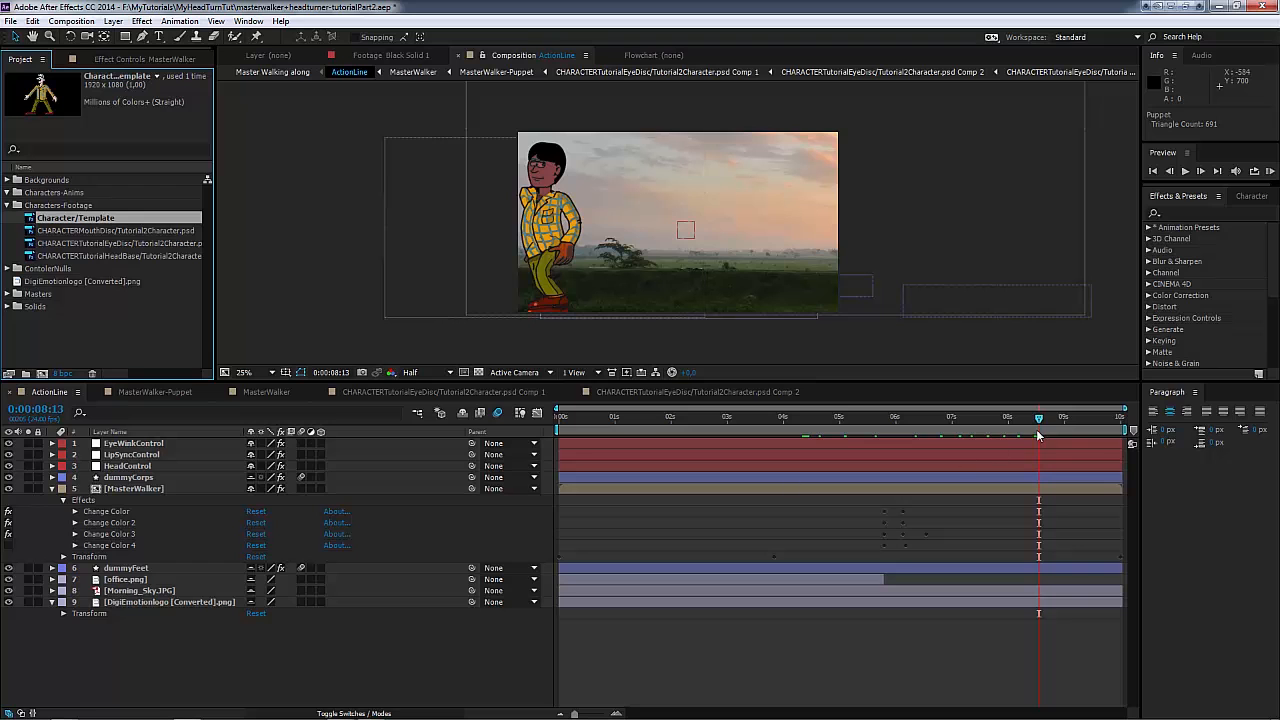
Step: Scrub the outdoor part of ActionLine and play the preview to check the animation with the replaced character artwork
left_click_drag(966, 427, 929, 451)
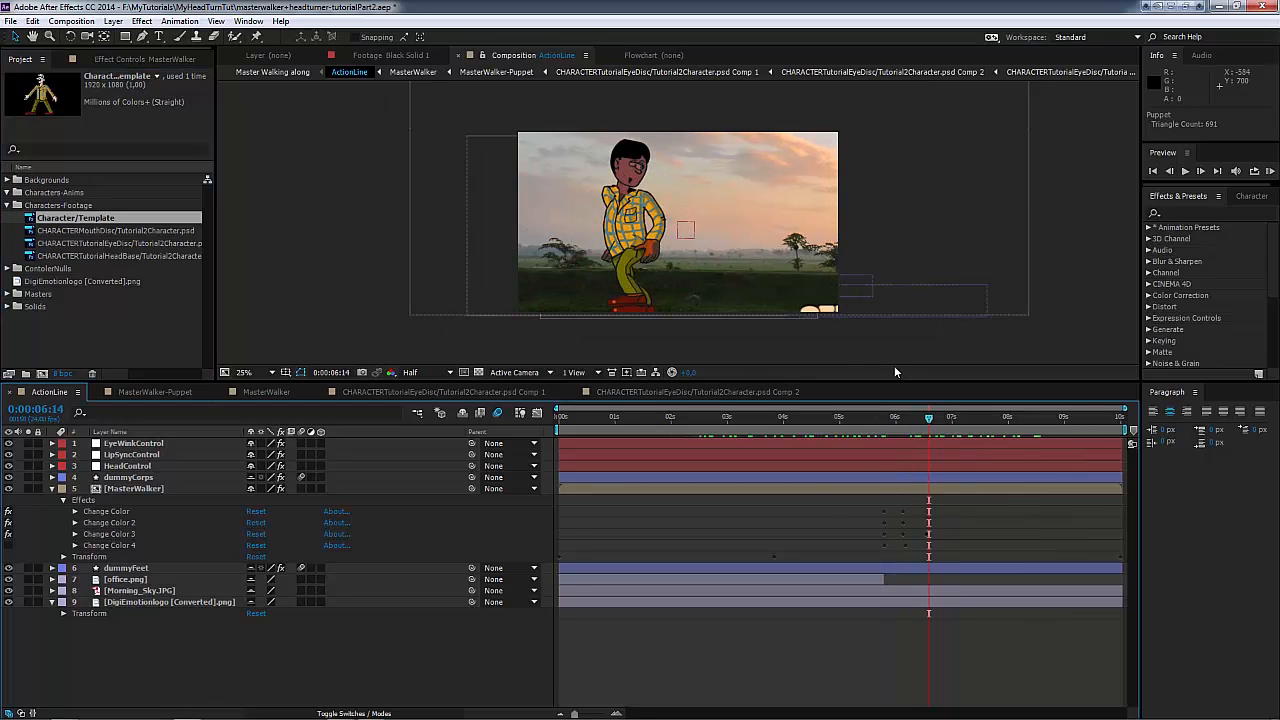
mouse_move(950, 425)
left_mouse_down()
mouse_move(972, 426)
mouse_move(894, 426)
mouse_move(1028, 444)
mouse_move(909, 440)
mouse_move(972, 443)
mouse_move(955, 443)
left_mouse_up()
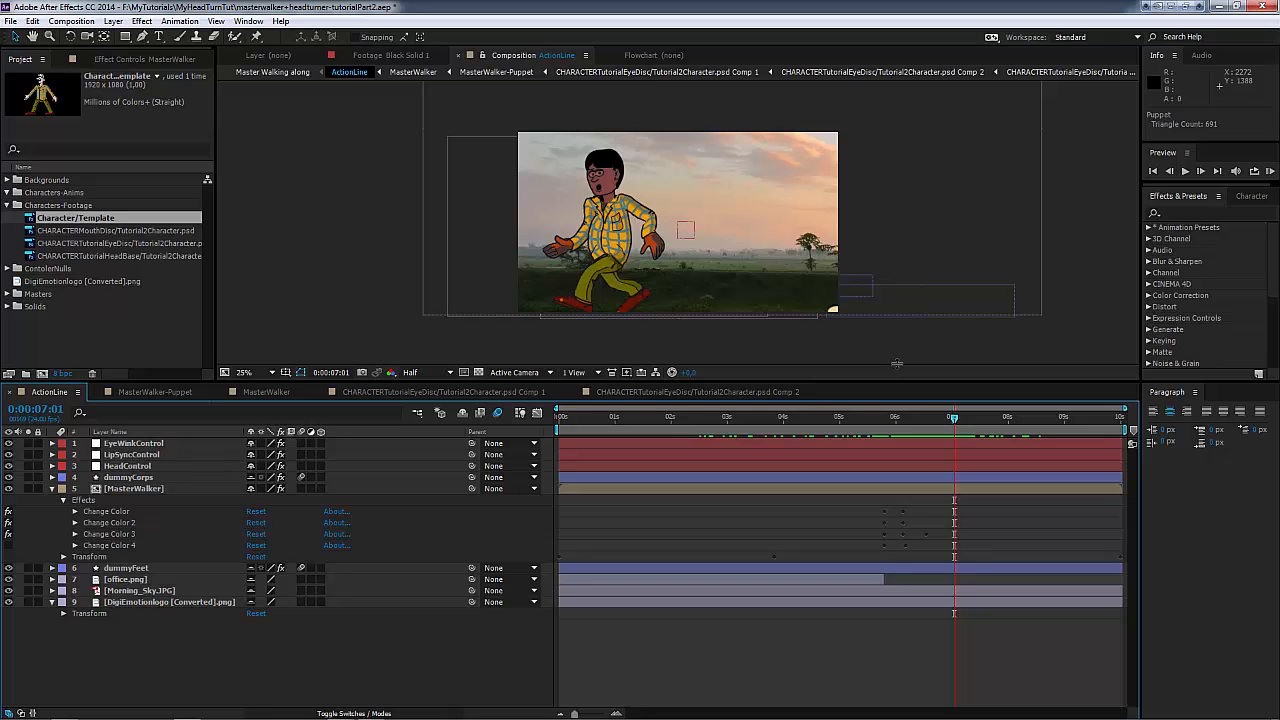
left_click(1185, 171)
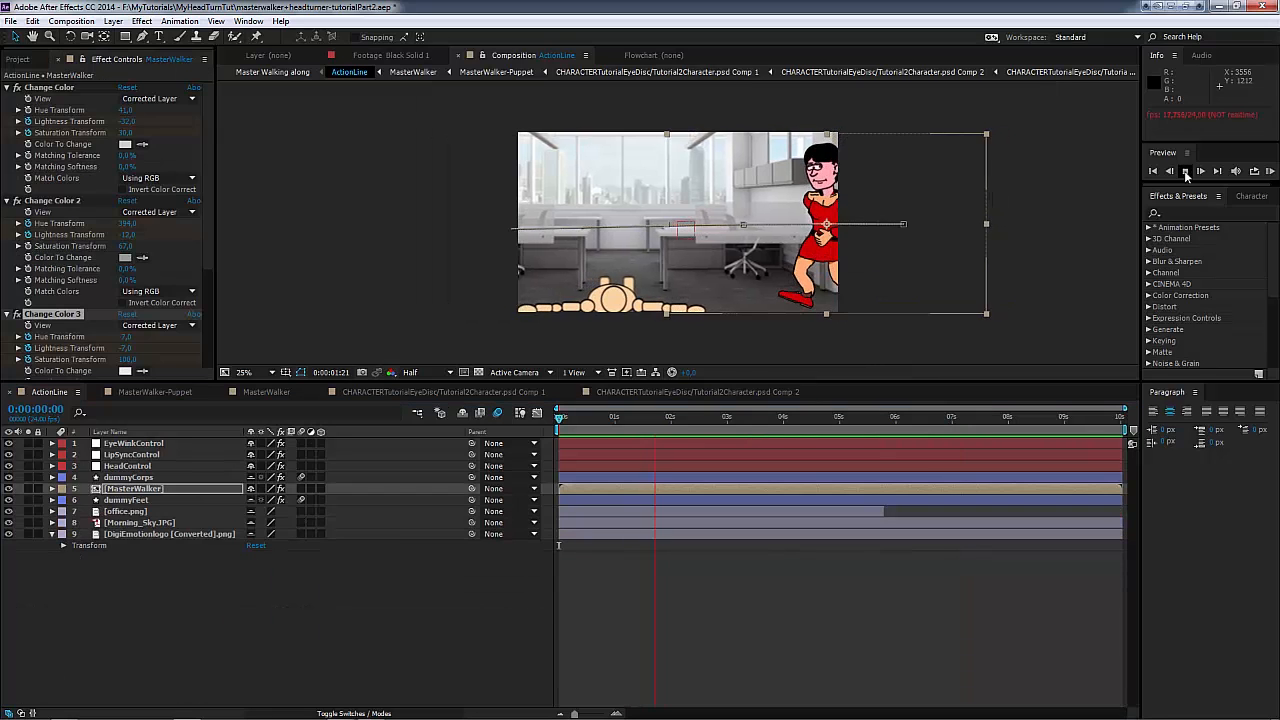